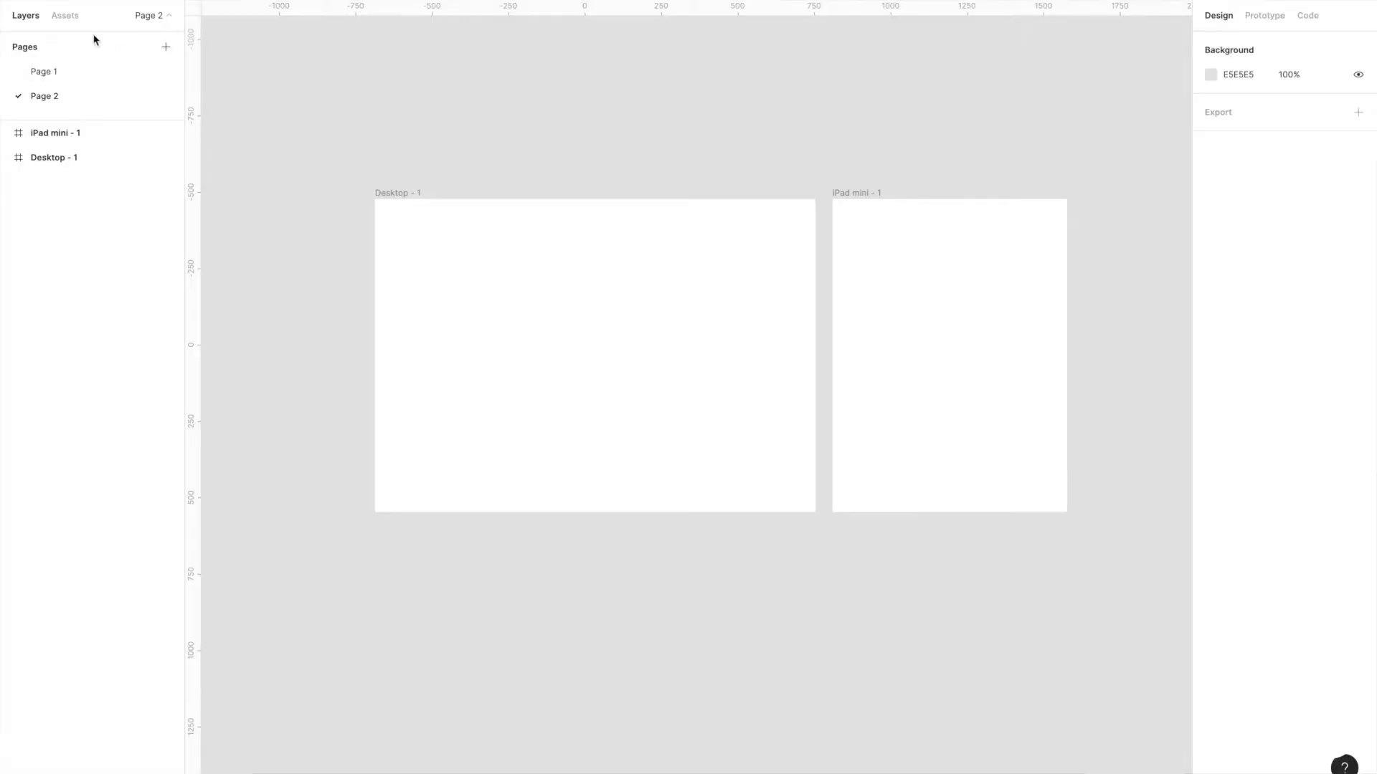
# Step: Place the header-notification banner from Assets at the top-left of the Desktop - 1 frame
pyautogui.click(72, 17)
pyautogui.moveTo(88, 100); pyautogui.dragTo(509, 243)
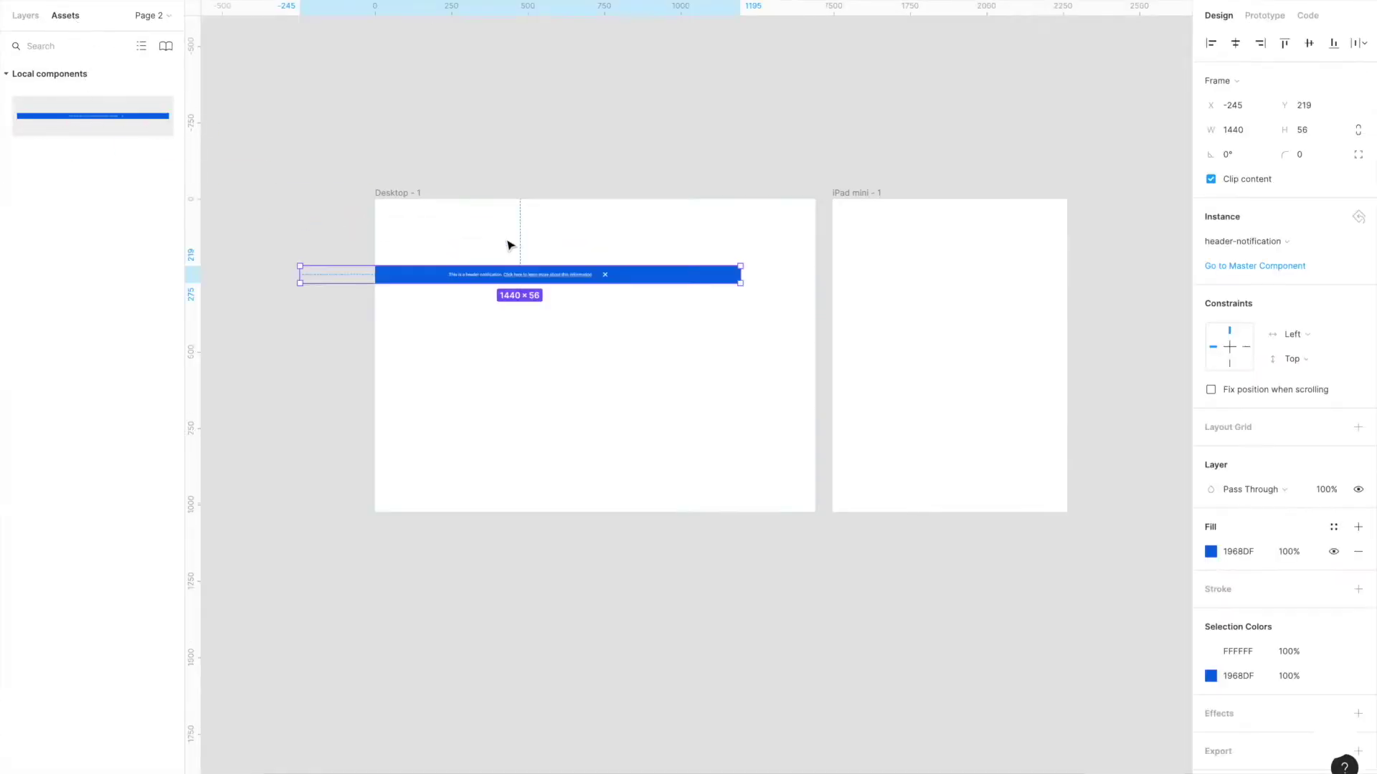
pyautogui.click(1235, 43)
pyautogui.click(1284, 43)
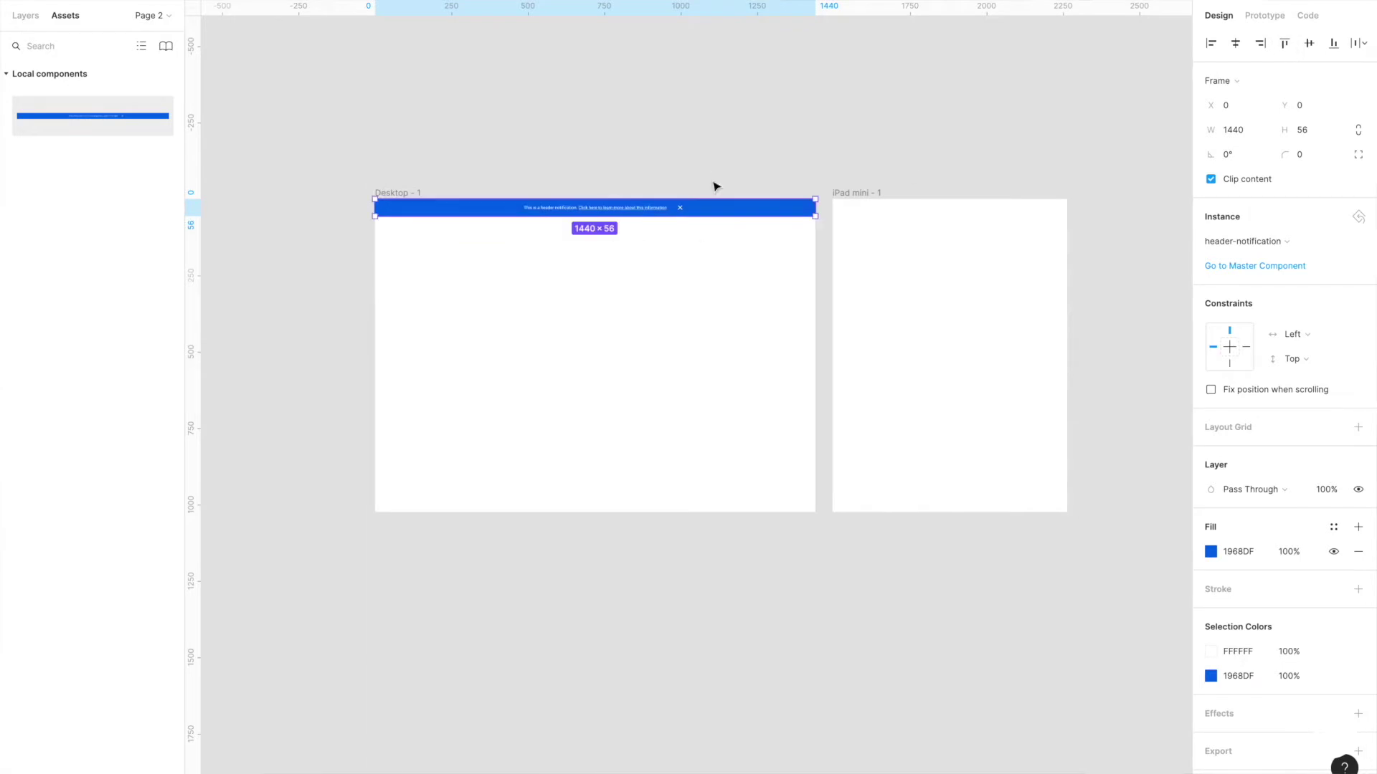
# Step: Add a second banner to the top of the iPad mini frame and shrink it to 768 wide
pyautogui.moveTo(123, 119); pyautogui.dragTo(965, 220)
pyautogui.click(1235, 43)
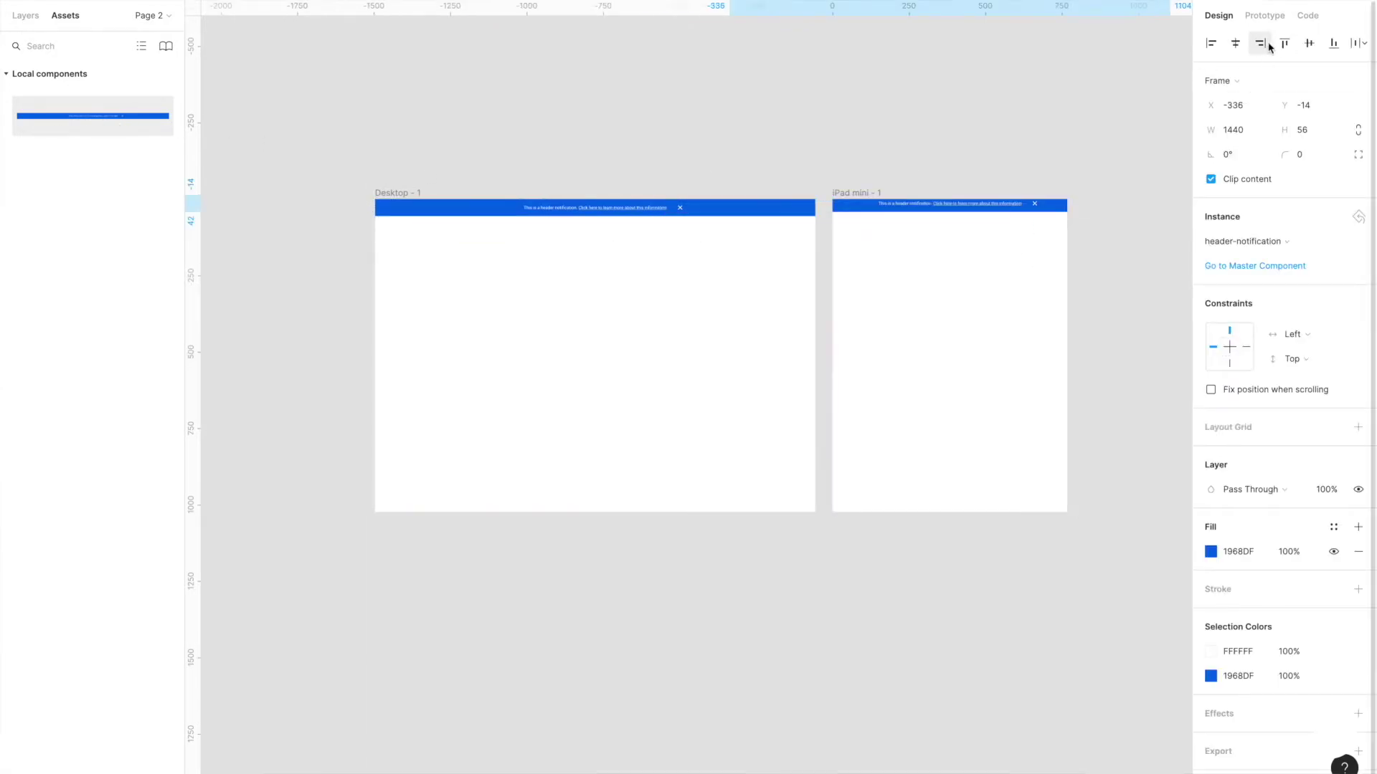
pyautogui.click(1306, 43)
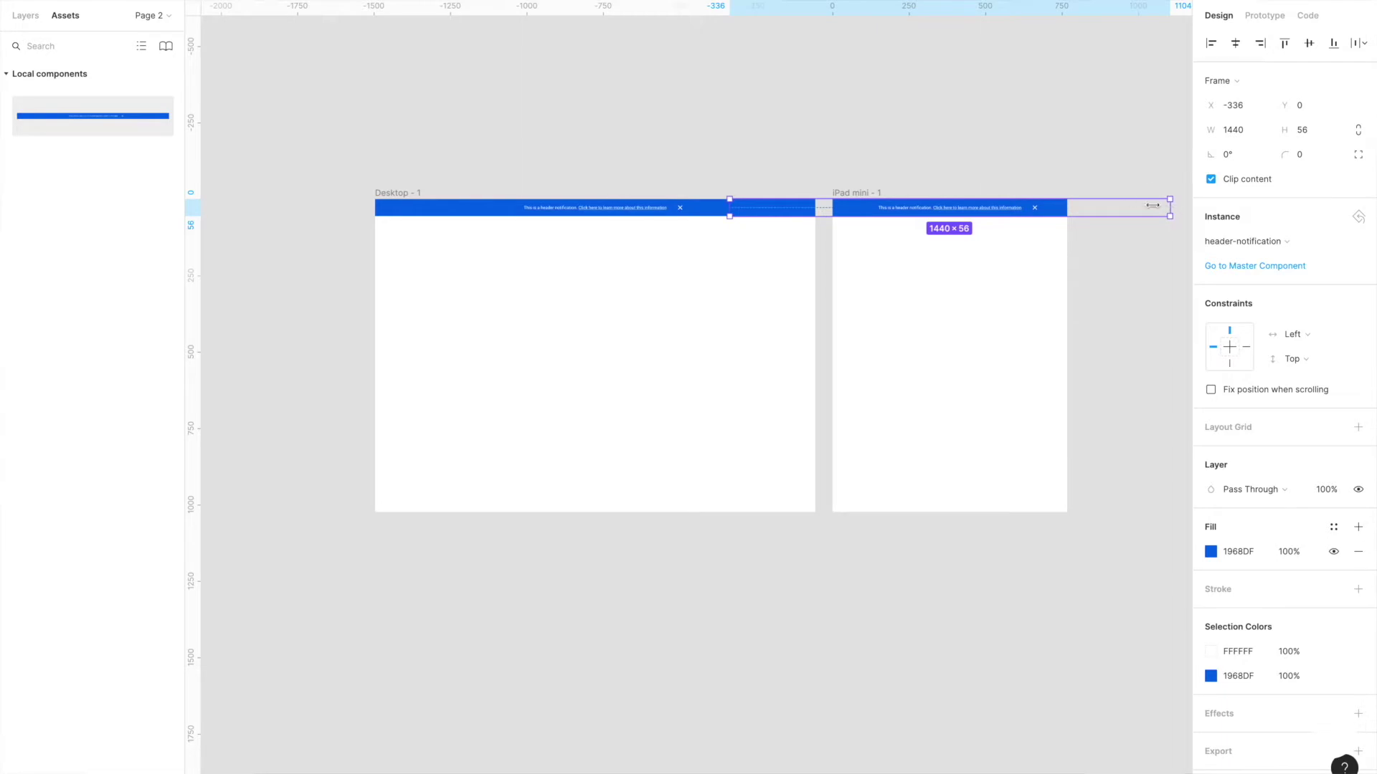
pyautogui.moveTo(1152, 206); pyautogui.dragTo(1068, 207)
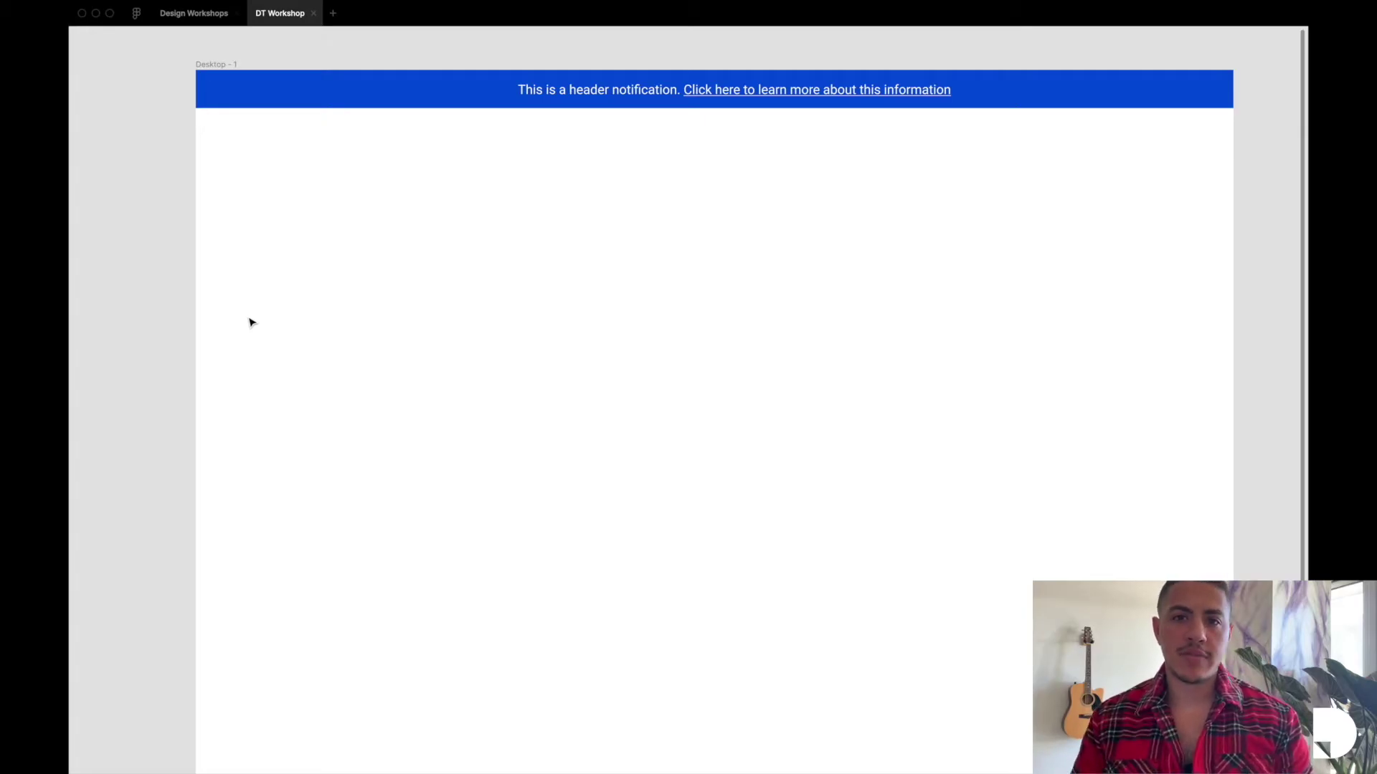
# Step: Restore the UI panels, inspect the header-notification frame and its text, then add Page 6
pyautogui.press('super+backslash')
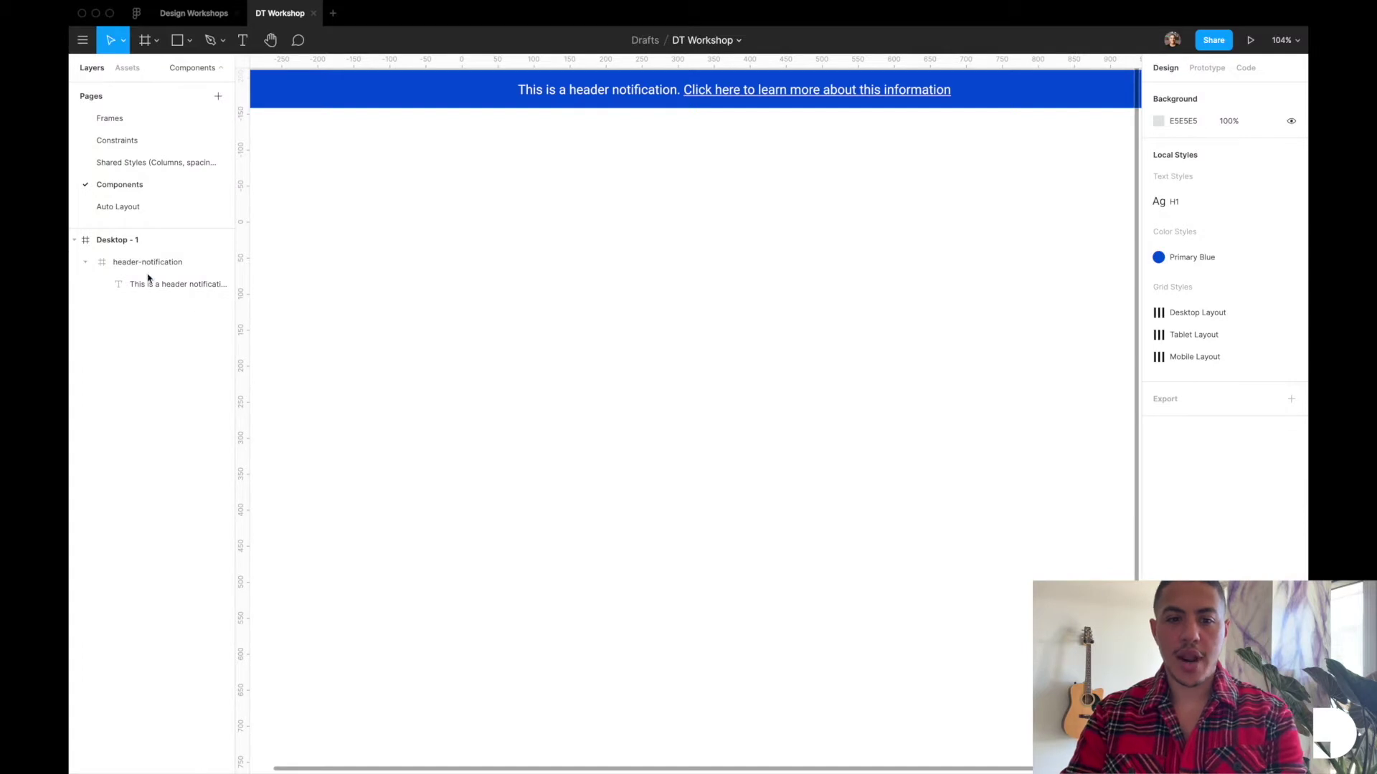
pyautogui.click(128, 261)
pyautogui.scroll(2, 482, 215)
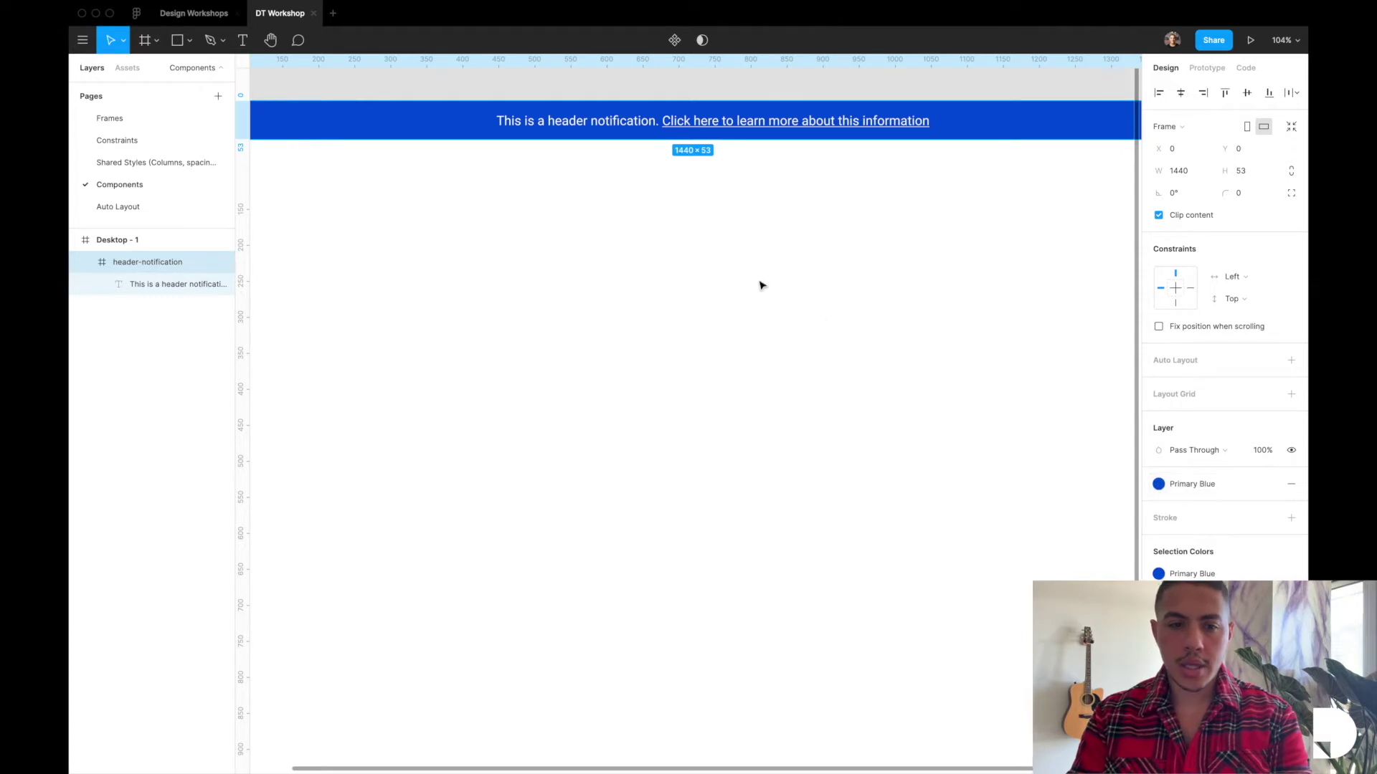
pyautogui.click(139, 292)
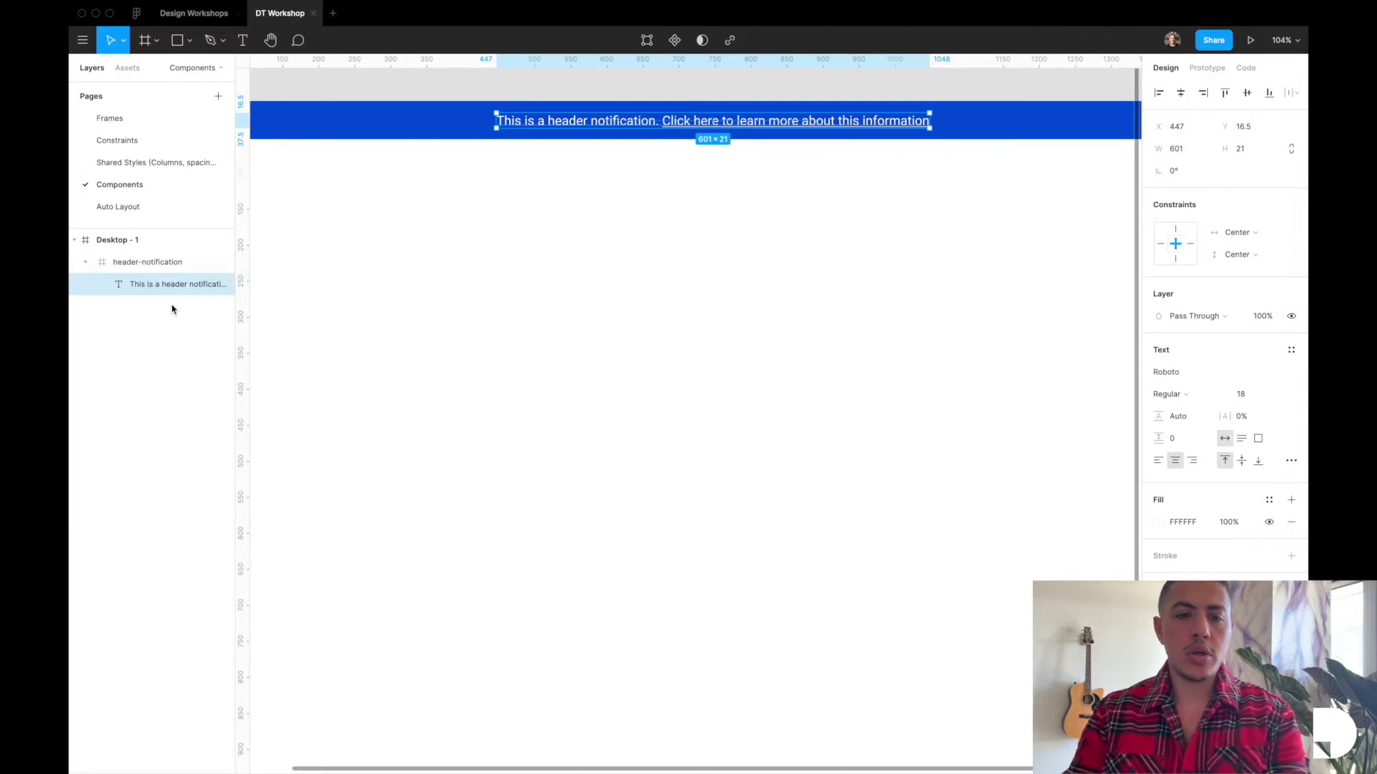
pyautogui.click(219, 98)
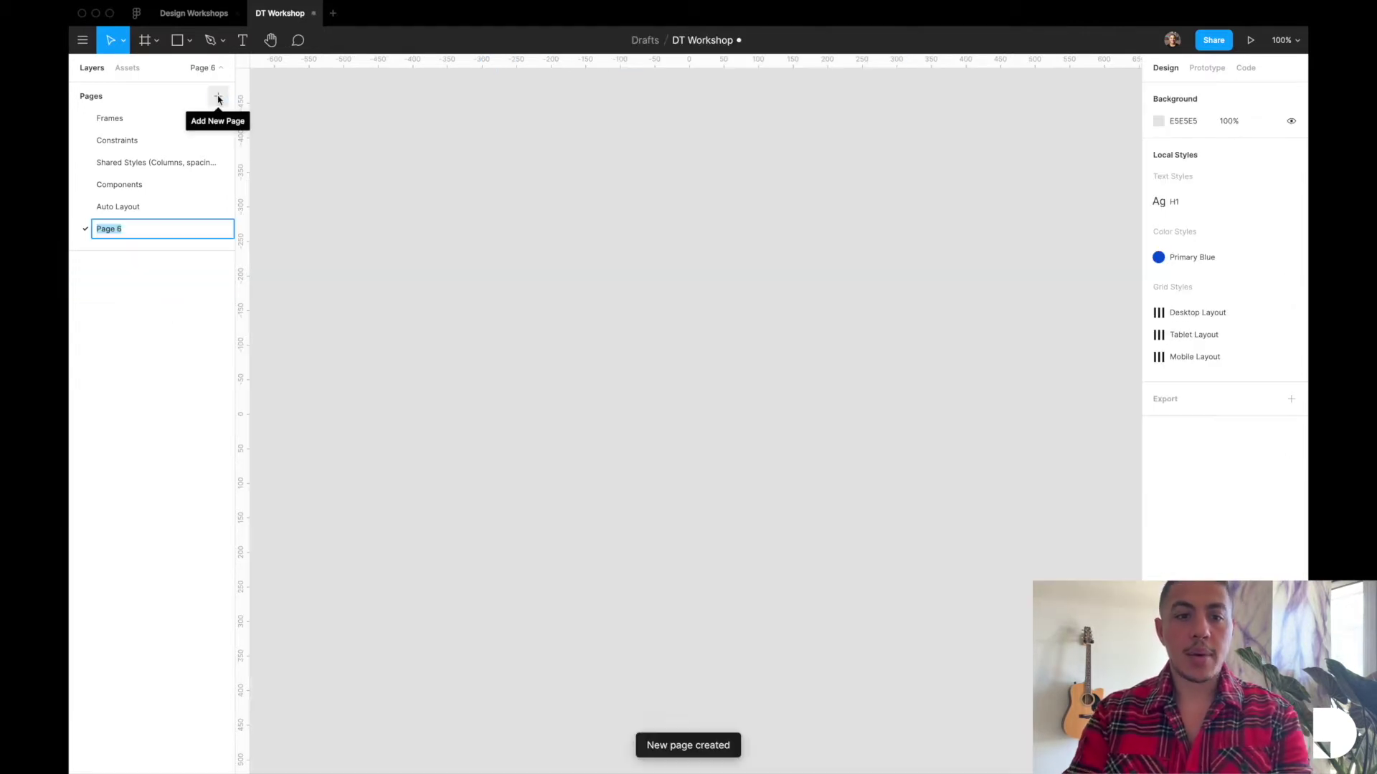
# Step: Name the newly added page 'Atomic Elements'
pyautogui.write('Atomi')
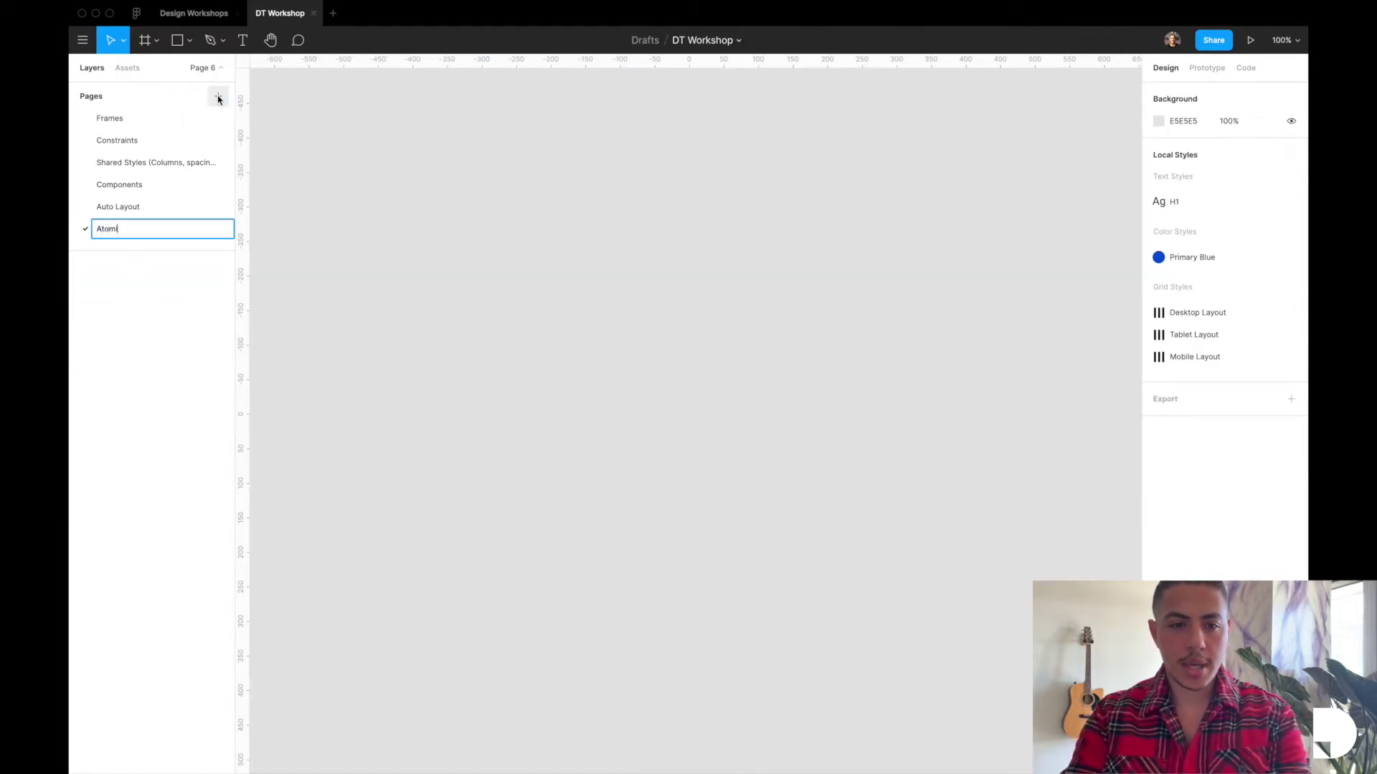
pyautogui.write('c Elements')
pyautogui.press('Return')
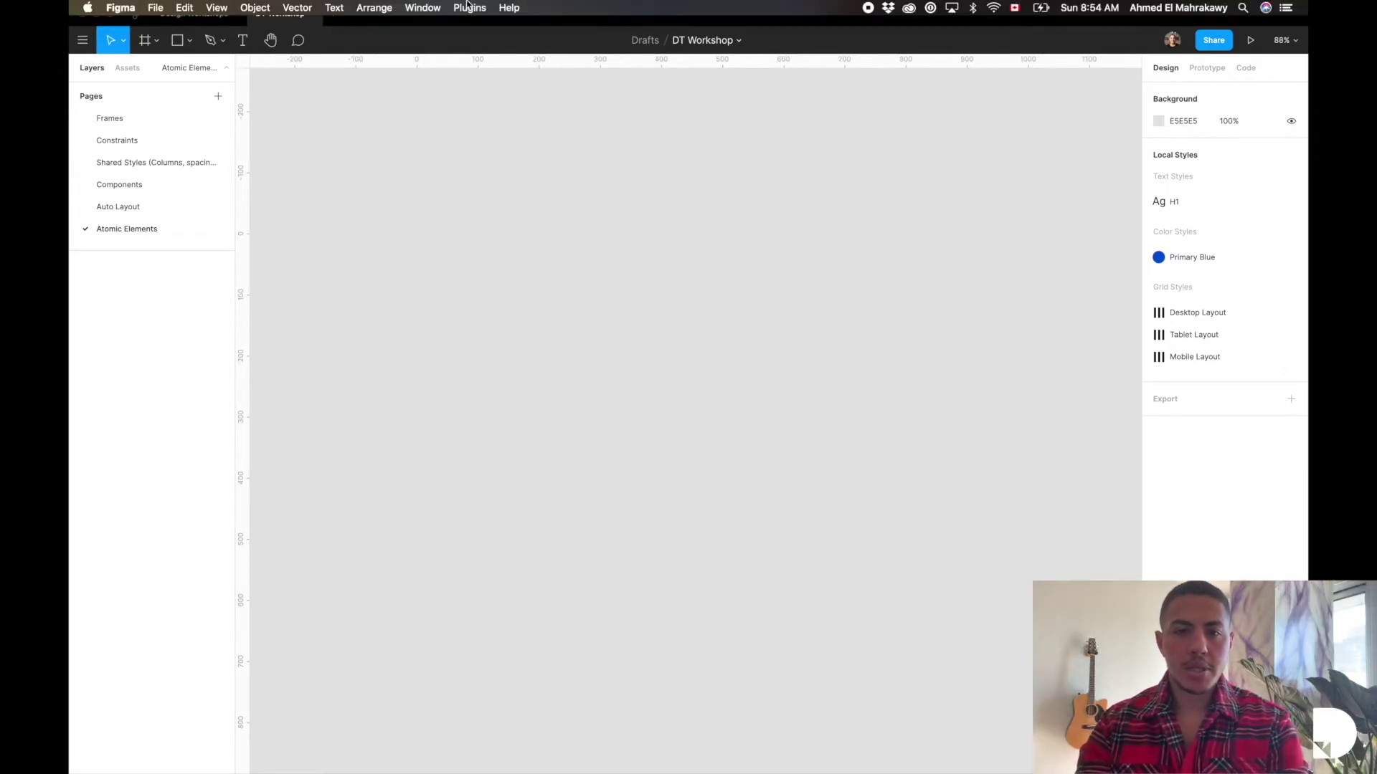
# Step: Browse the featured and installed Figma plugins, then return to the DT Workshop file
pyautogui.click(469, 8)
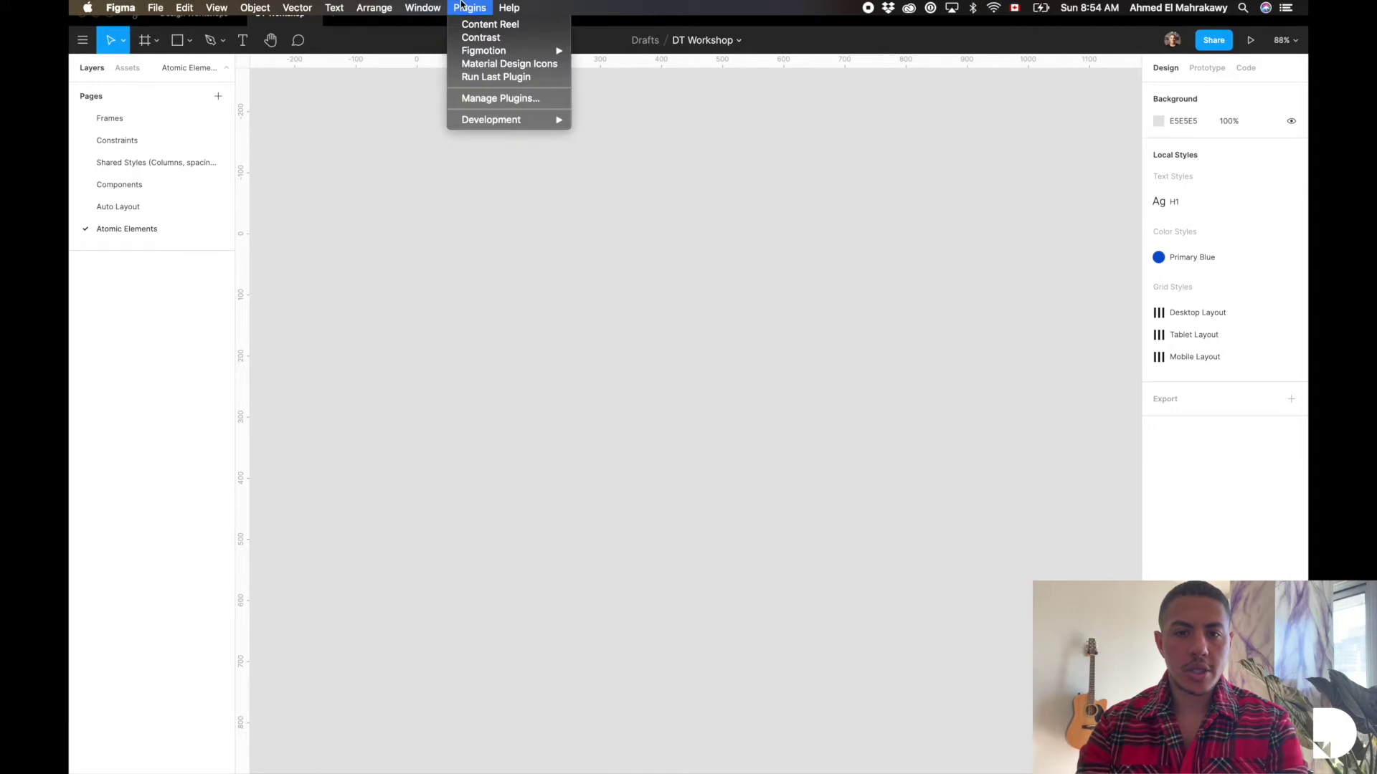
pyautogui.click(482, 213)
pyautogui.click(138, 13)
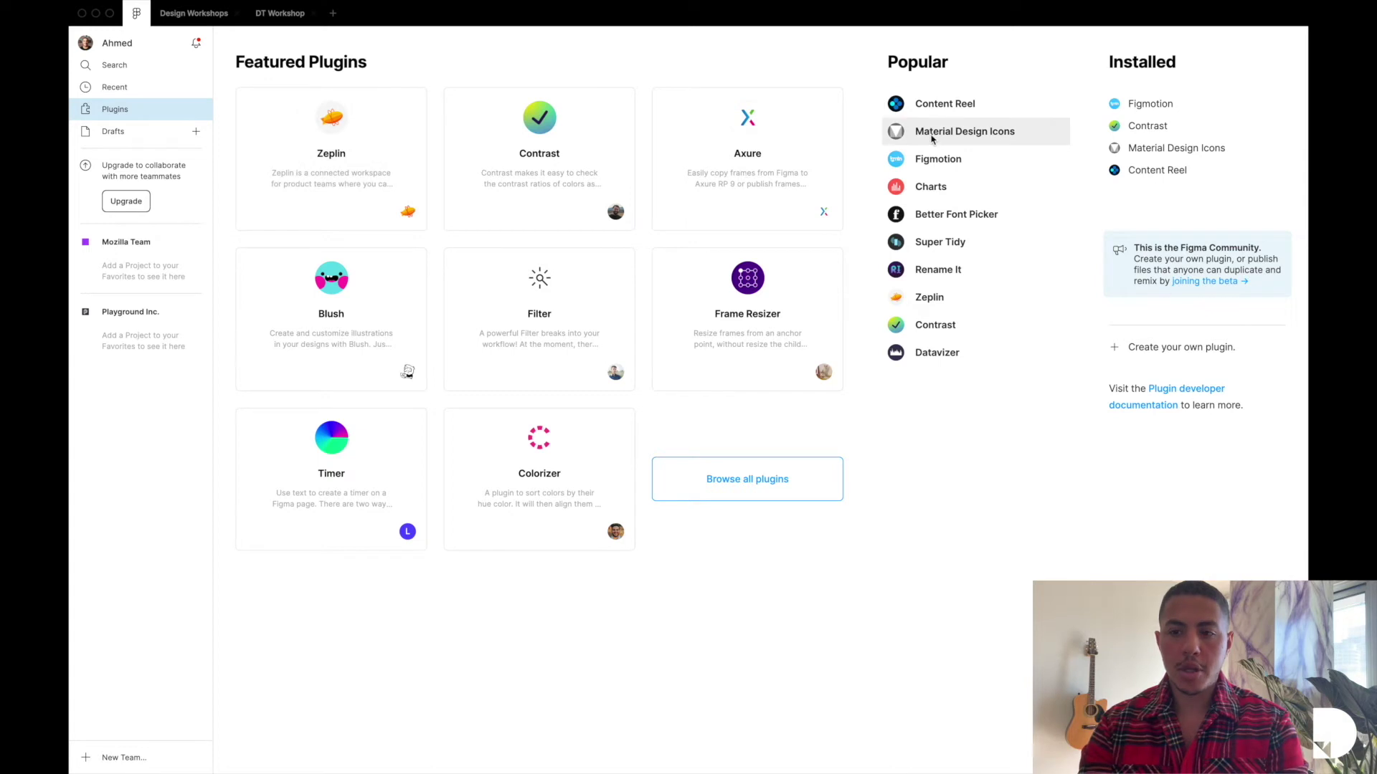
pyautogui.click(267, 14)
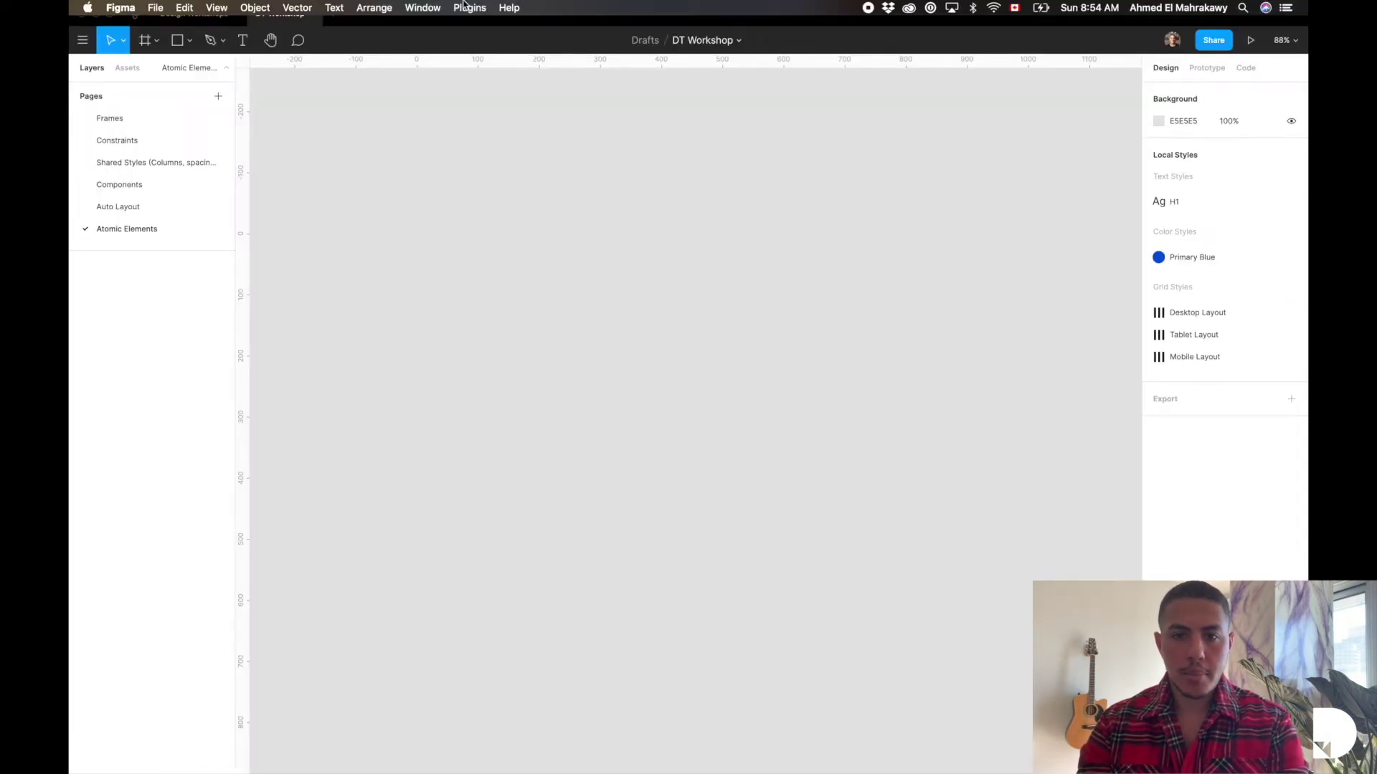
# Step: Search Material Design Icons for 'close' and insert it as mdi_close on the canvas
pyautogui.click(473, 7)
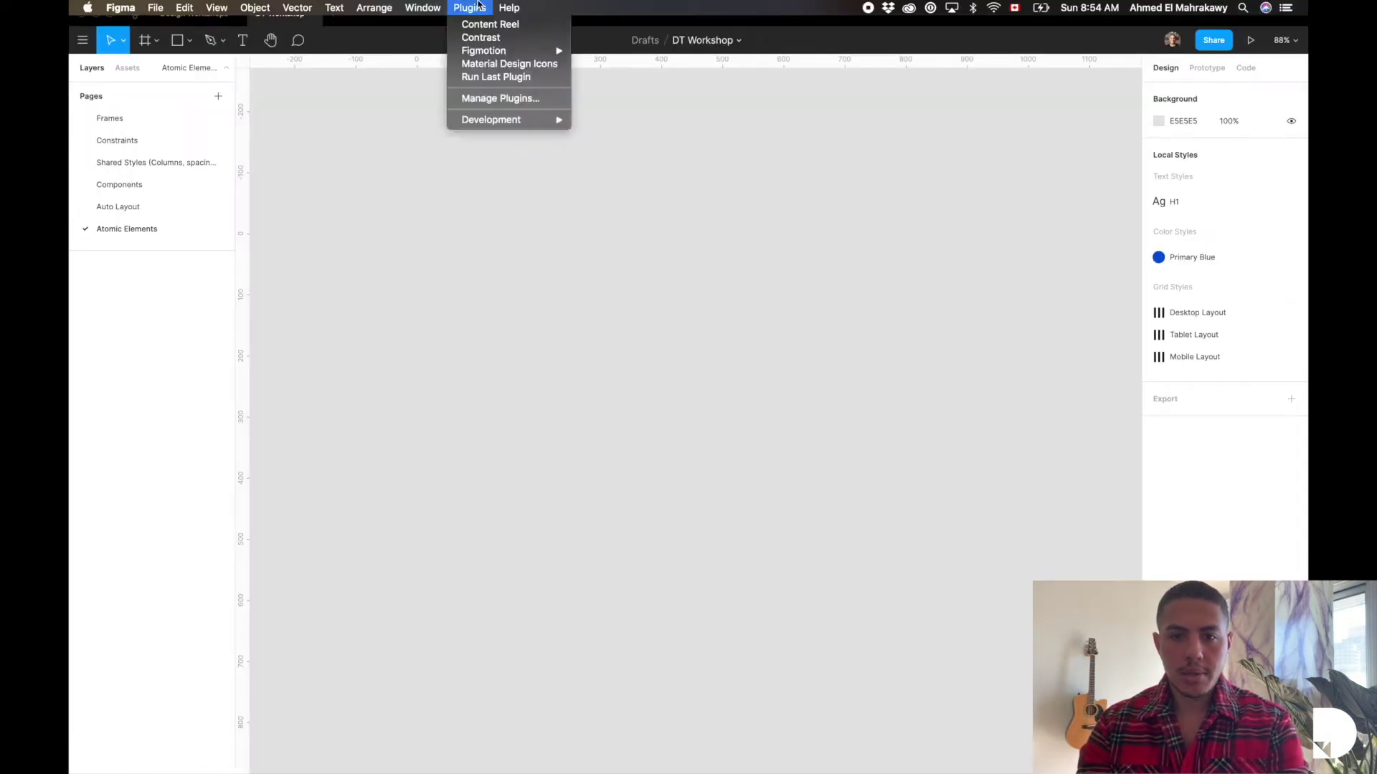
pyautogui.click(506, 64)
pyautogui.click(927, 258)
pyautogui.write('close')
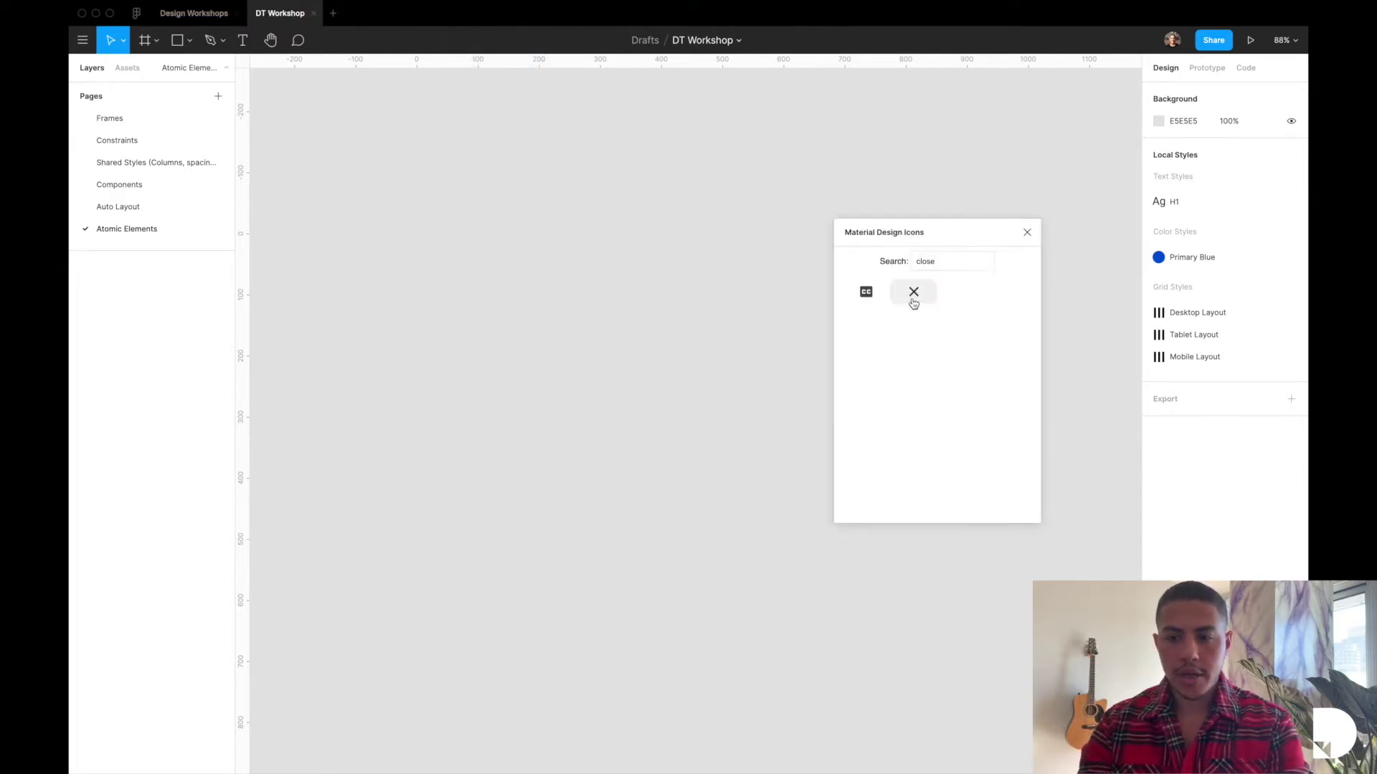
pyautogui.click(913, 301)
pyautogui.scroll(5, 743, 457)
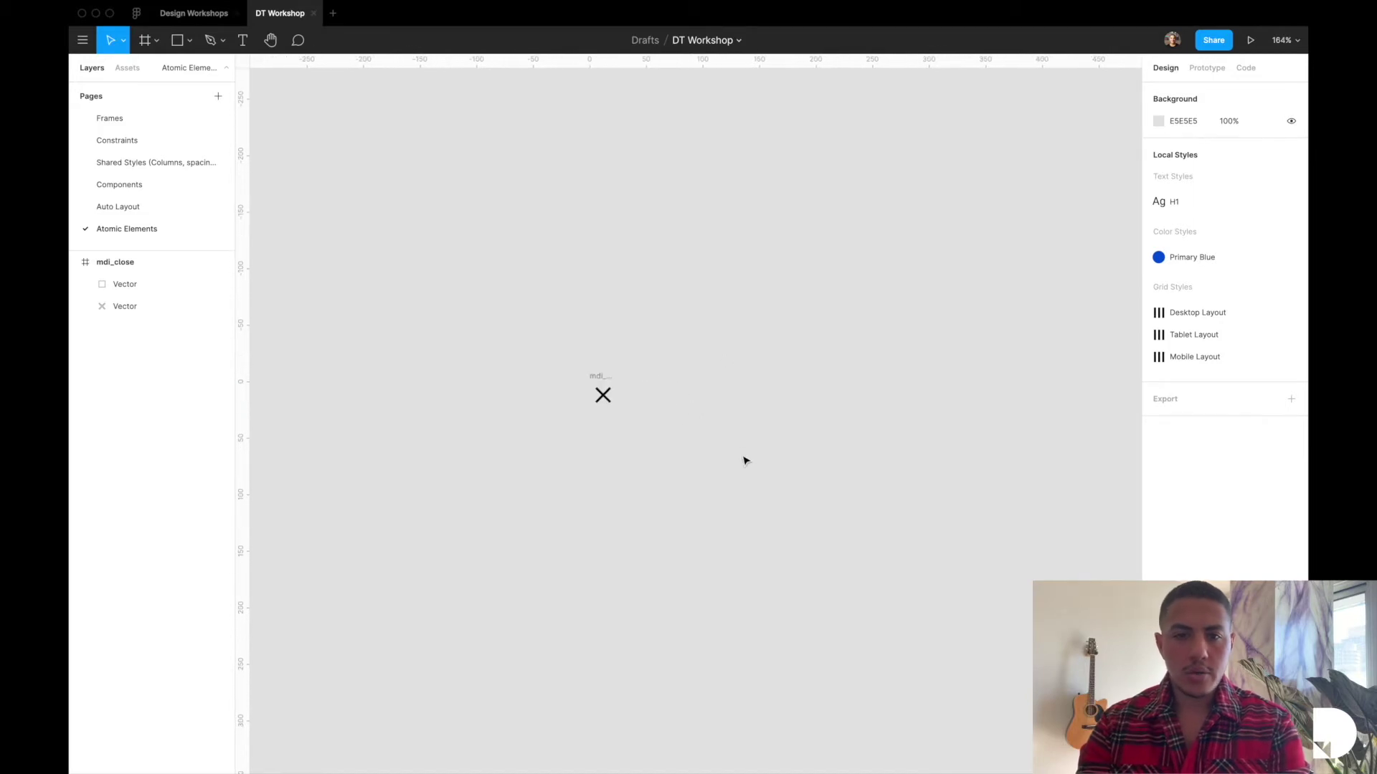
pyautogui.moveTo(443, 4)
pyautogui.click(486, 4)
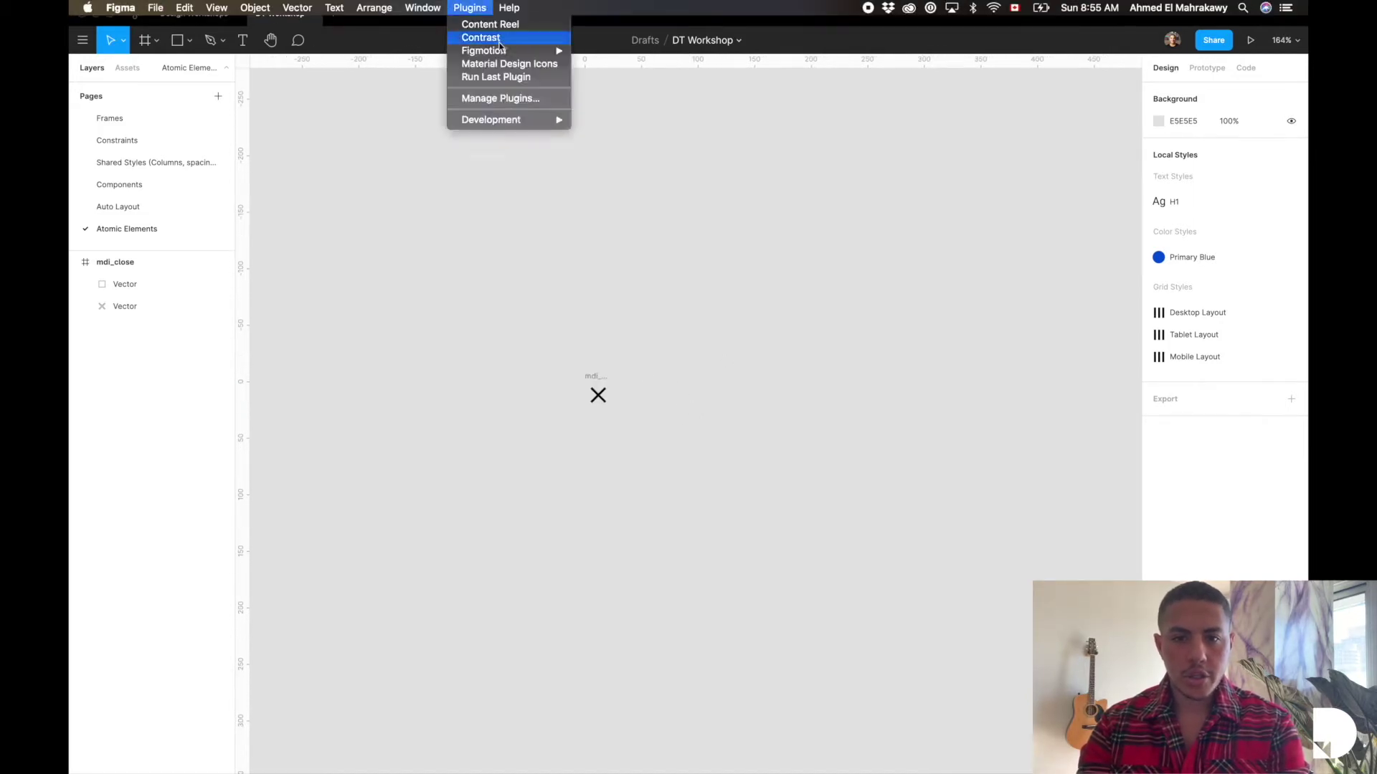
# Step: Insert mdi_account_balance from Material Design Icons and shift it 50 right of mdi_close
pyautogui.click(502, 63)
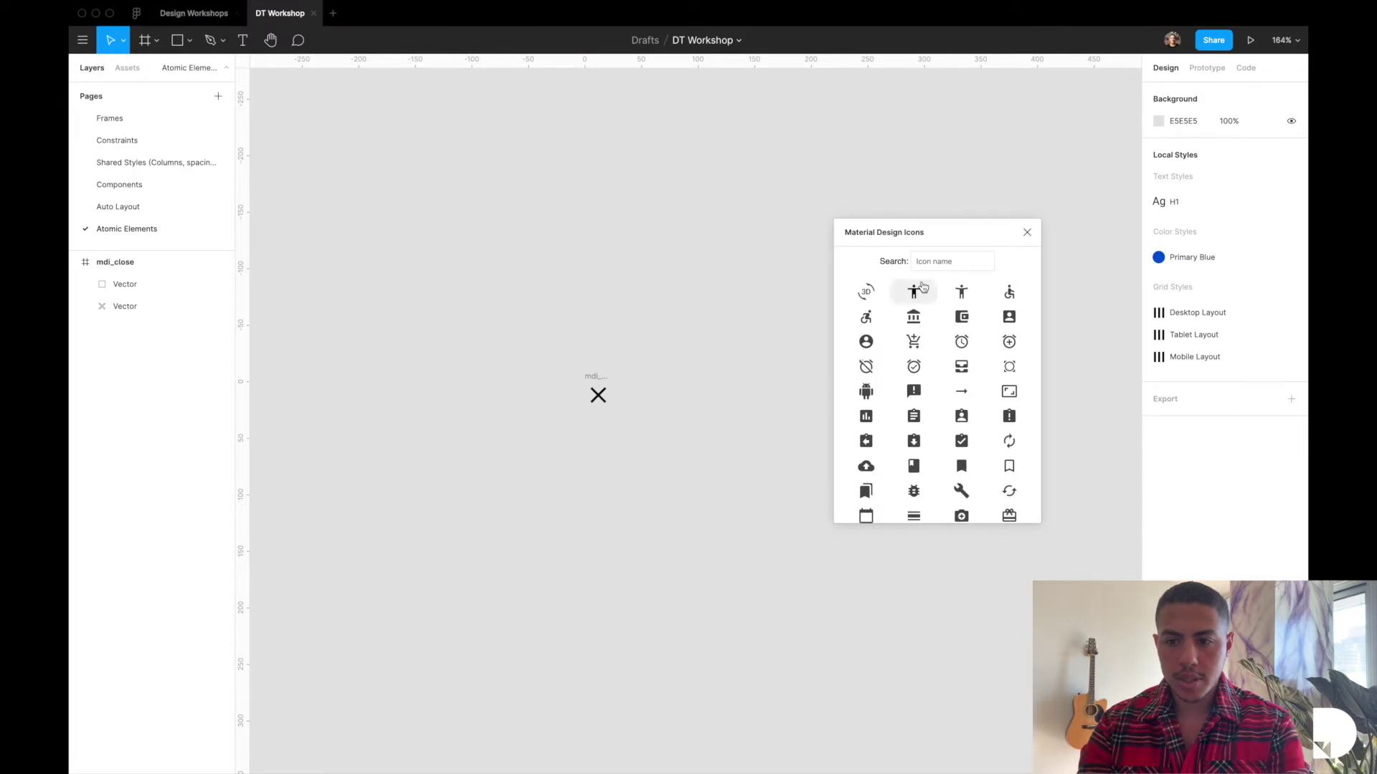
pyautogui.click(914, 320)
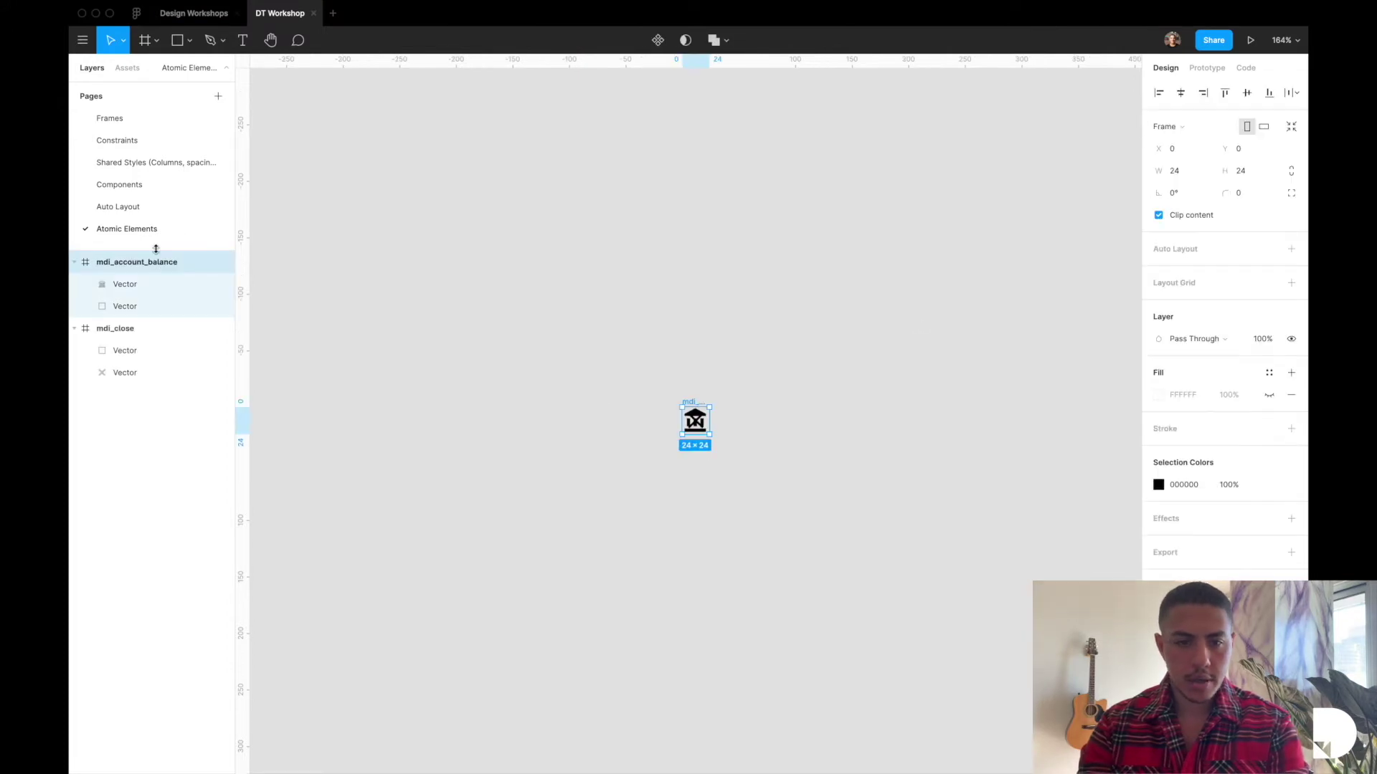
pyautogui.hotkey('shift', 'Right')
pyautogui.hotkey('shift', 'Right')
pyautogui.hotkey('shift', 'Right')
pyautogui.hotkey('shift', 'Right')
pyautogui.hotkey('shift', 'Right')
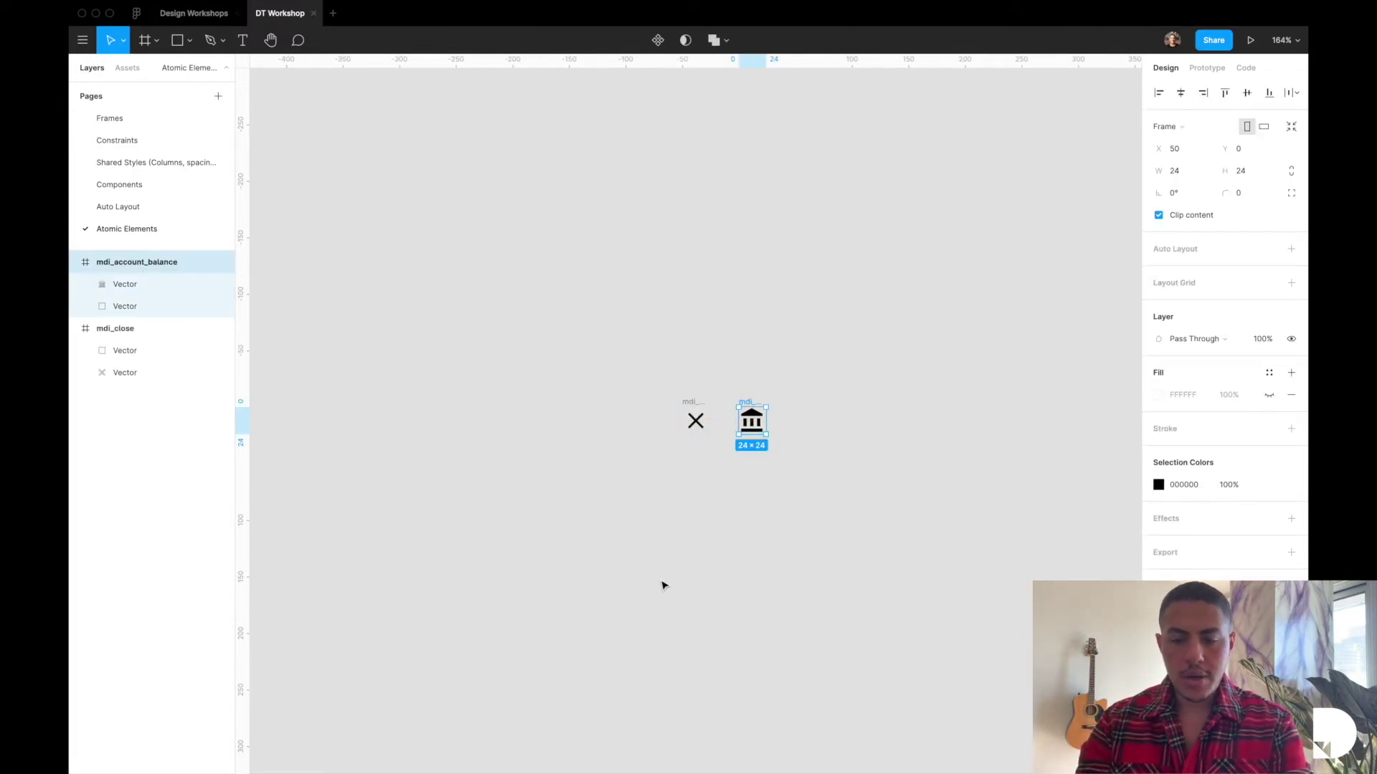
pyautogui.scroll(2, 662, 586)
pyautogui.hscroll(3, 662, 586)
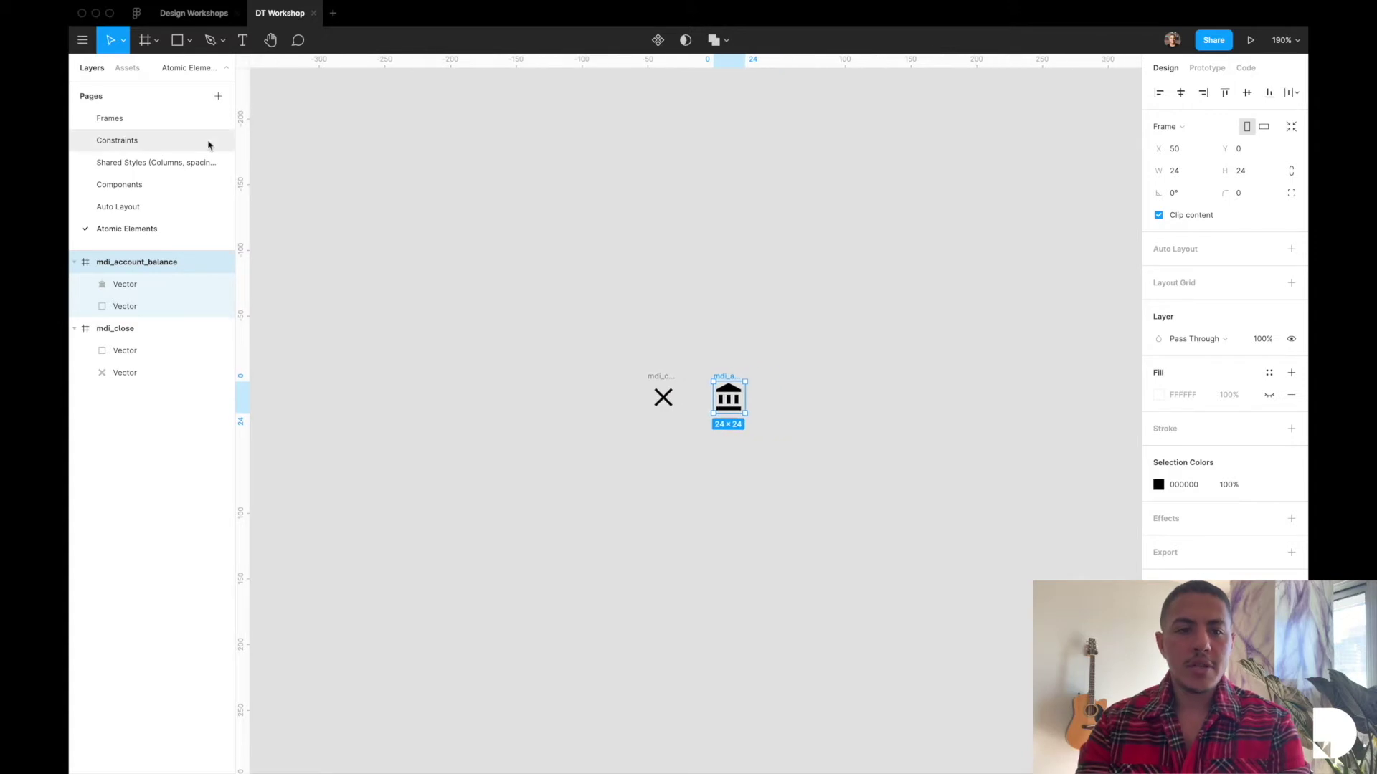
# Step: Check the local components list, then marquee-select the mdi_close icon frame
pyautogui.click(128, 68)
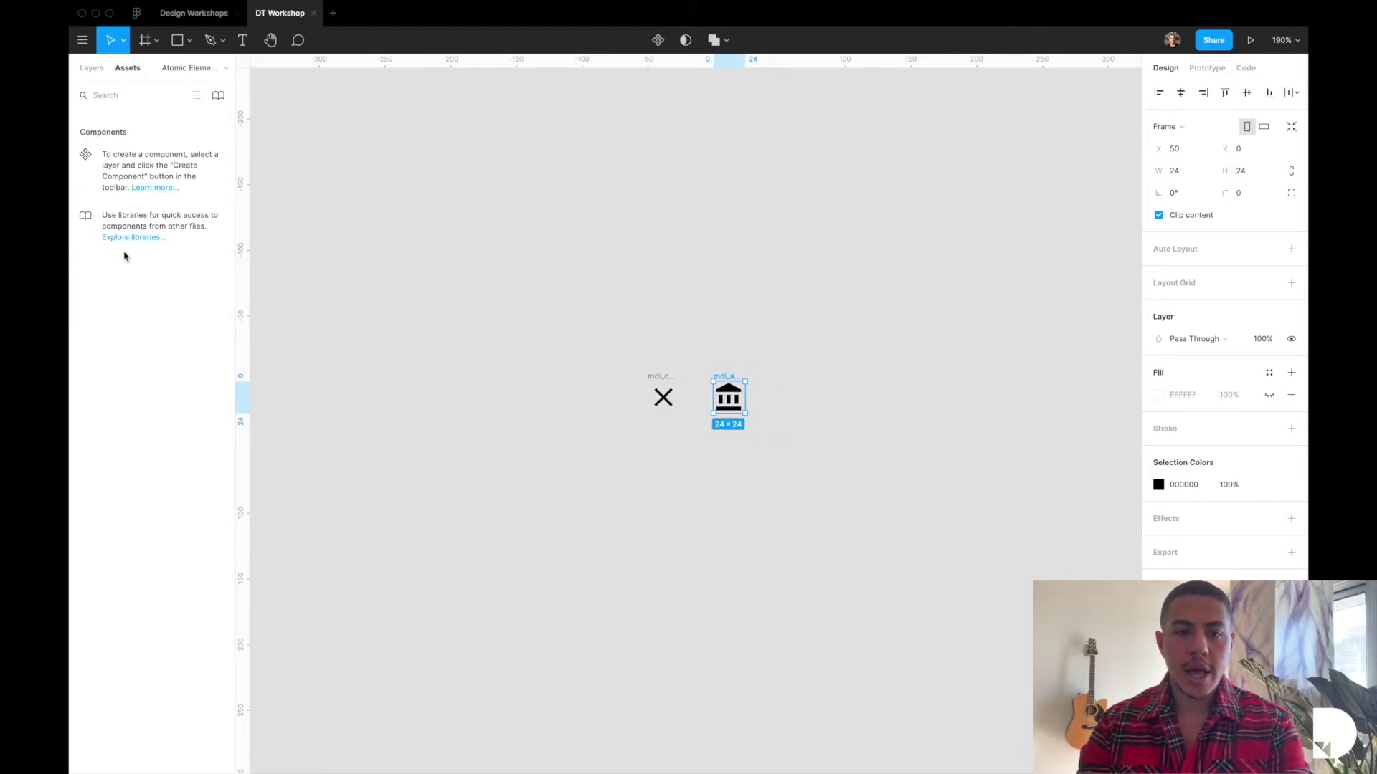
pyautogui.click(90, 70)
pyautogui.scroll(3, 421, 307)
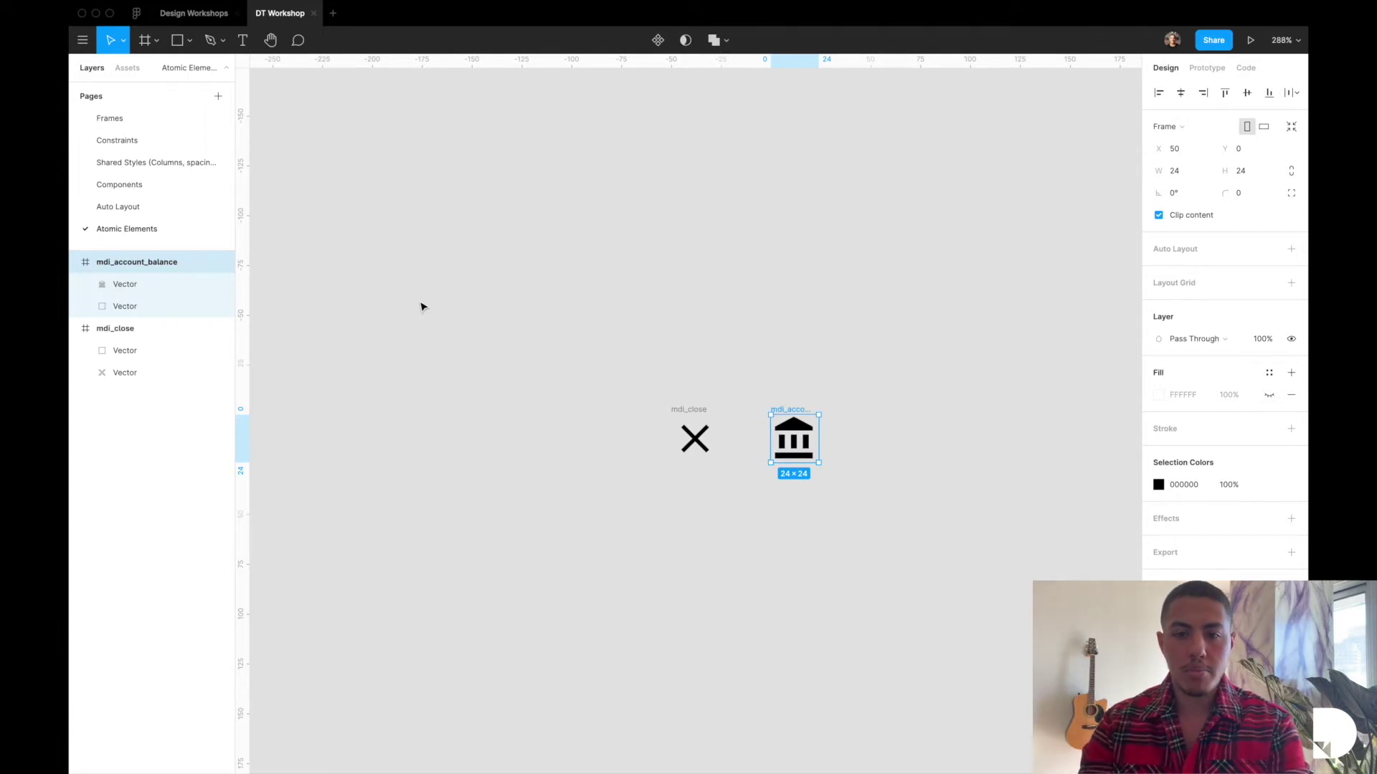
pyautogui.moveTo(553, 317); pyautogui.dragTo(773, 542)
pyautogui.scroll(2, 773, 542)
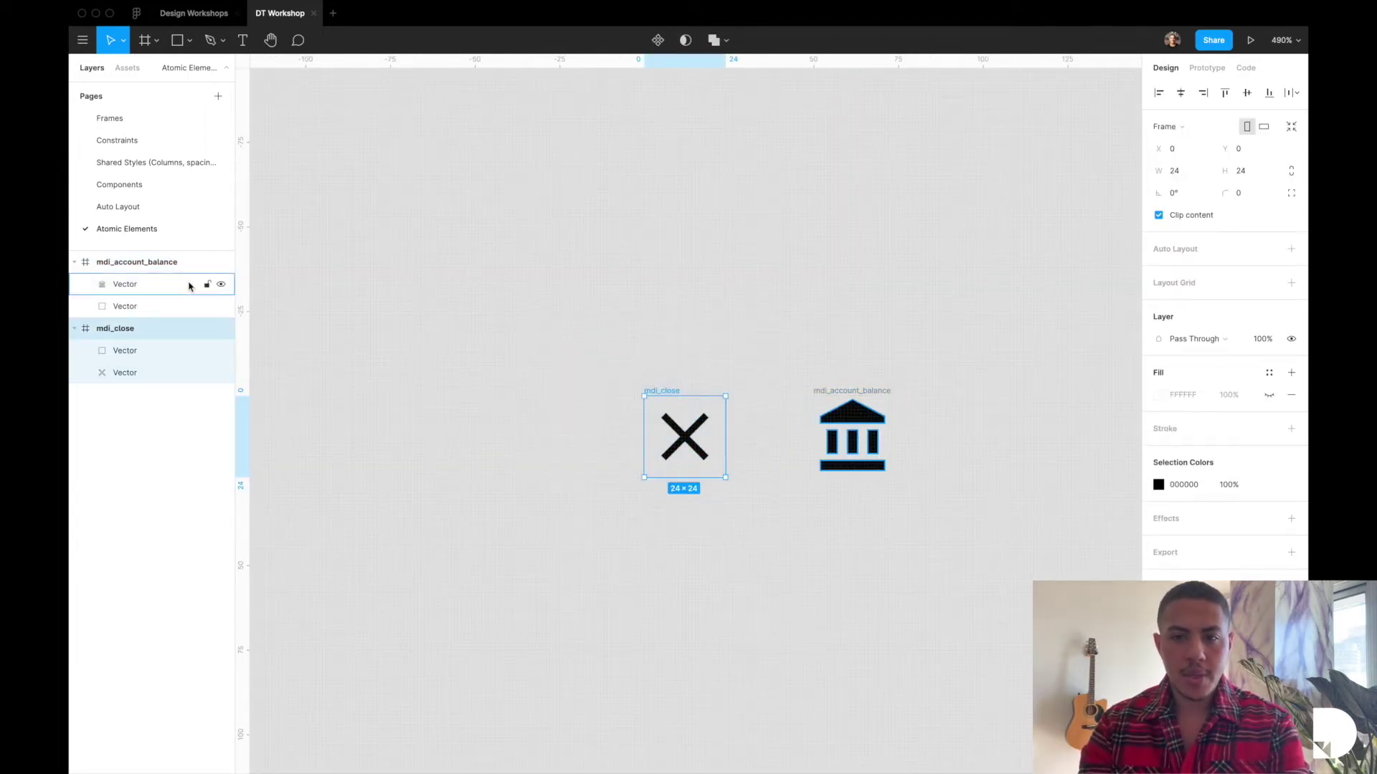
# Step: Make mdi_close a component and confirm it appears among local components
pyautogui.click(658, 41)
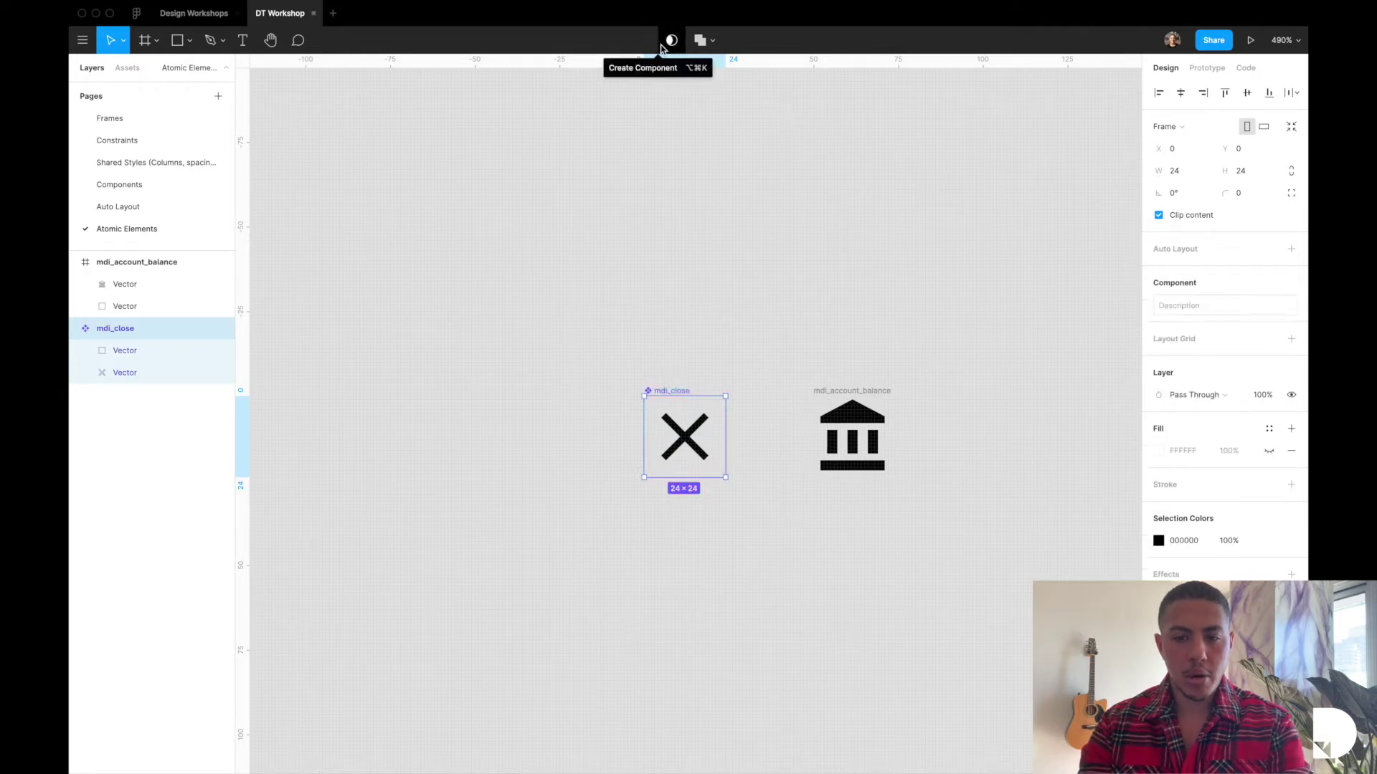
pyautogui.click(122, 75)
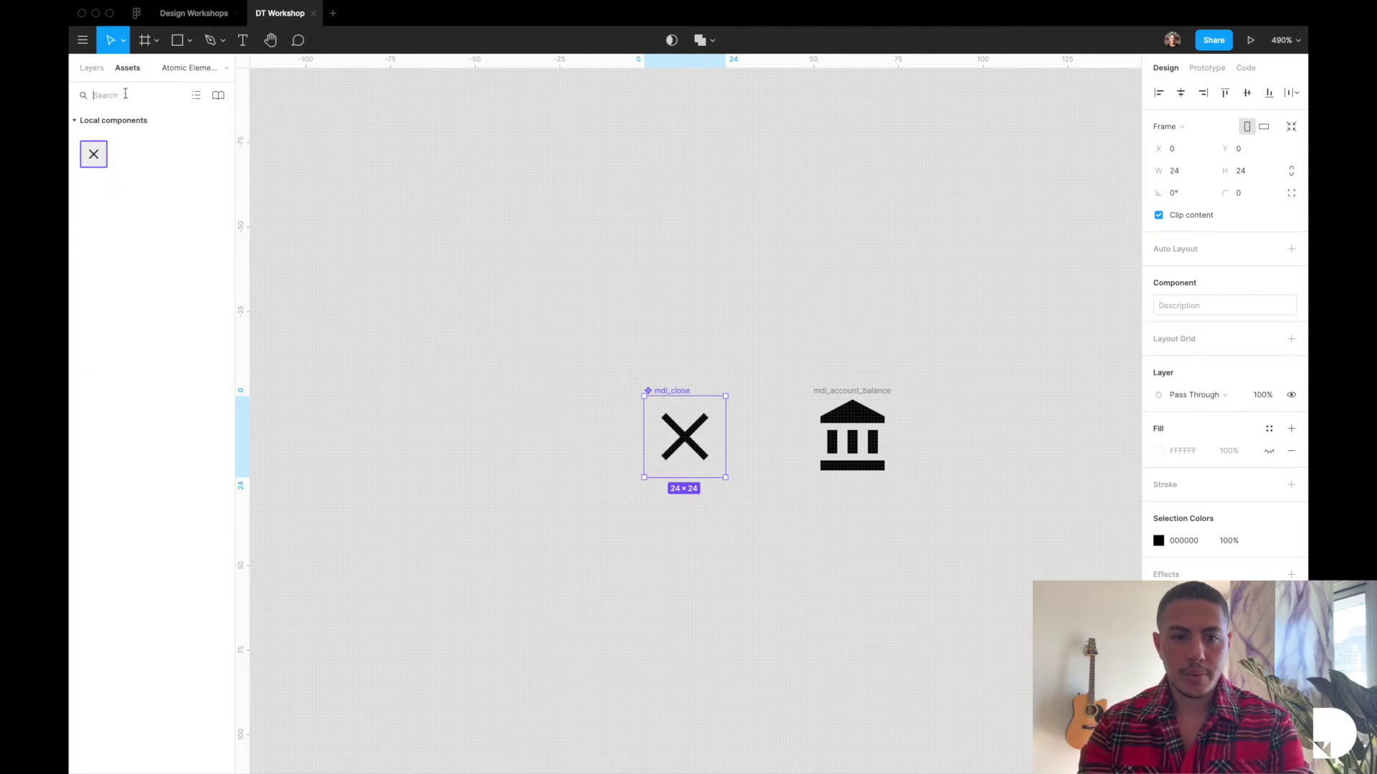
pyautogui.click(99, 72)
# Step: Turn mdi_account_balance into a component and check both icons in Assets
pyautogui.moveTo(787, 349); pyautogui.dragTo(949, 525)
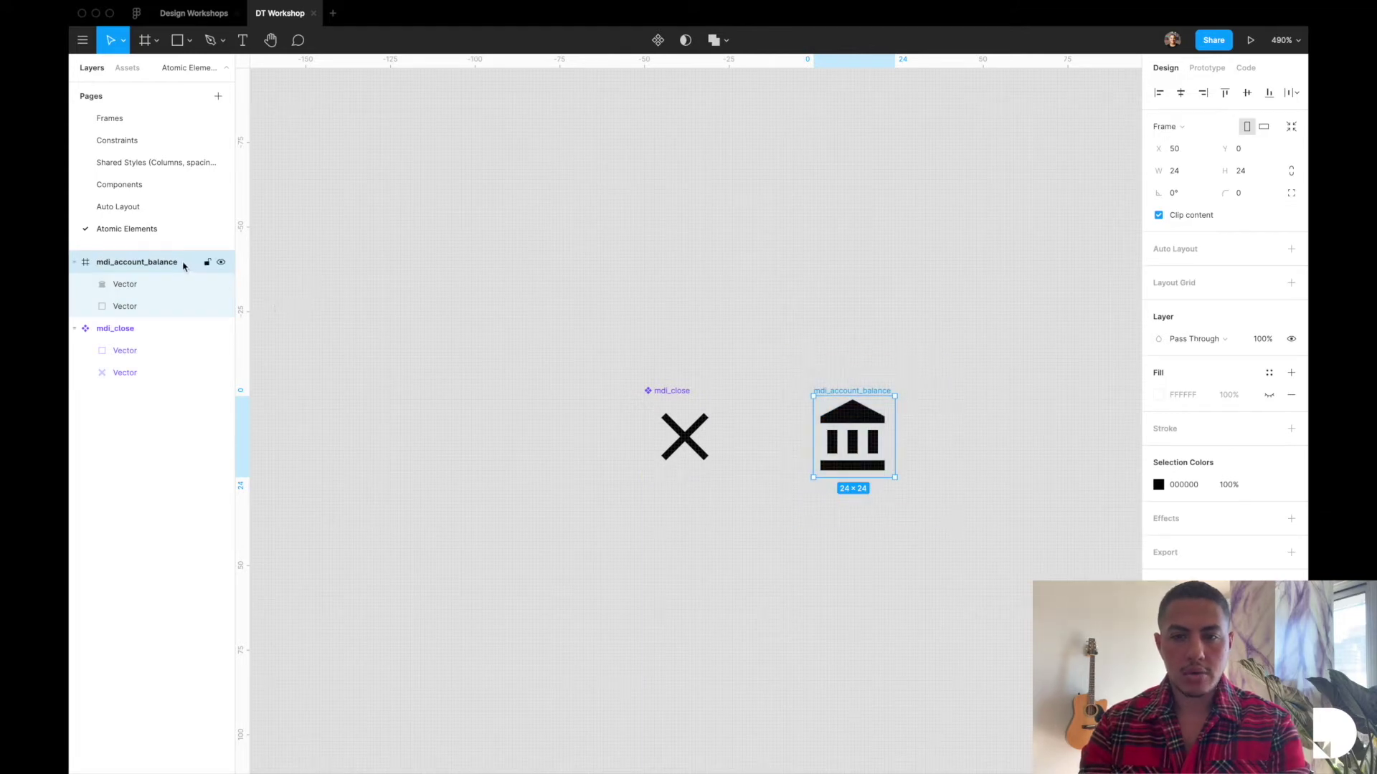
pyautogui.click(657, 40)
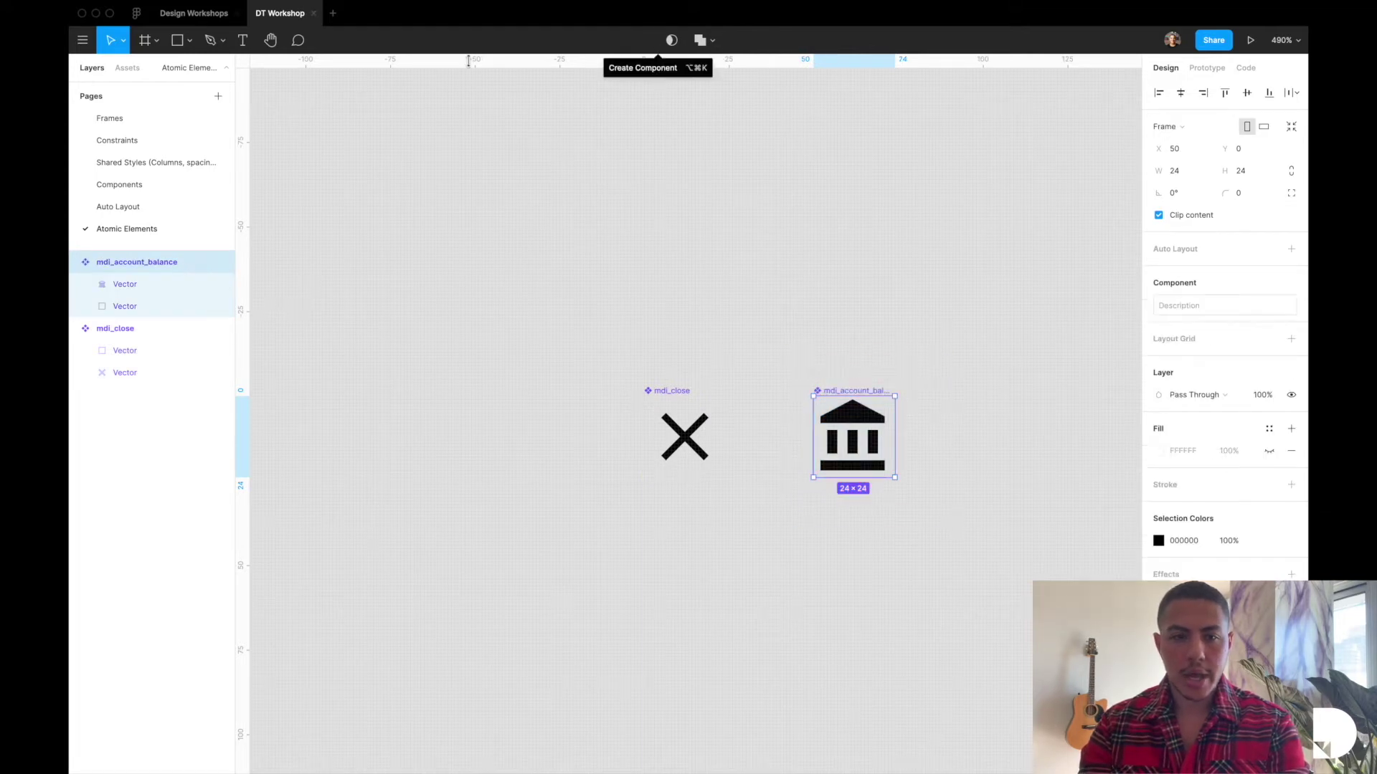
pyautogui.click(133, 67)
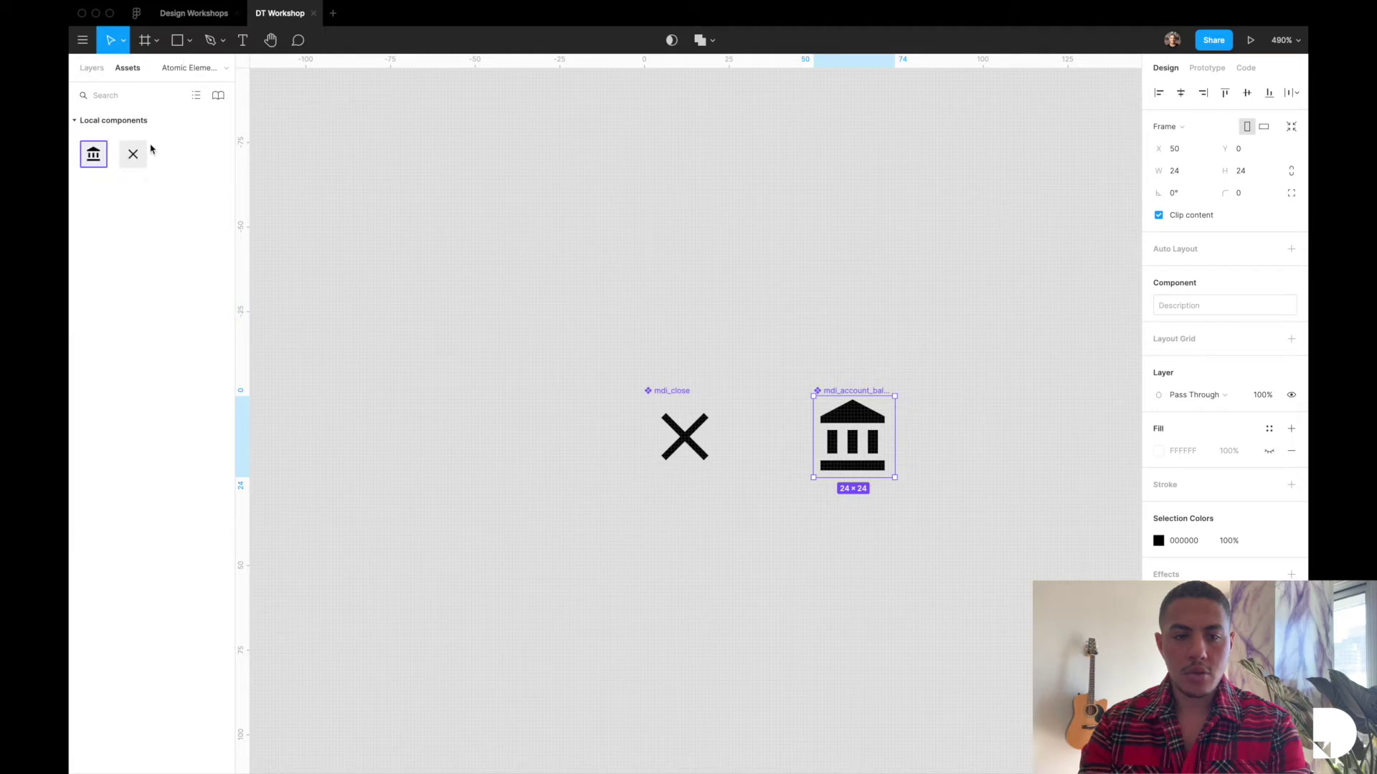
pyautogui.click(94, 71)
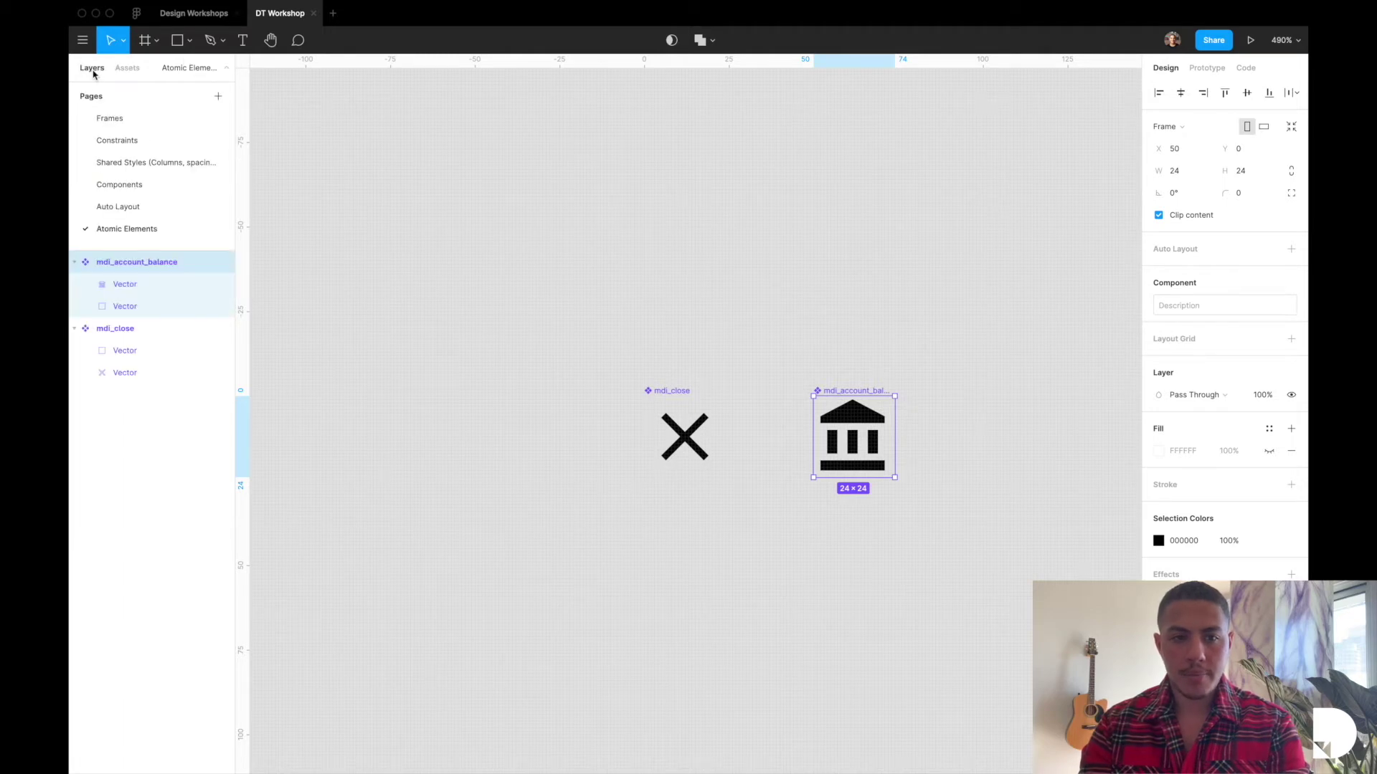
pyautogui.click(126, 68)
pyautogui.moveTo(132, 162); pyautogui.dragTo(631, 215)
pyautogui.moveTo(131, 162); pyautogui.dragTo(768, 216)
pyautogui.moveTo(133, 154); pyautogui.dragTo(905, 202)
pyautogui.moveTo(578, 111); pyautogui.dragTo(1001, 294)
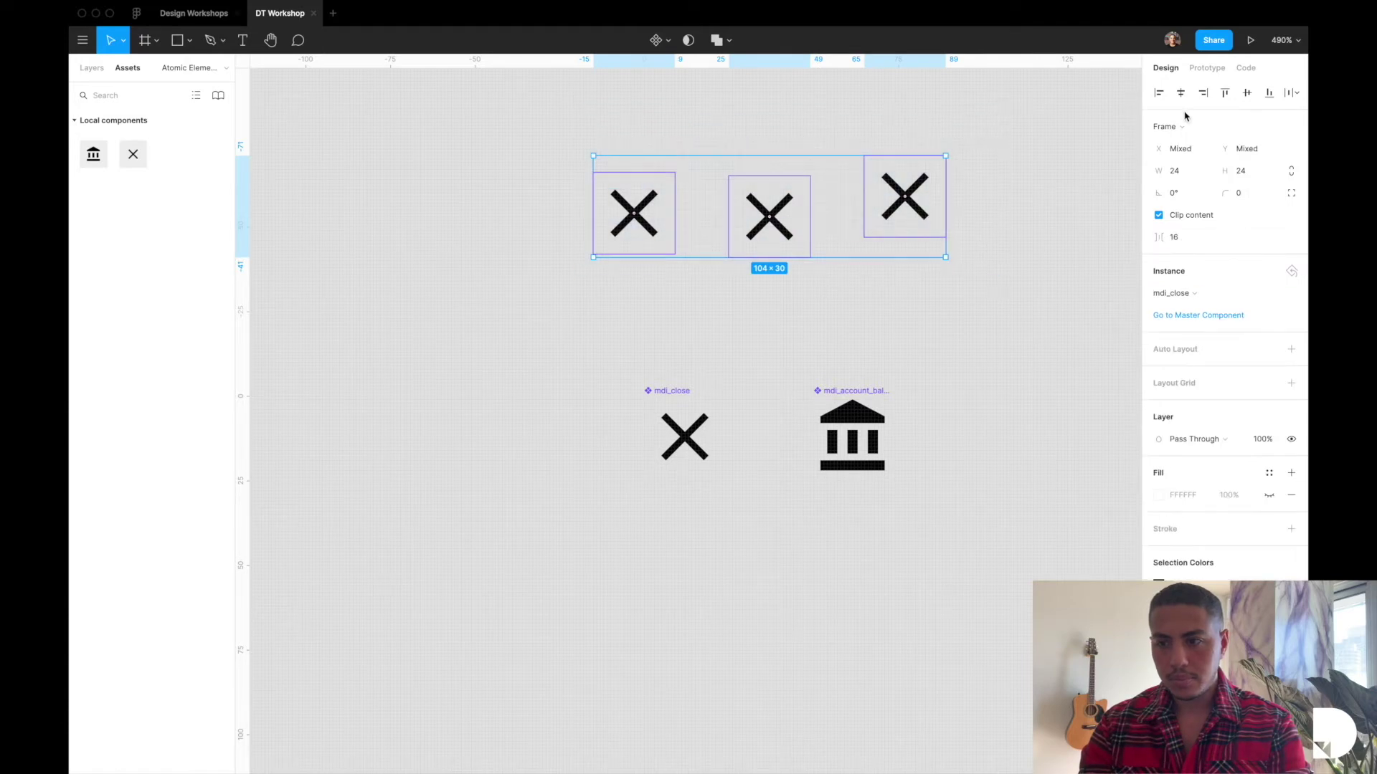
pyautogui.click(1247, 93)
pyautogui.click(1072, 237)
pyautogui.hscroll(2, 1074, 239)
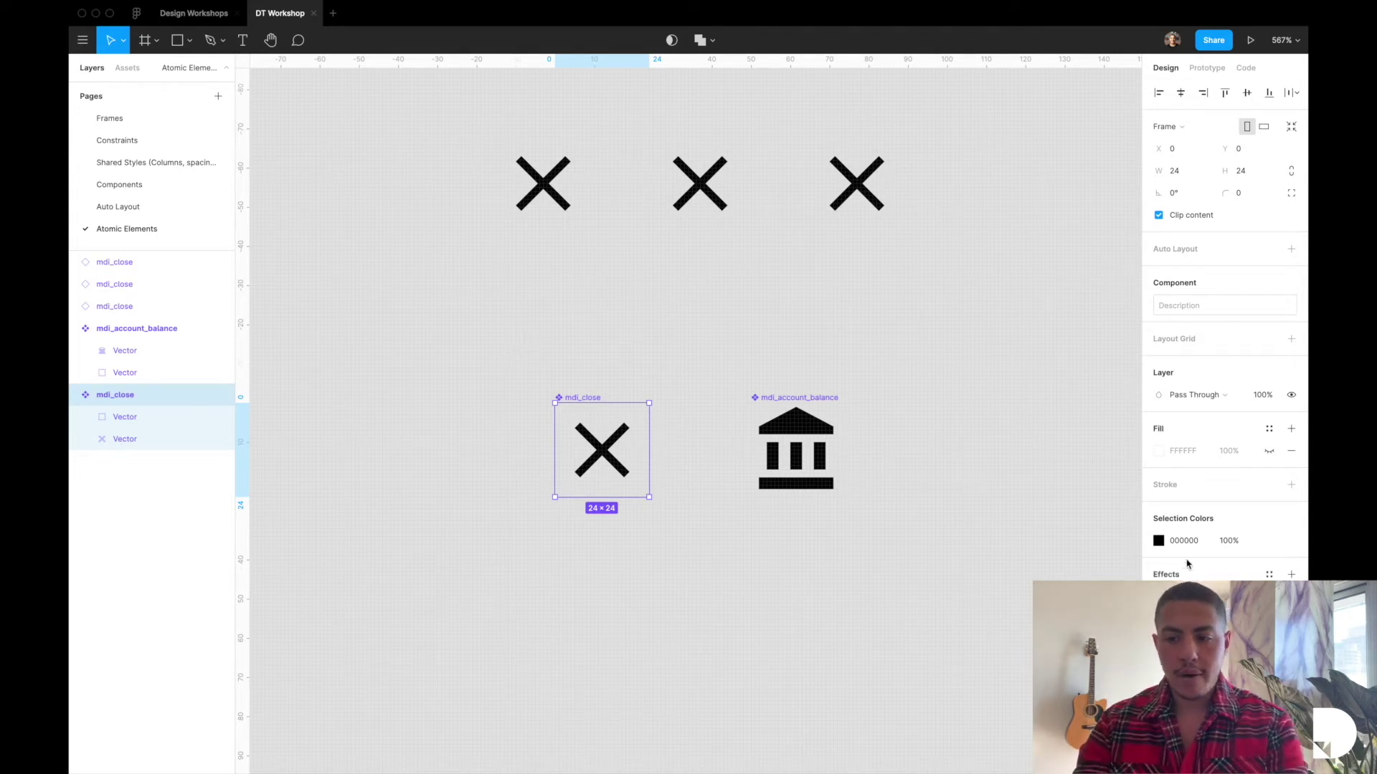
pyautogui.click(1159, 540)
pyautogui.moveTo(1101, 545); pyautogui.dragTo(1162, 432)
pyautogui.click(959, 307)
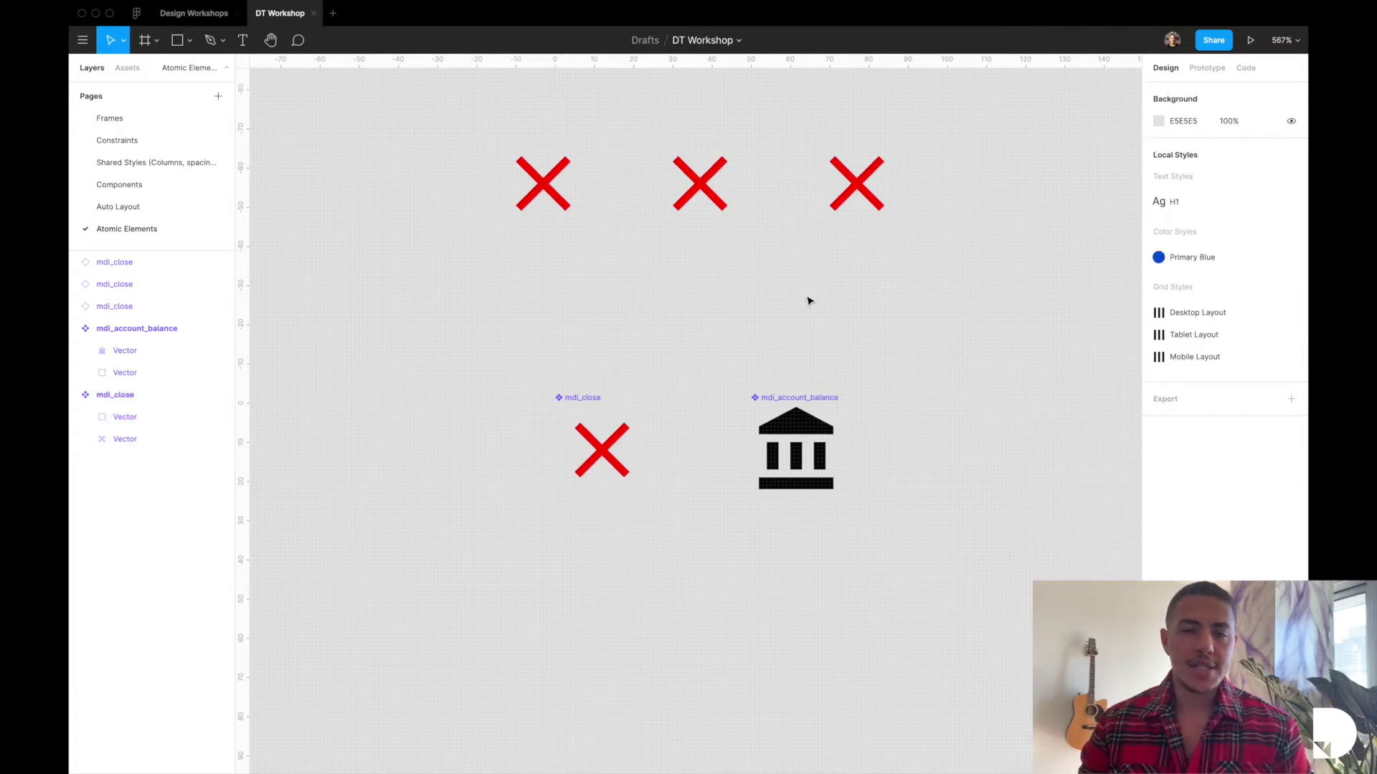
pyautogui.click(882, 227)
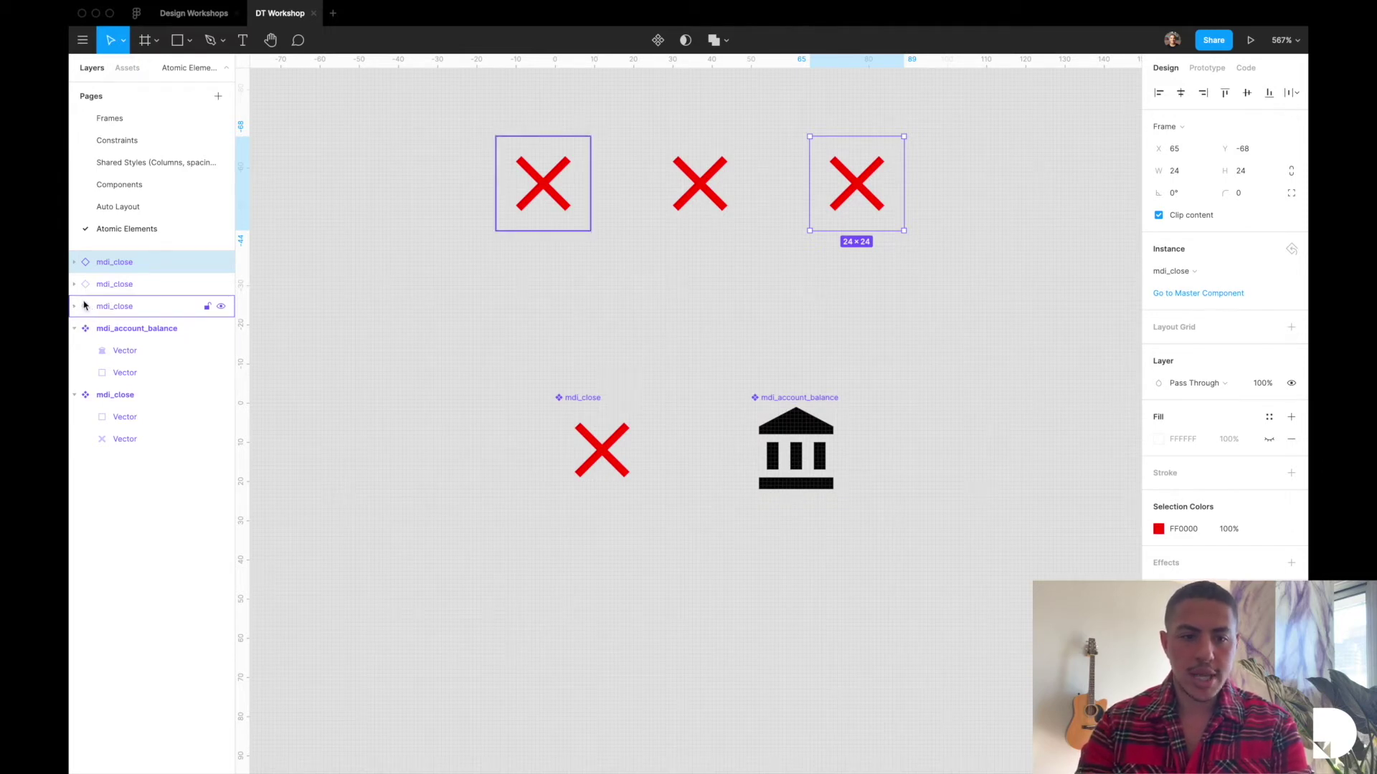
pyautogui.click(1158, 529)
pyautogui.moveTo(1119, 535); pyautogui.dragTo(977, 617)
pyautogui.click(895, 645)
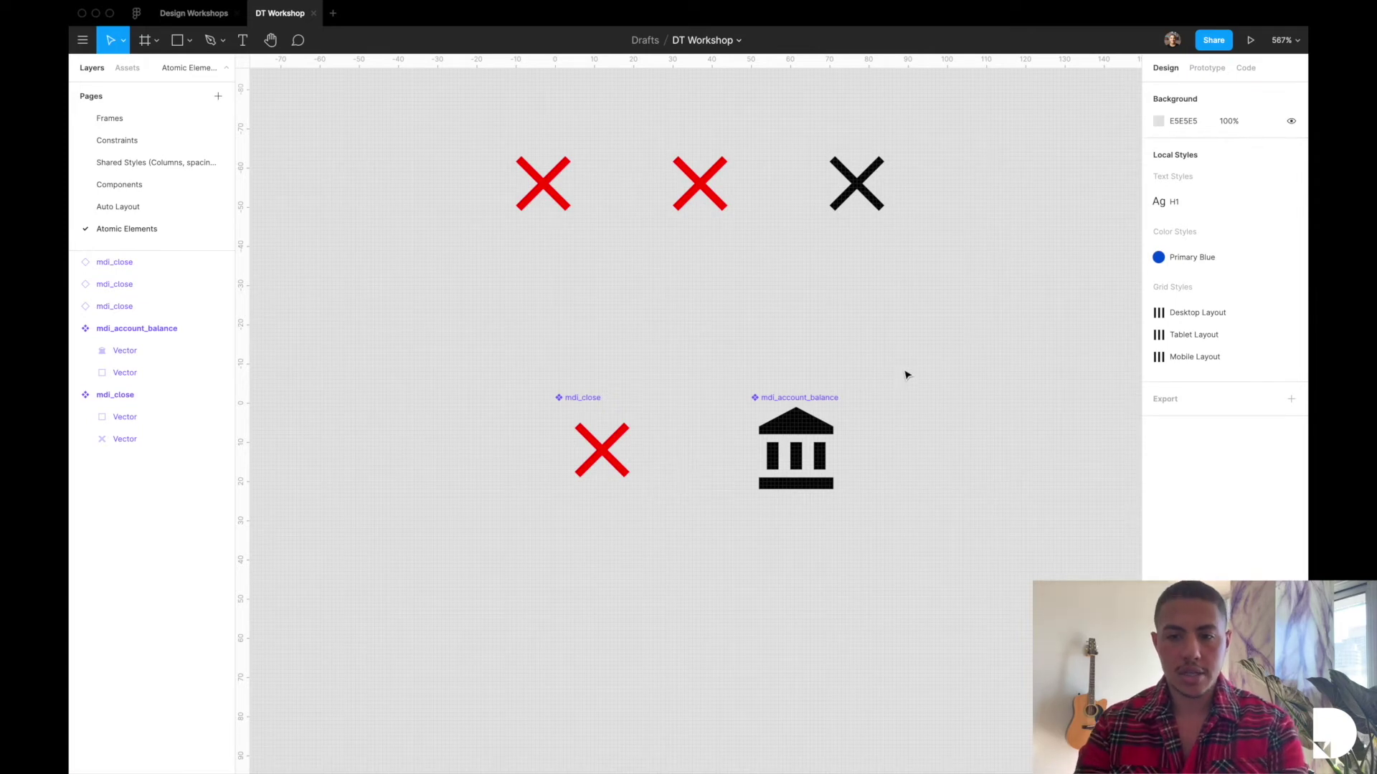
pyautogui.press('super+z')
pyautogui.press('super+z')
pyautogui.press('super+z')
pyautogui.press('super+z')
pyautogui.press('super+z')
pyautogui.press('super+z')
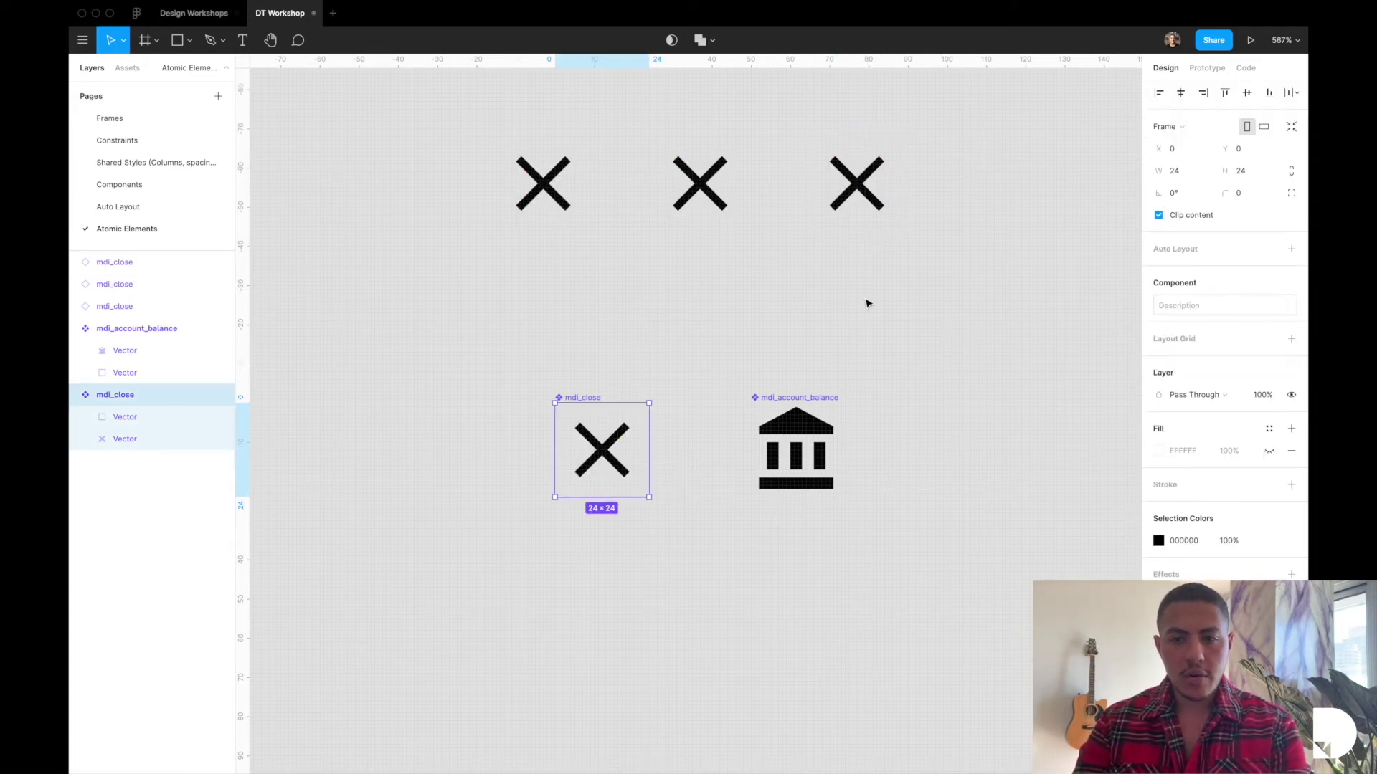
pyautogui.press('super+z')
pyautogui.press('super+z')
pyautogui.press('super+z')
pyautogui.press('super+z')
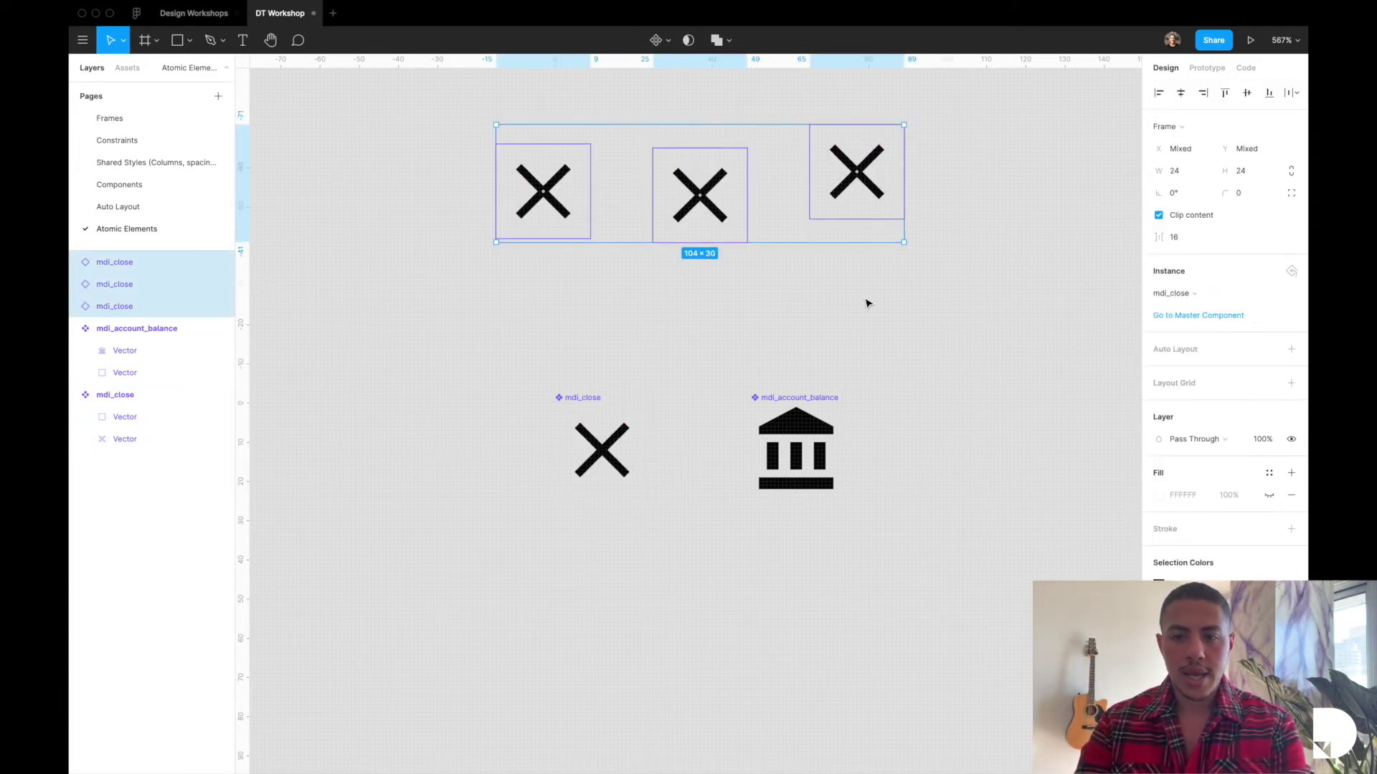
pyautogui.press('super+z')
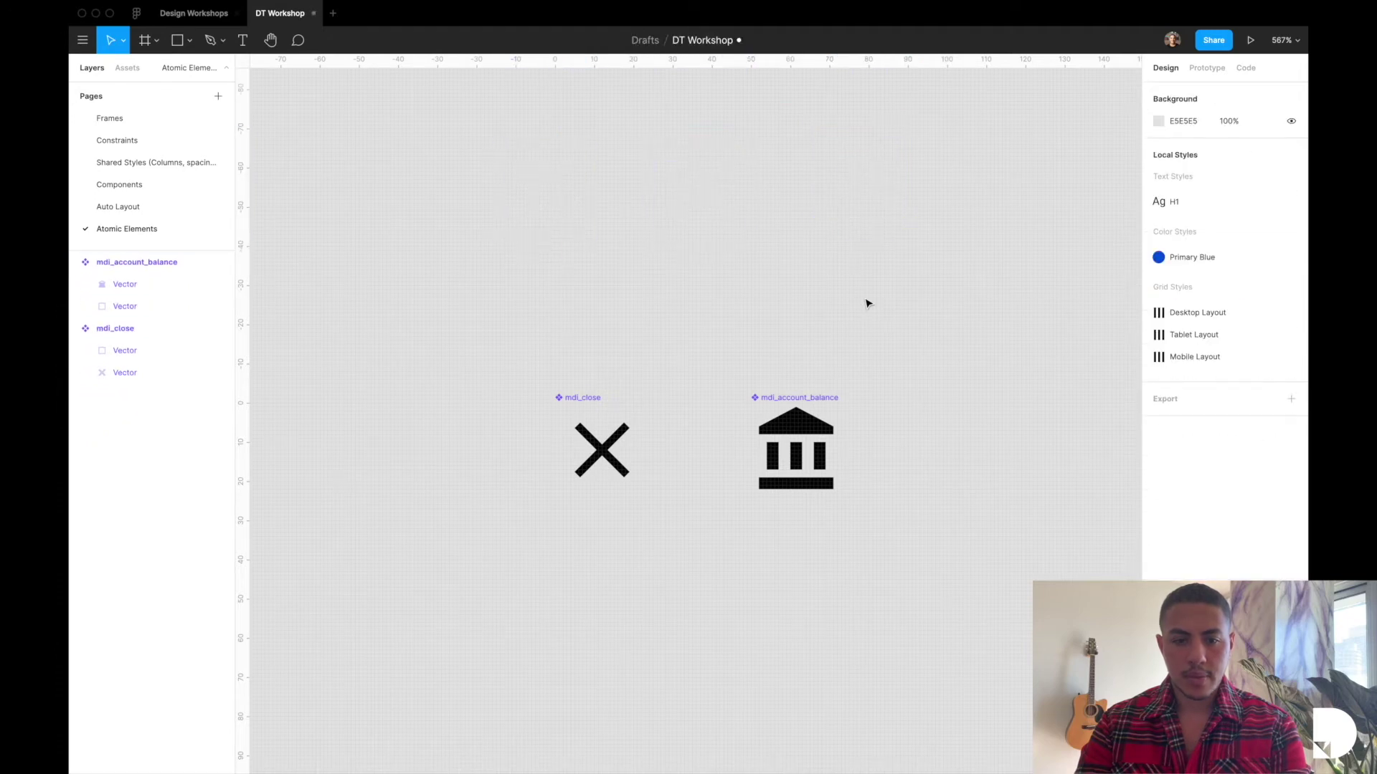
pyautogui.click(75, 262)
pyautogui.click(75, 284)
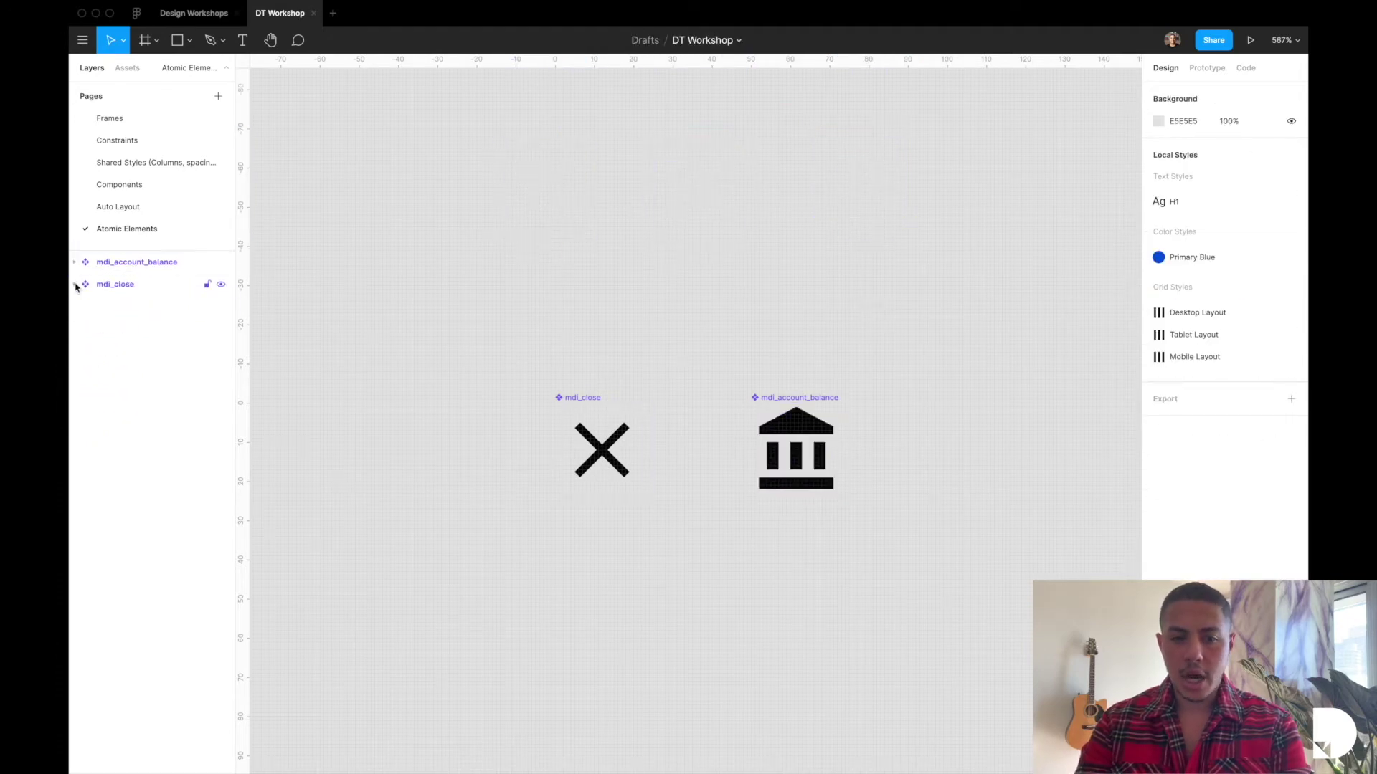
# Step: Wrap both icon components in a new frame named Icons
pyautogui.moveTo(462, 258); pyautogui.dragTo(962, 617)
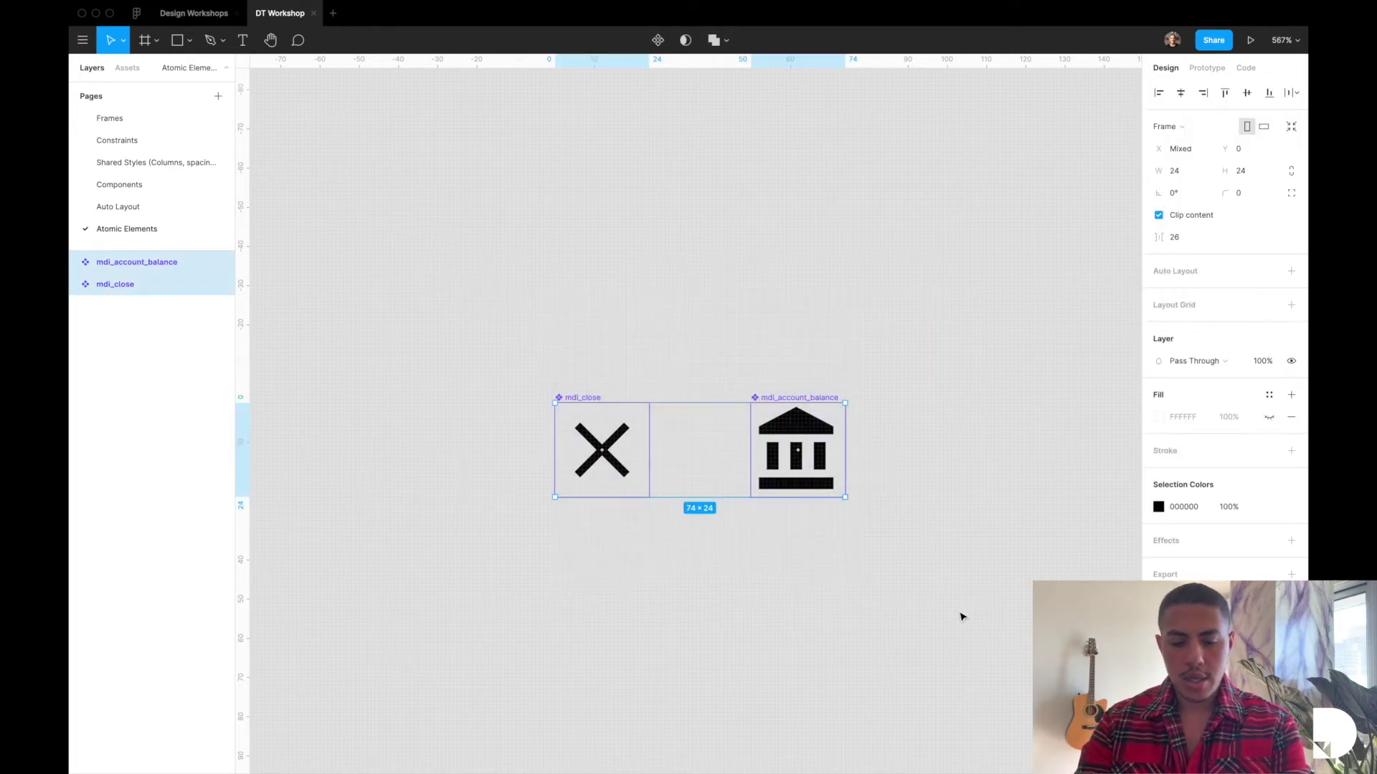
pyautogui.press('super+alt+g')
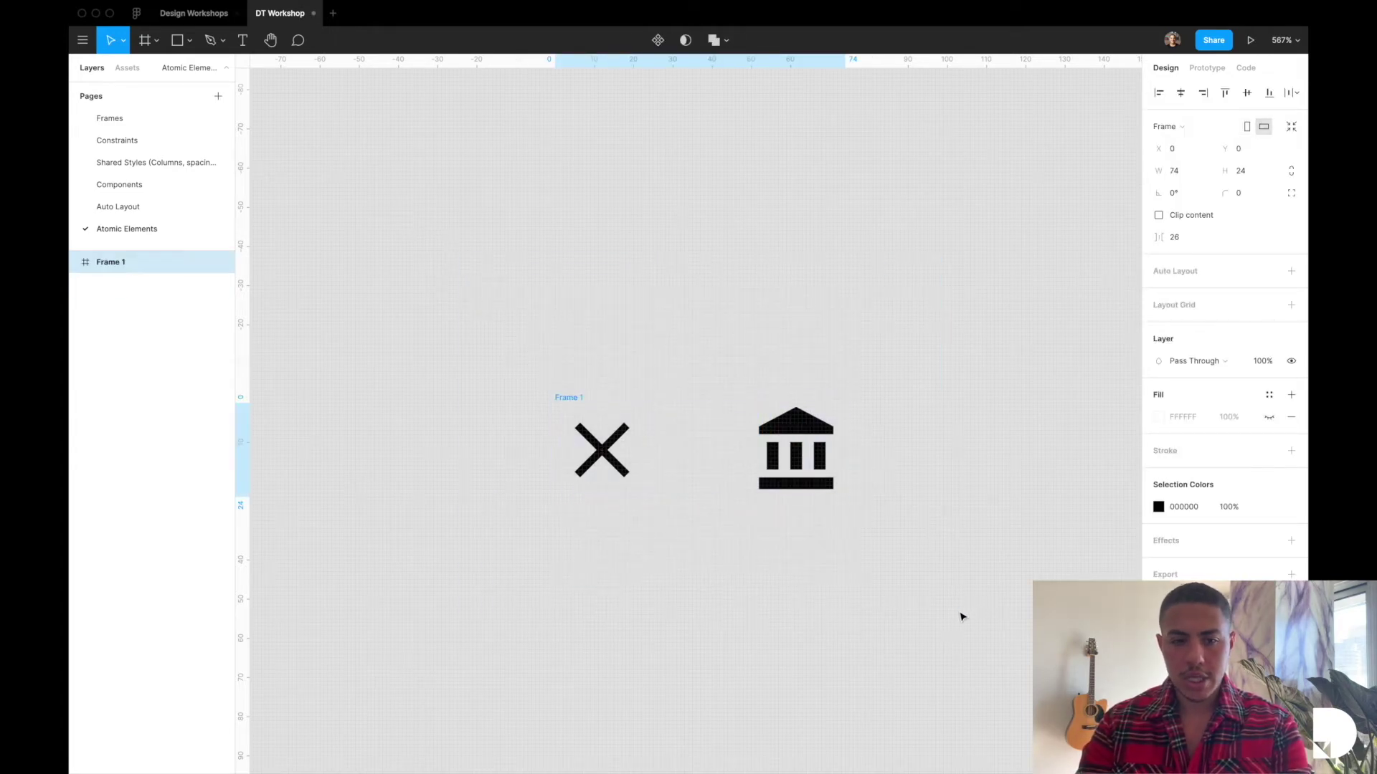
pyautogui.doubleClick(137, 263)
pyautogui.write('Icons')
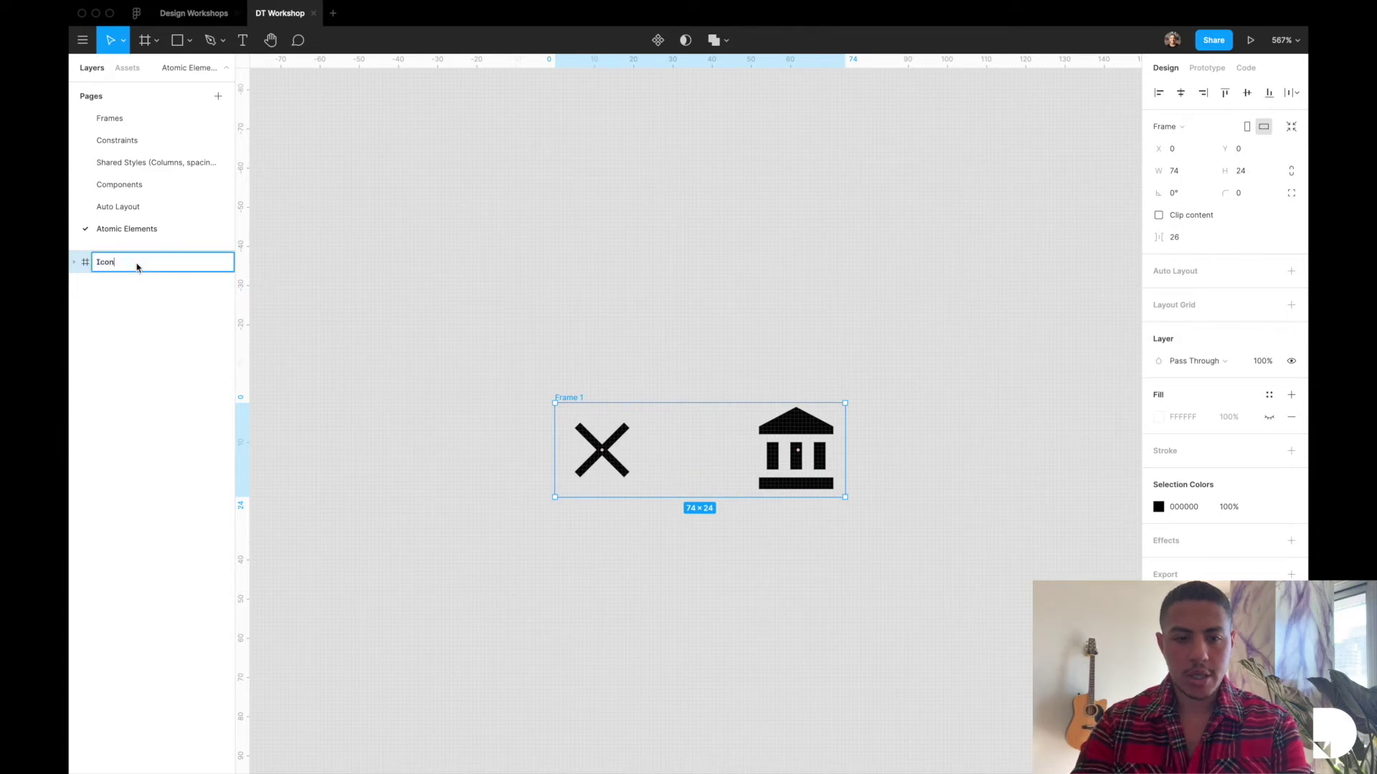
pyautogui.press('Return')
# Step: Expand and collapse the Icons group in the local components list to verify it
pyautogui.click(127, 69)
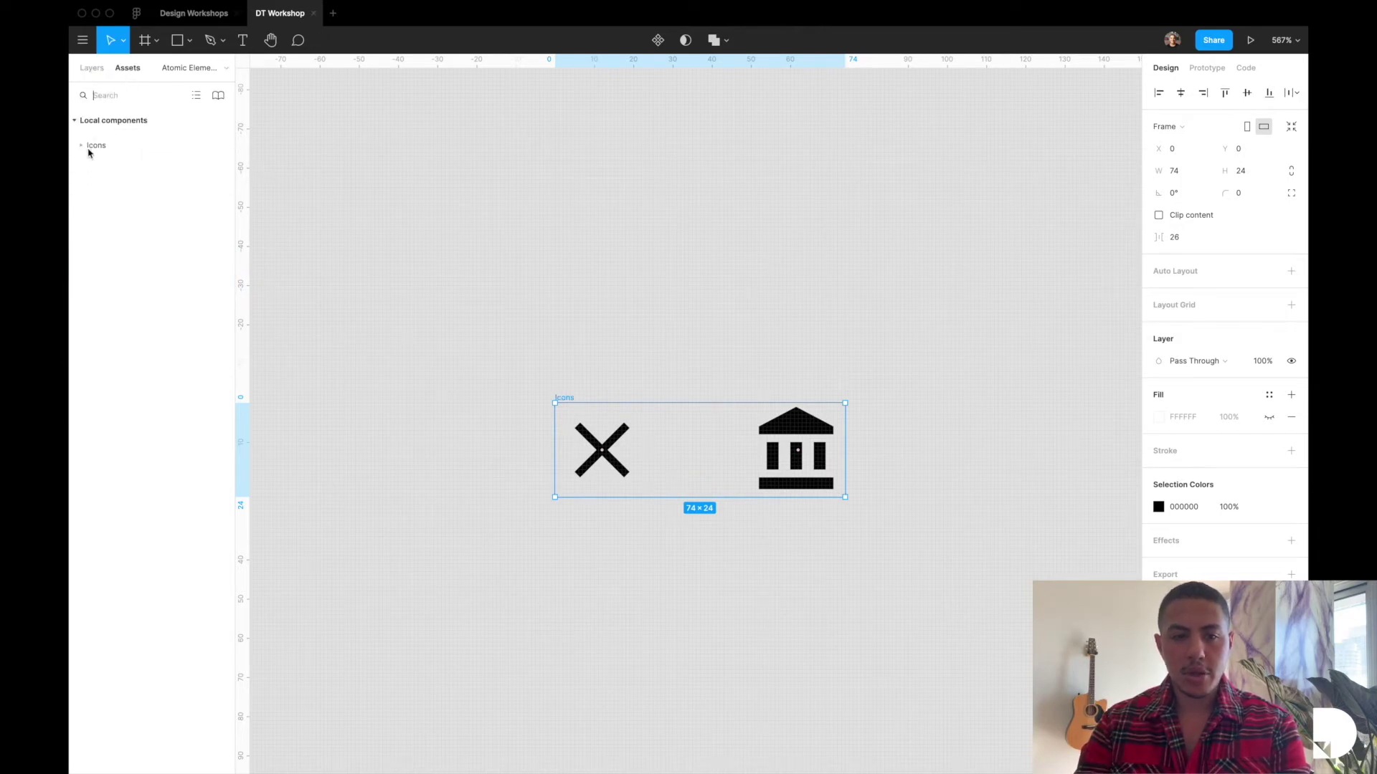
pyautogui.click(86, 145)
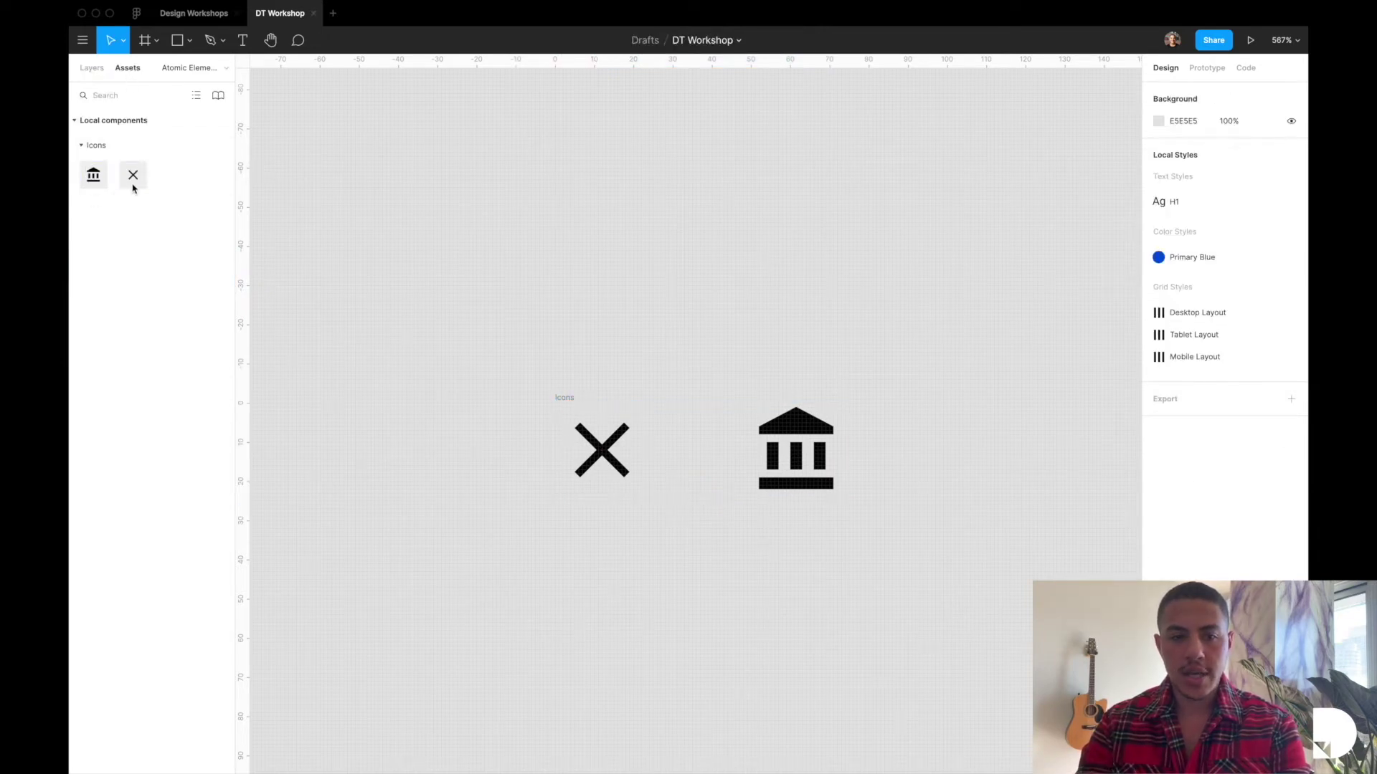
pyautogui.click(99, 152)
pyautogui.click(100, 149)
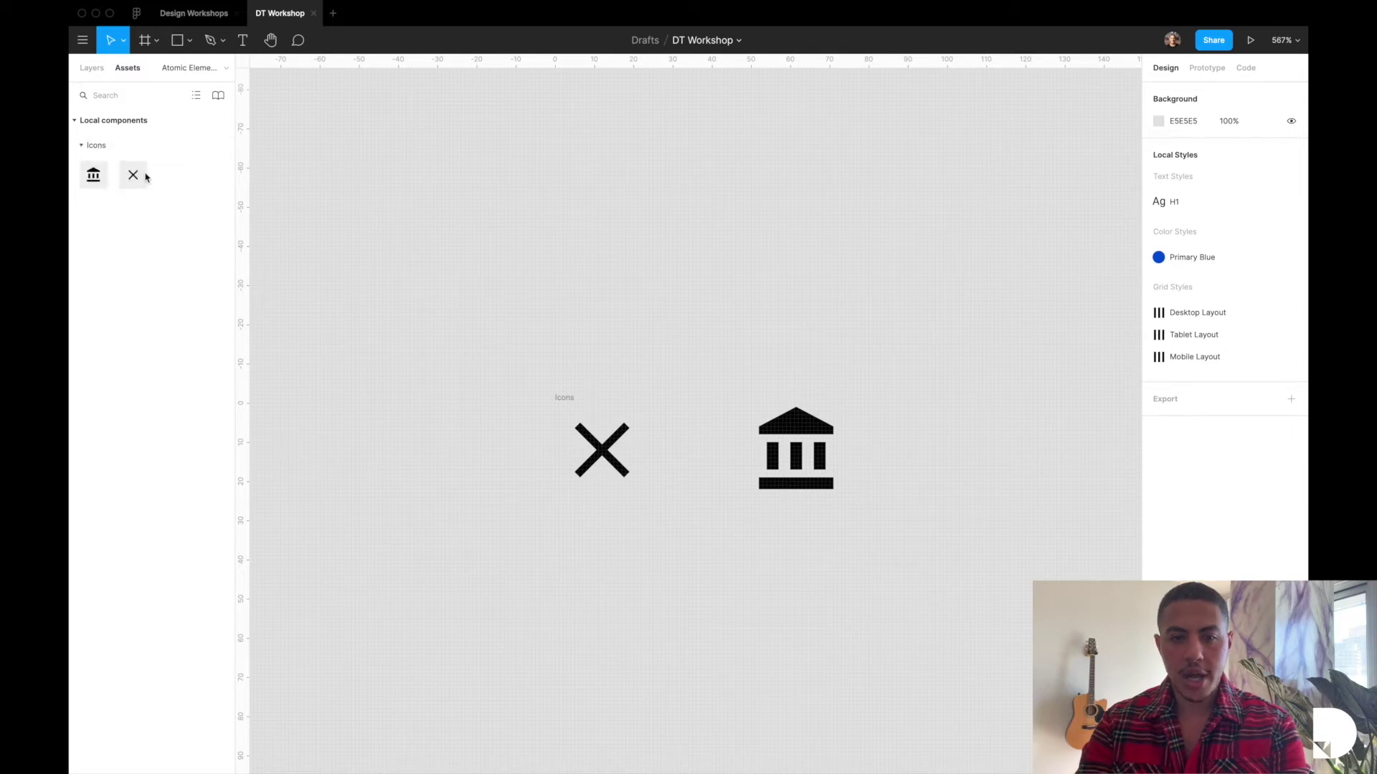
pyautogui.click(103, 147)
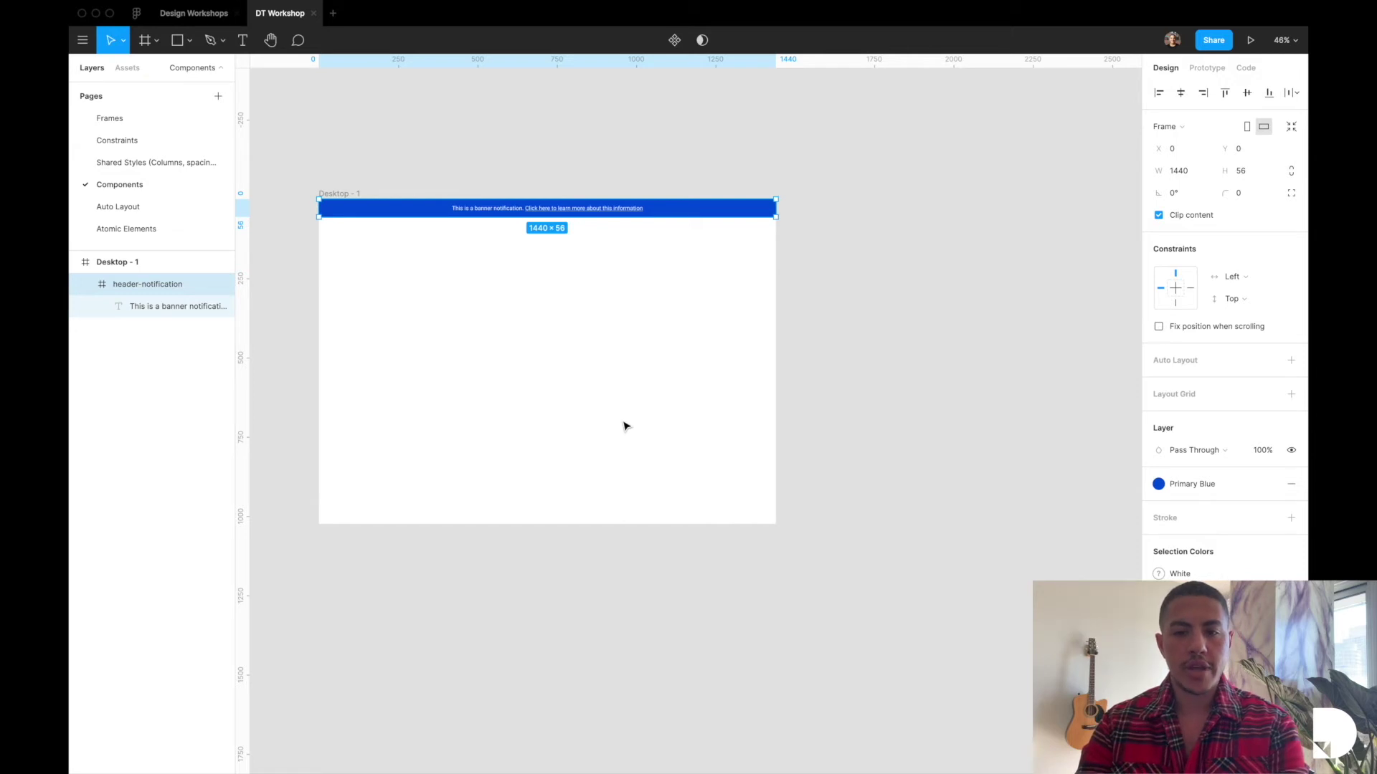
# Step: Drag an mdi_close instance from the Icons assets onto the blue banner
pyautogui.scroll(5, 623, 425)
pyautogui.doubleClick(528, 274)
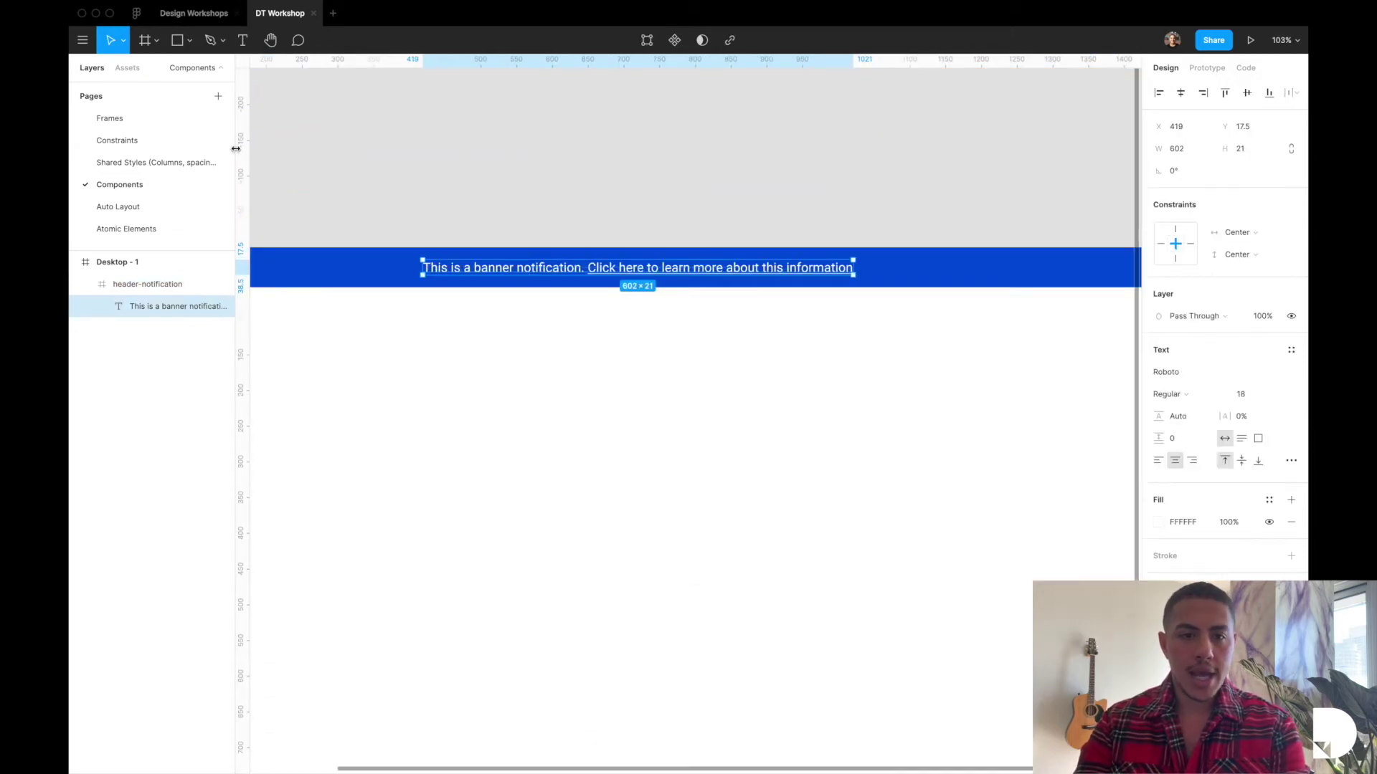
pyautogui.click(129, 69)
pyautogui.click(86, 146)
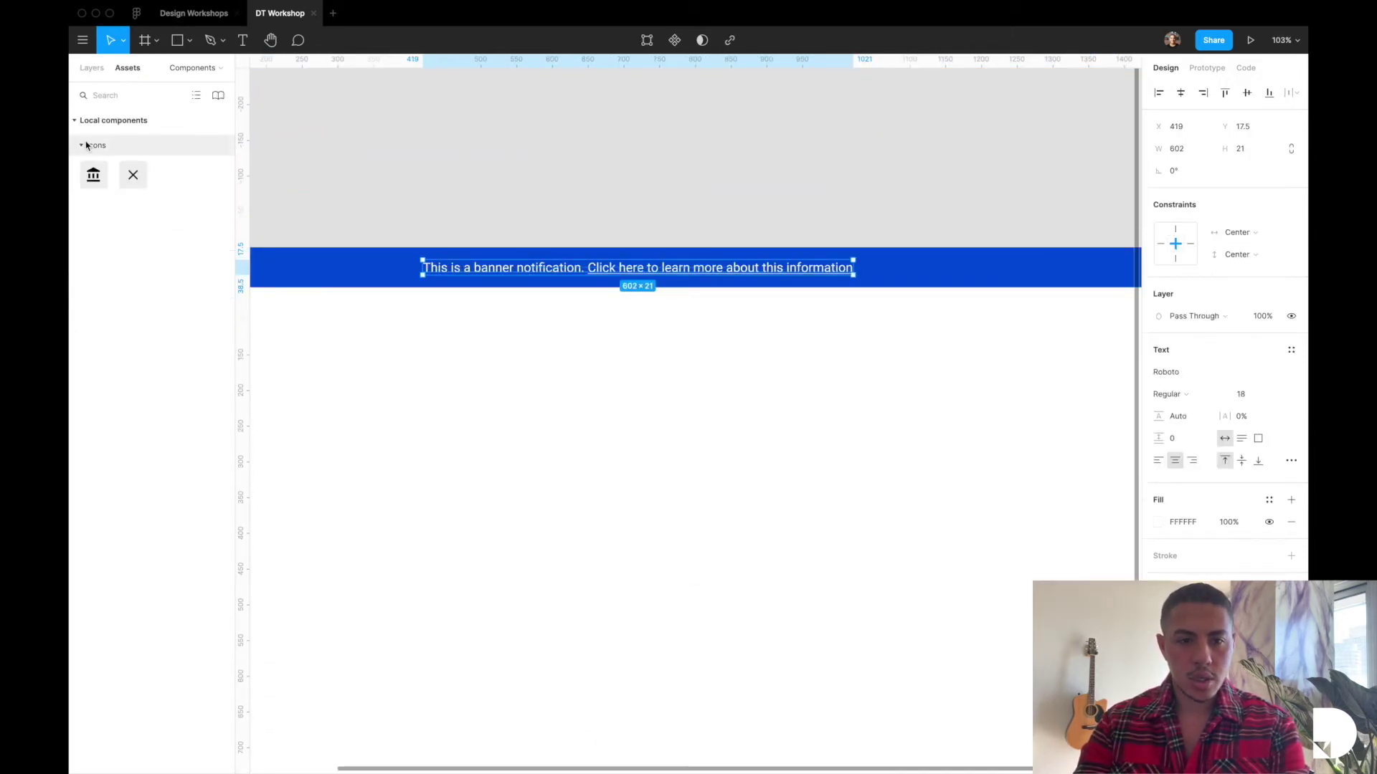
pyautogui.press('Escape')
pyautogui.moveTo(132, 175); pyautogui.dragTo(860, 269)
# Step: Vertically centre the close icon in the banner and nudge it just right of the text
pyautogui.click(780, 274)
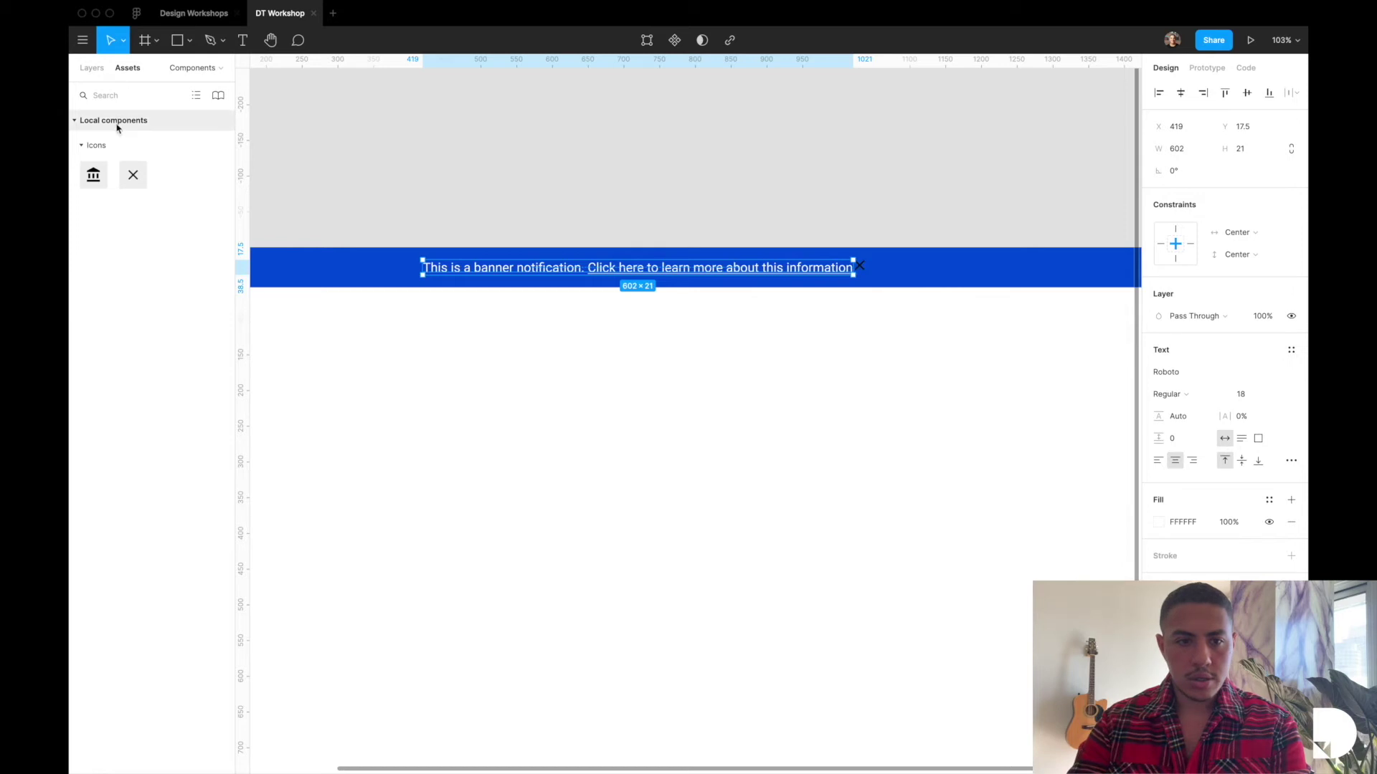
pyautogui.click(85, 69)
pyautogui.click(143, 307)
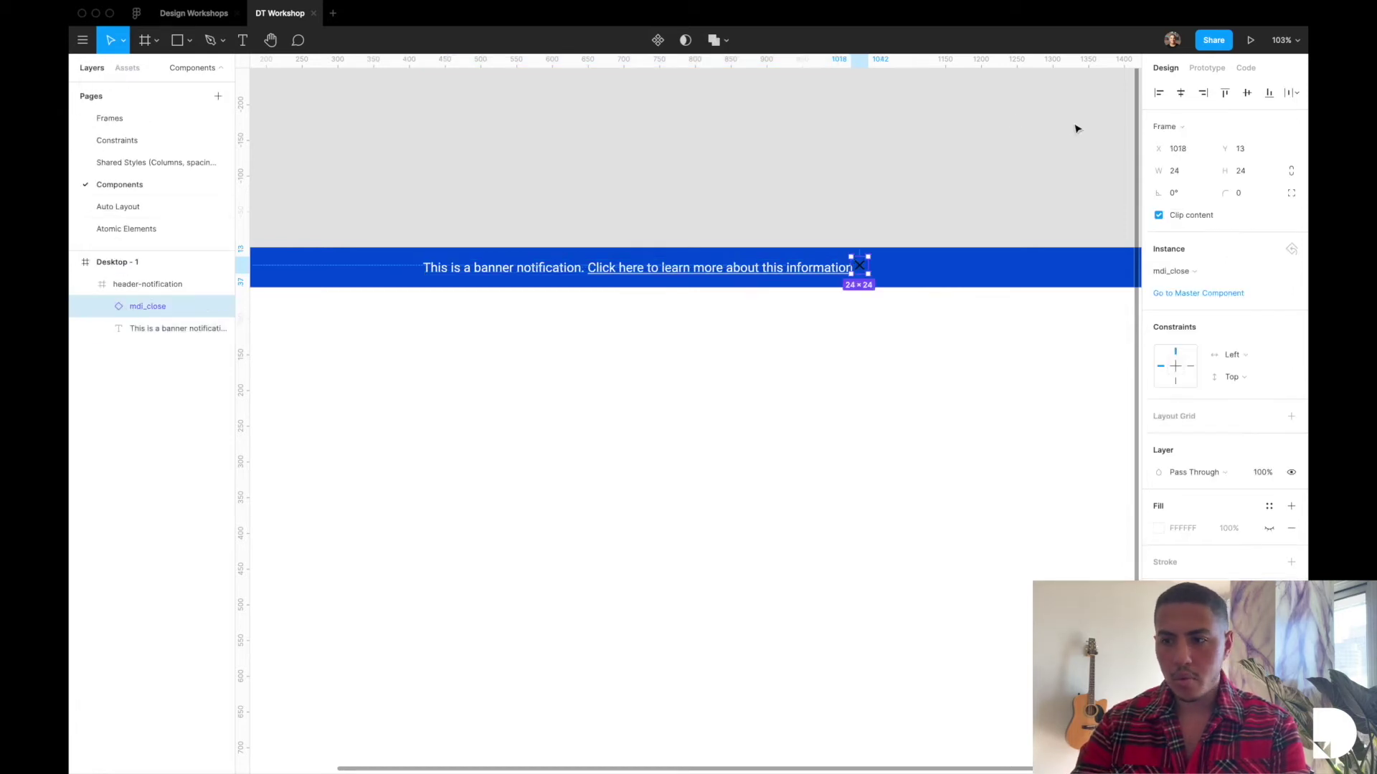
pyautogui.click(1247, 92)
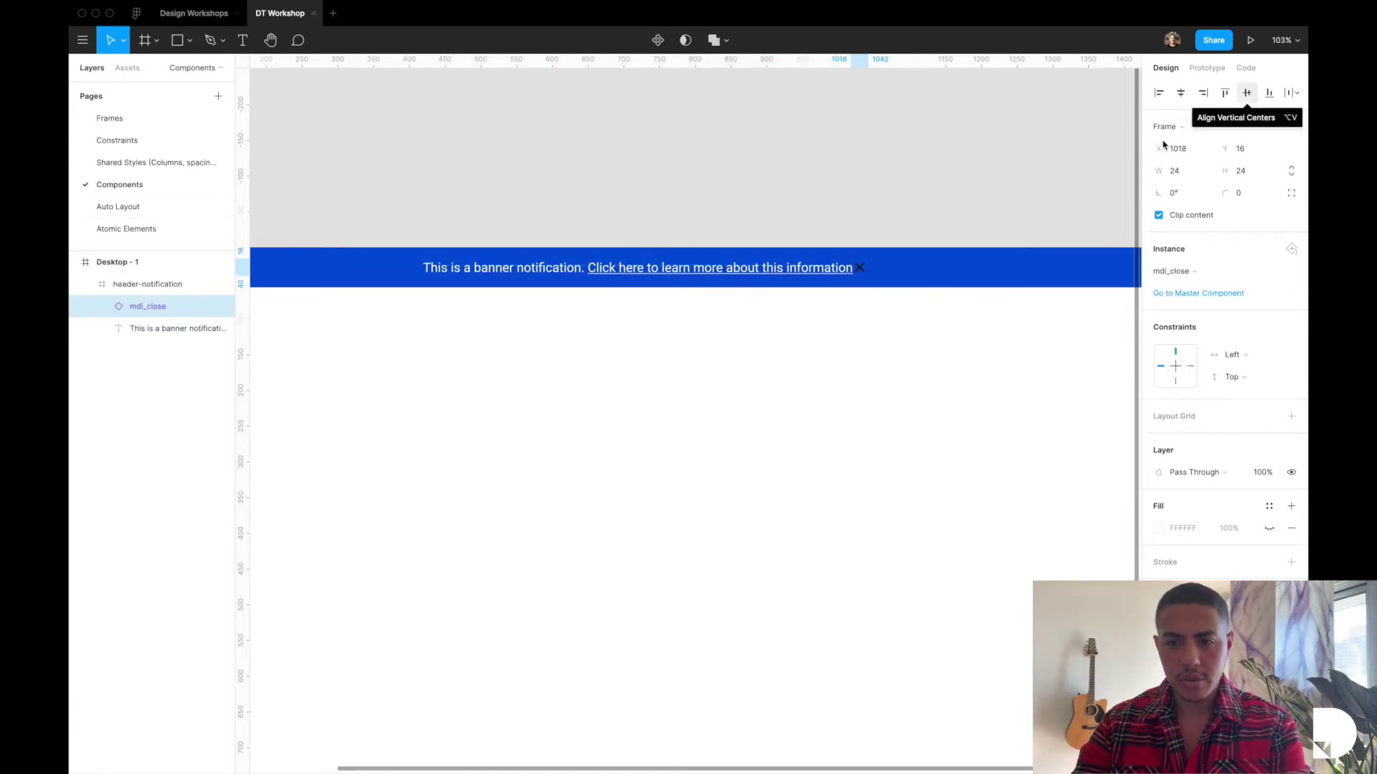
pyautogui.hotkey('shift', 'Right')
pyautogui.hotkey('shift', 'Right')
pyautogui.hotkey('shift', 'Right')
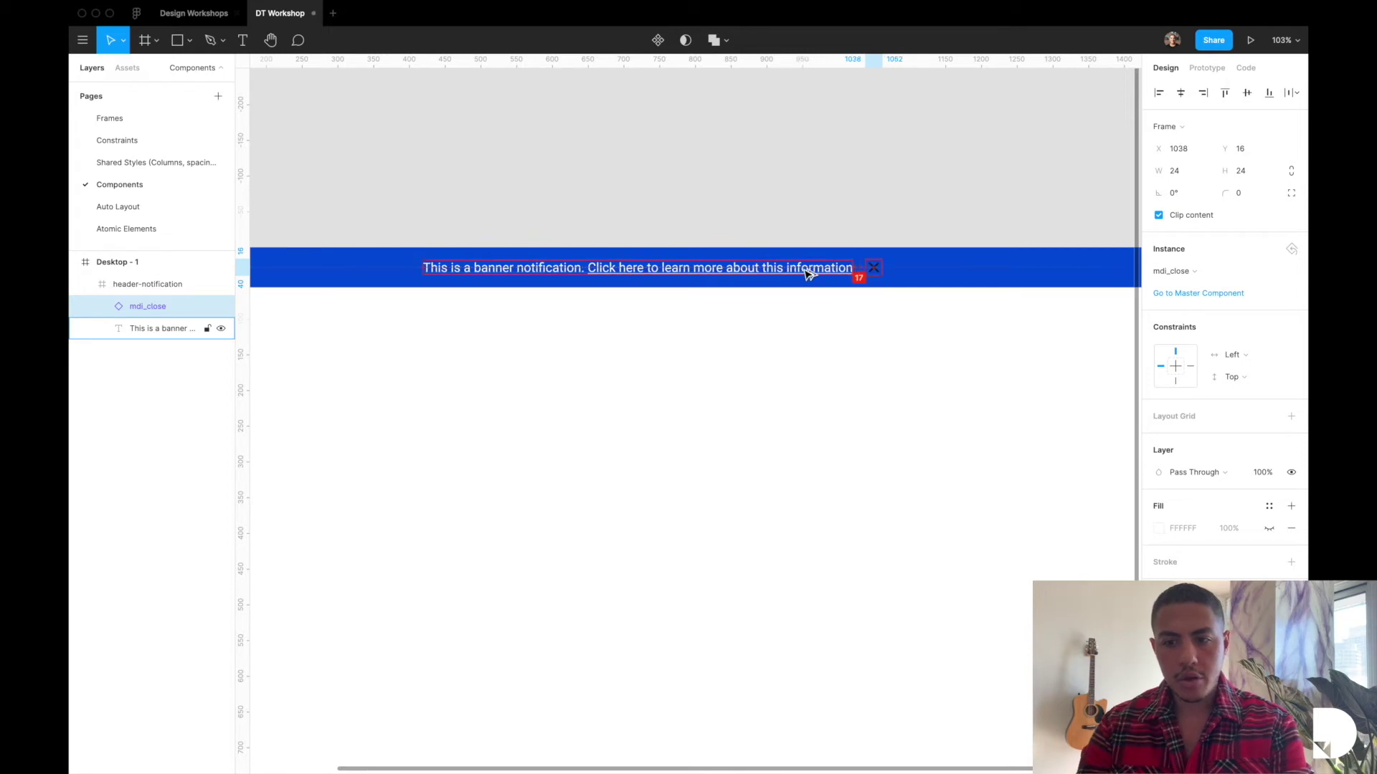
pyautogui.press('Right')
pyautogui.press('Right')
pyautogui.press('Right')
pyautogui.press('Right')
pyautogui.press('Right')
pyautogui.press('Right')
pyautogui.press('Right')
pyautogui.press('Right')
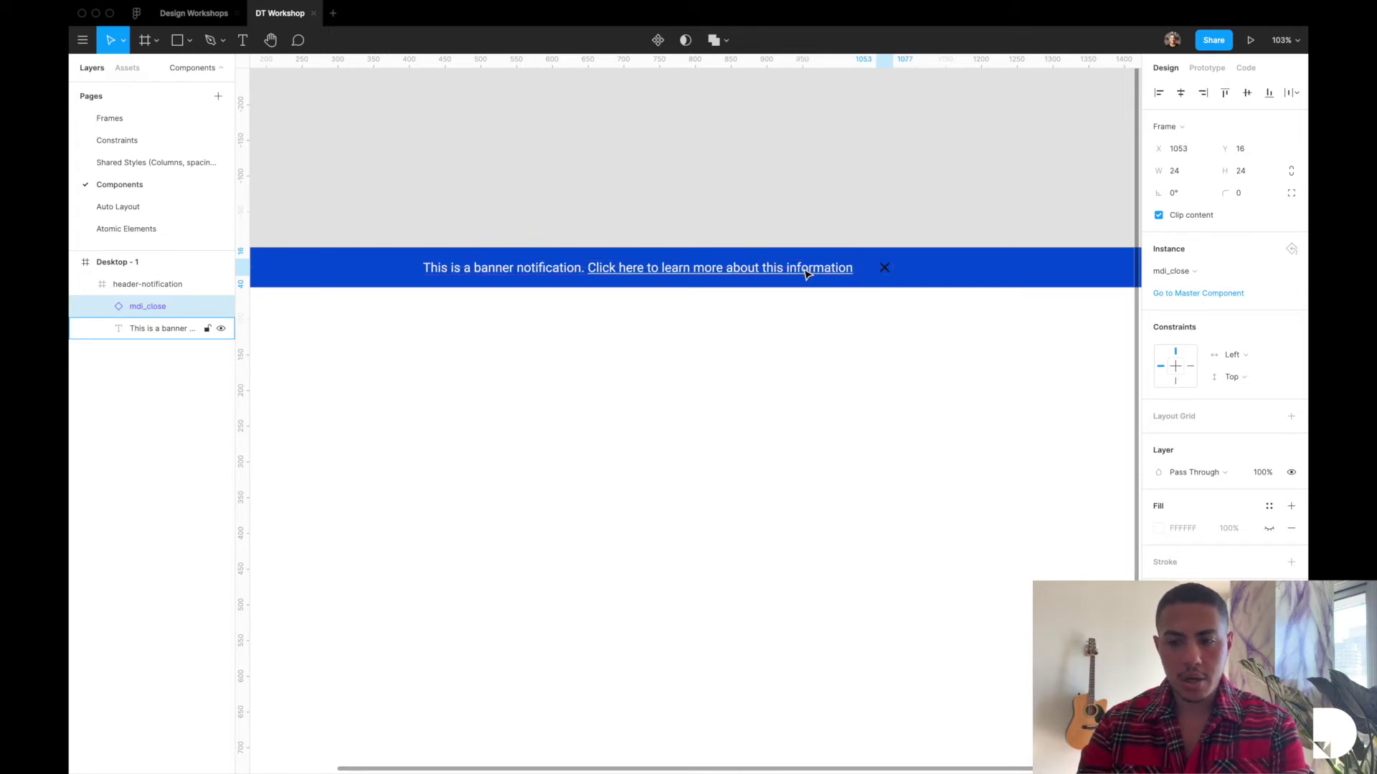
# Step: Group the banner text and close icon into a frame named notification-content
pyautogui.click(127, 335)
pyautogui.keyDown('shift'); pyautogui.click(131, 318); pyautogui.keyUp('shift')
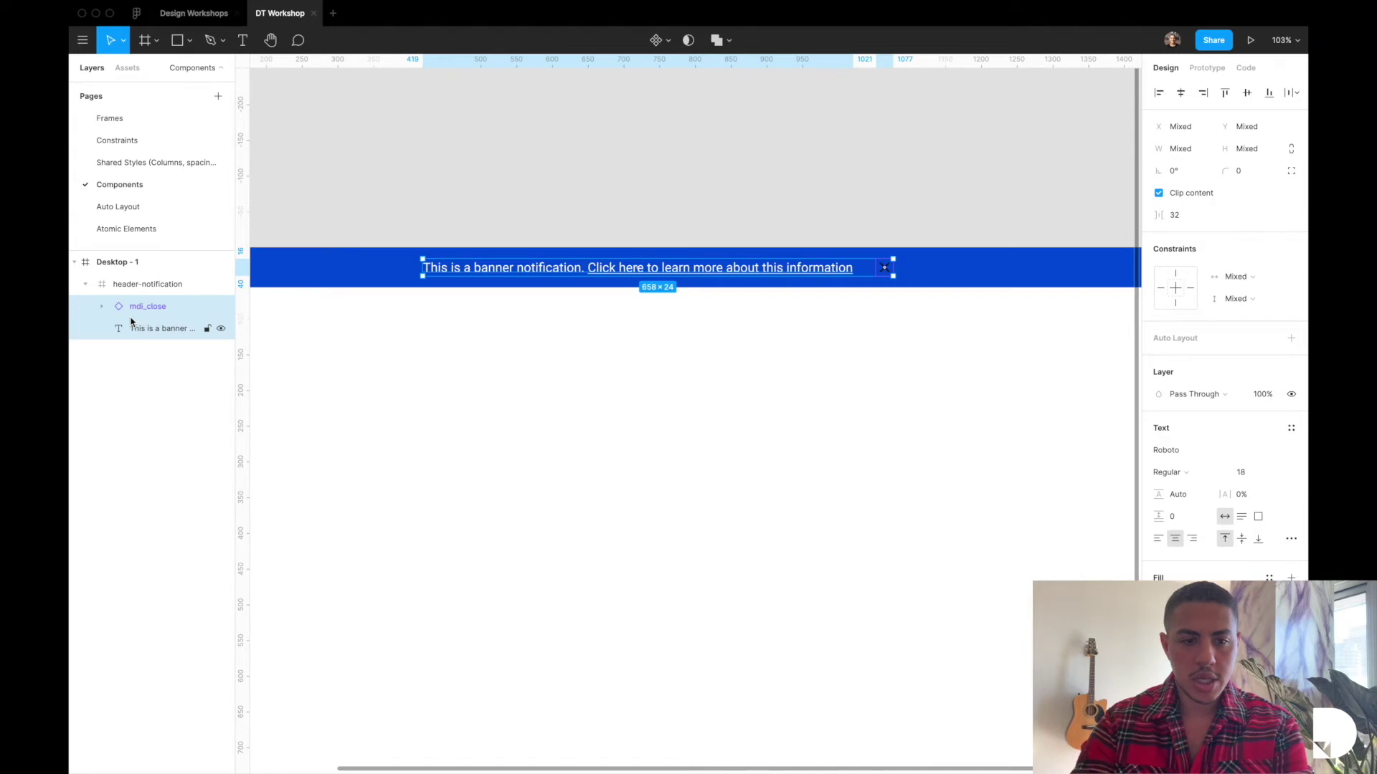
pyautogui.hotkey('ctrl', 'alt', 'g')
pyautogui.doubleClick(185, 309)
pyautogui.write('no')
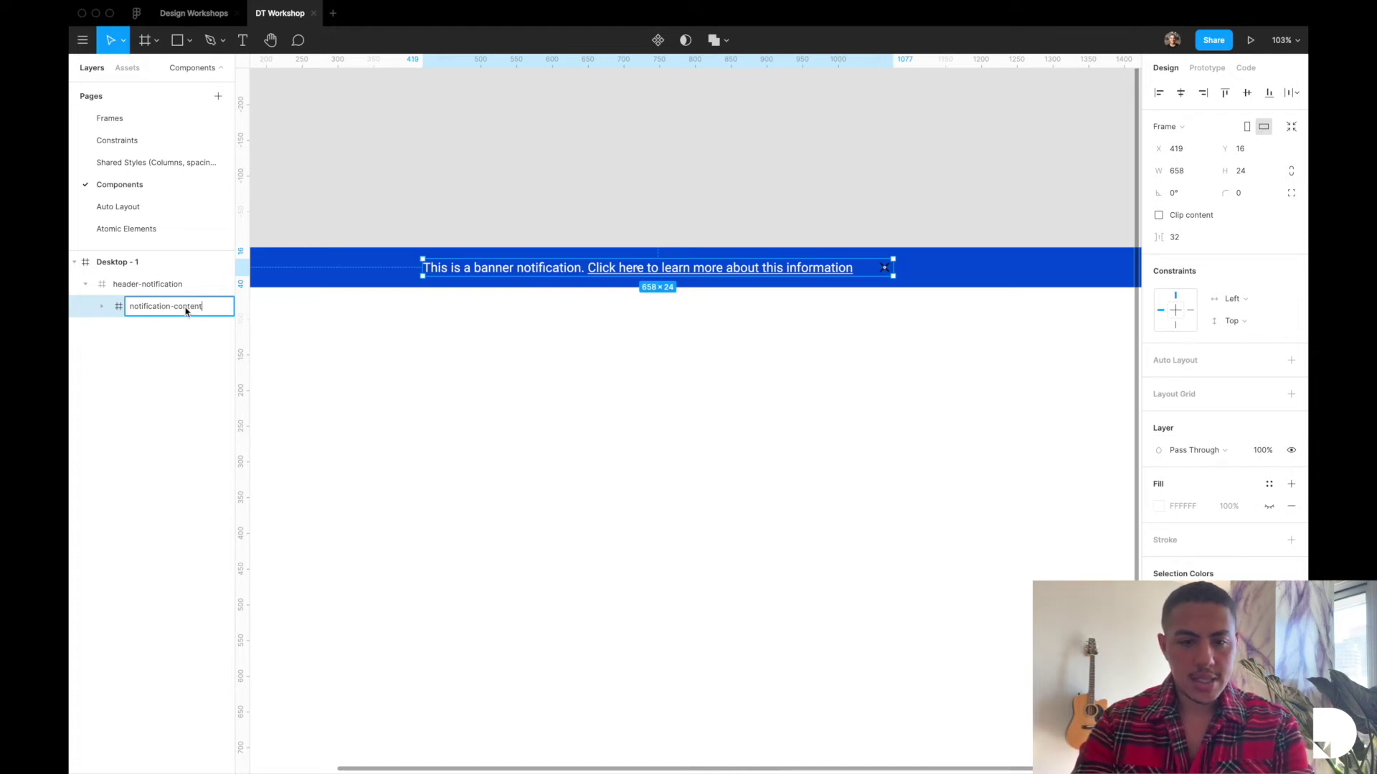
pyautogui.write('tification-content')
pyautogui.press('Return')
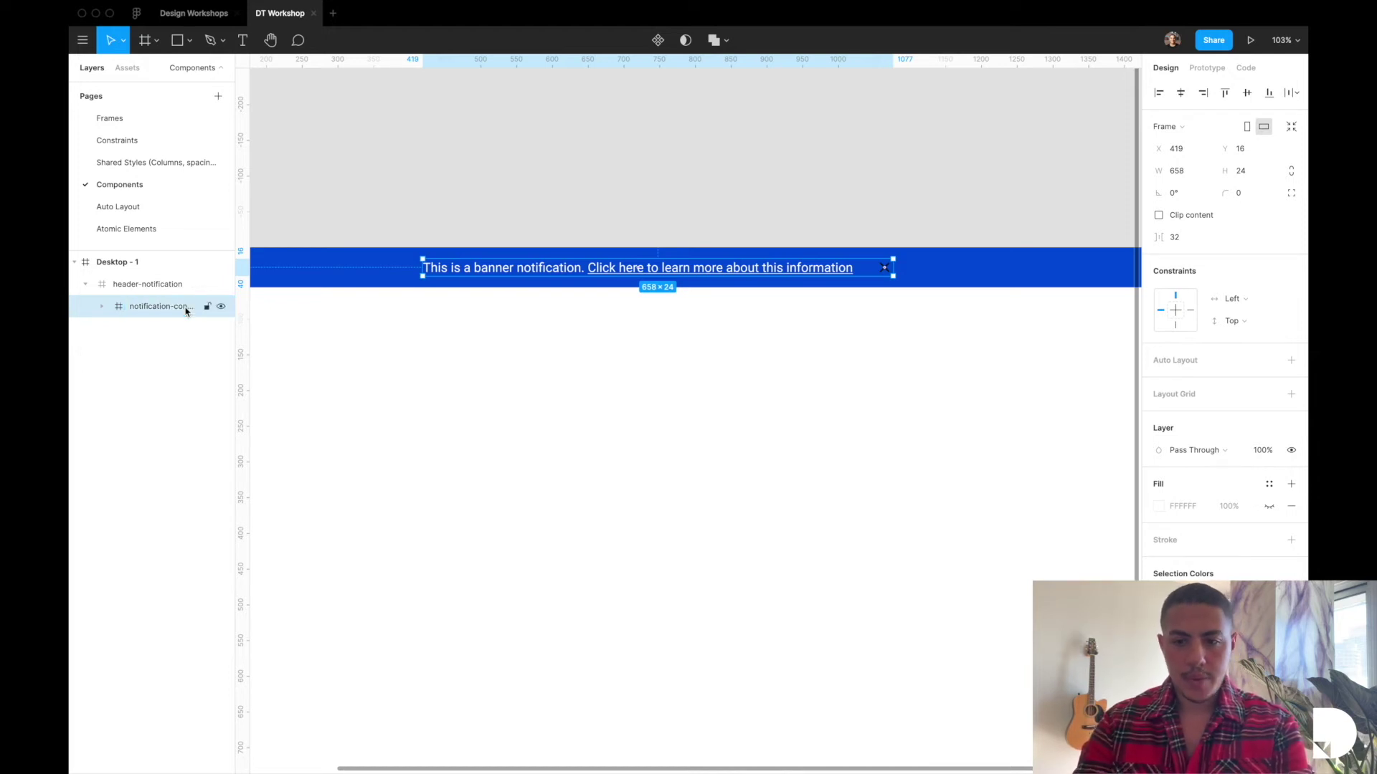
# Step: Centre notification-content horizontally in the banner and measure the text-to-icon gap
pyautogui.click(1181, 99)
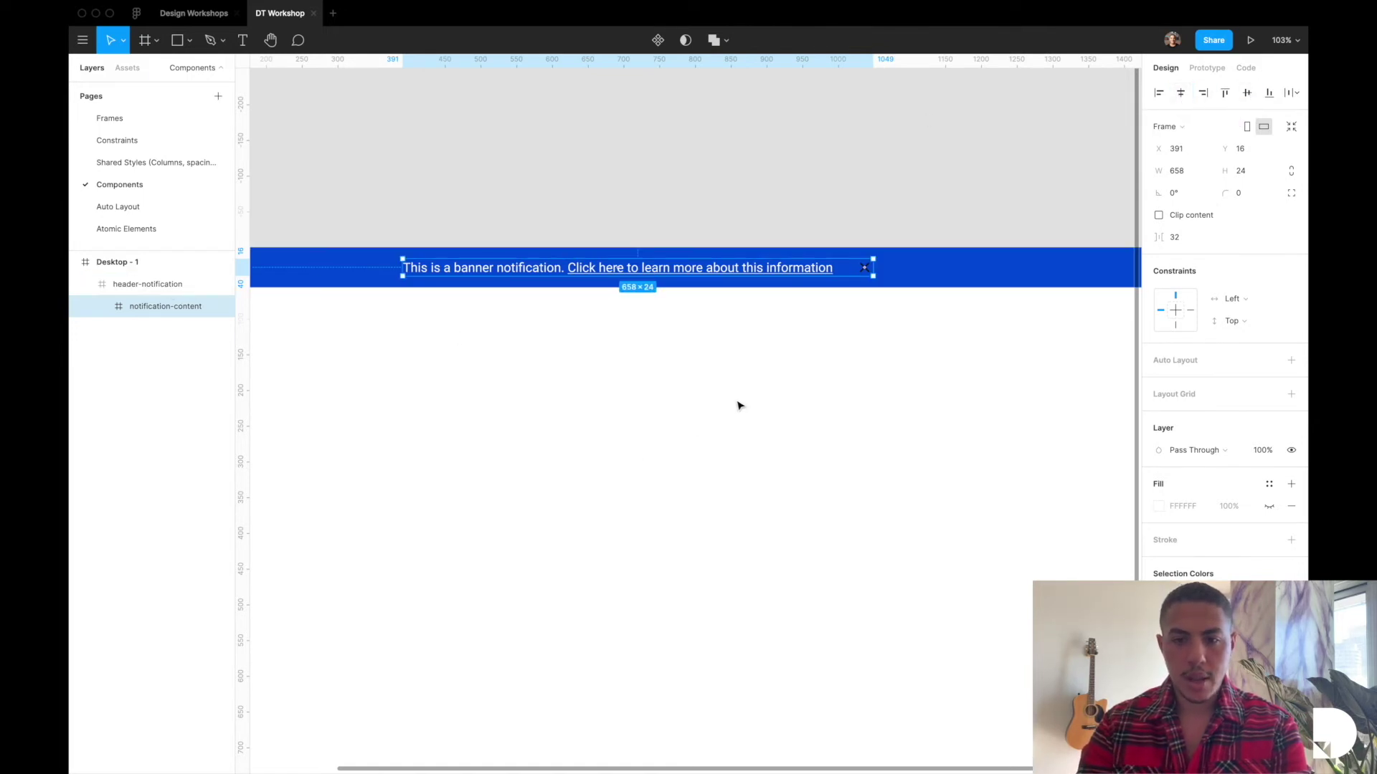
pyautogui.click(825, 268)
pyautogui.press('alt')
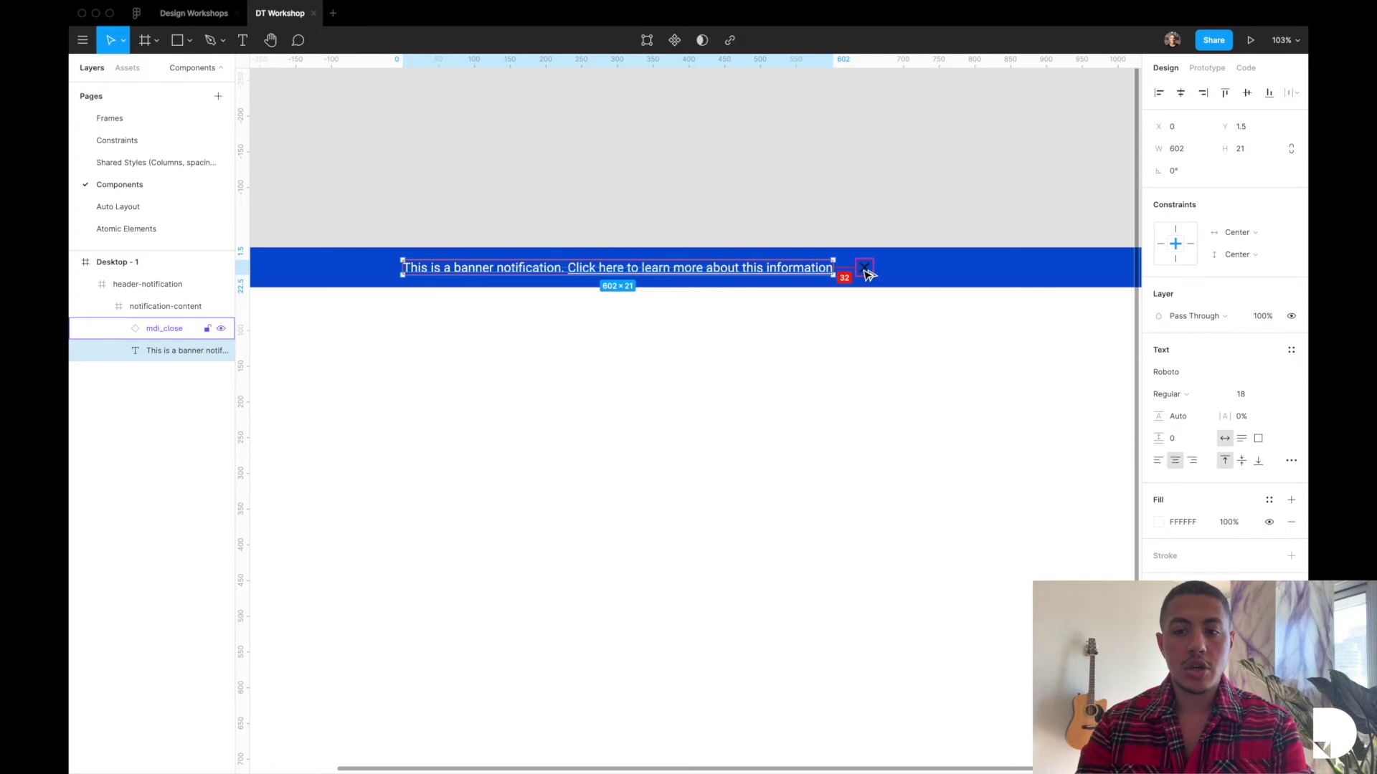
pyautogui.click(135, 305)
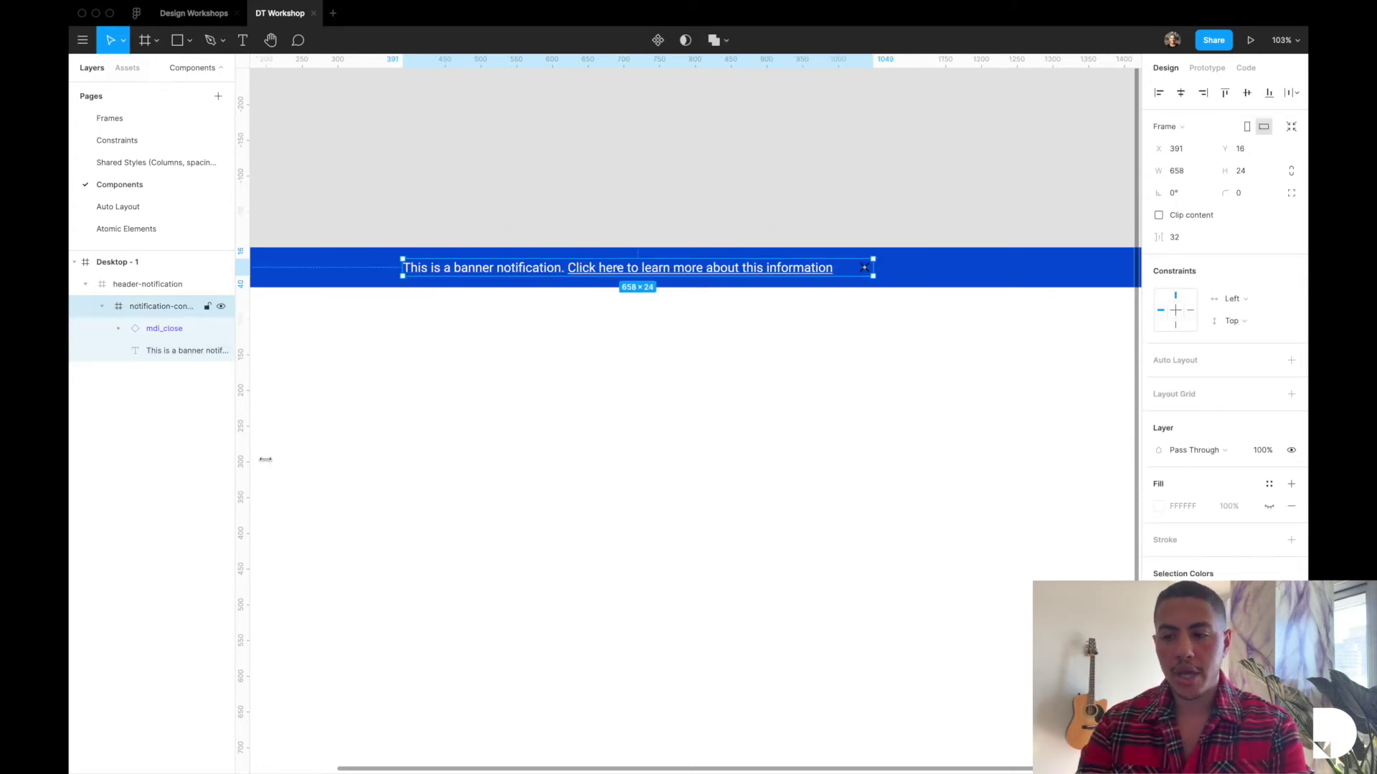
# Step: Add horizontal auto layout with 32 item spacing to the notification-content frame
pyautogui.click(1290, 361)
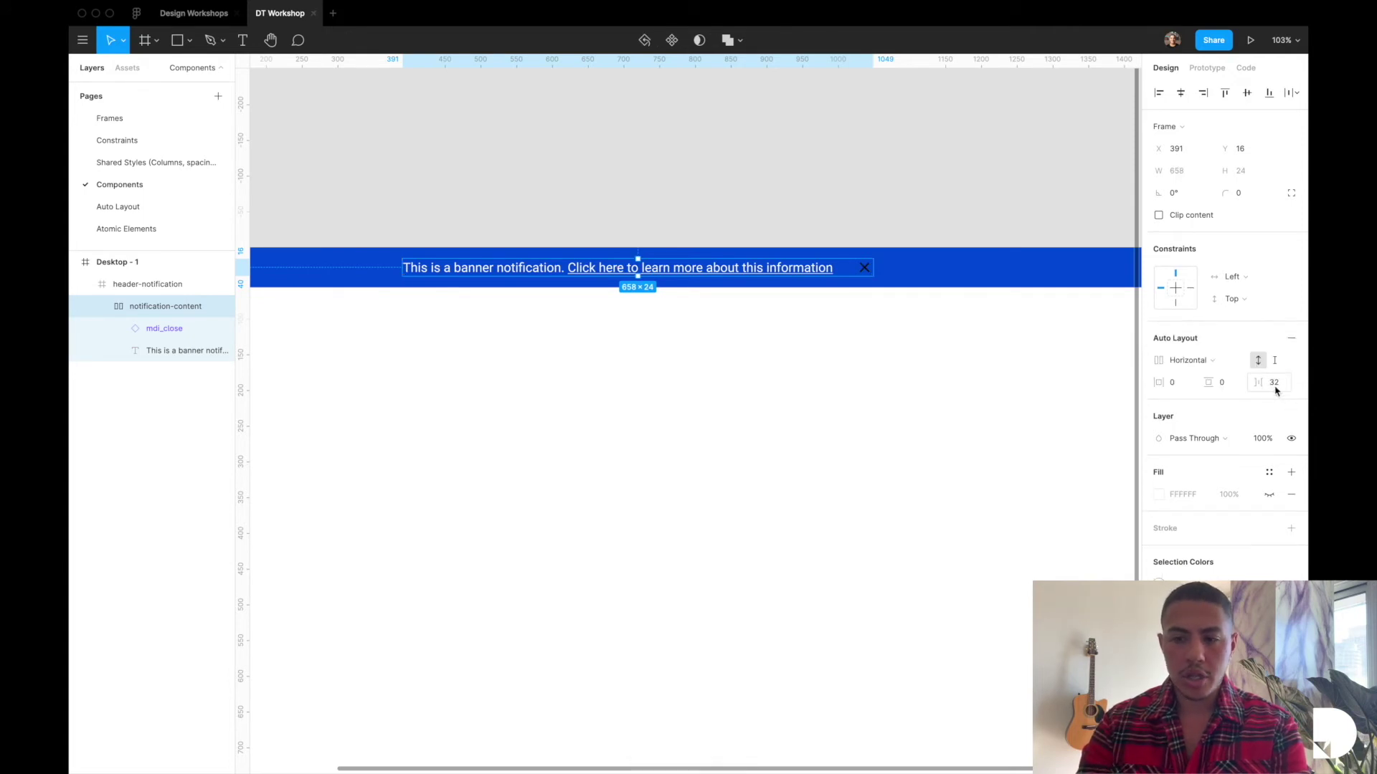
pyautogui.click(797, 272)
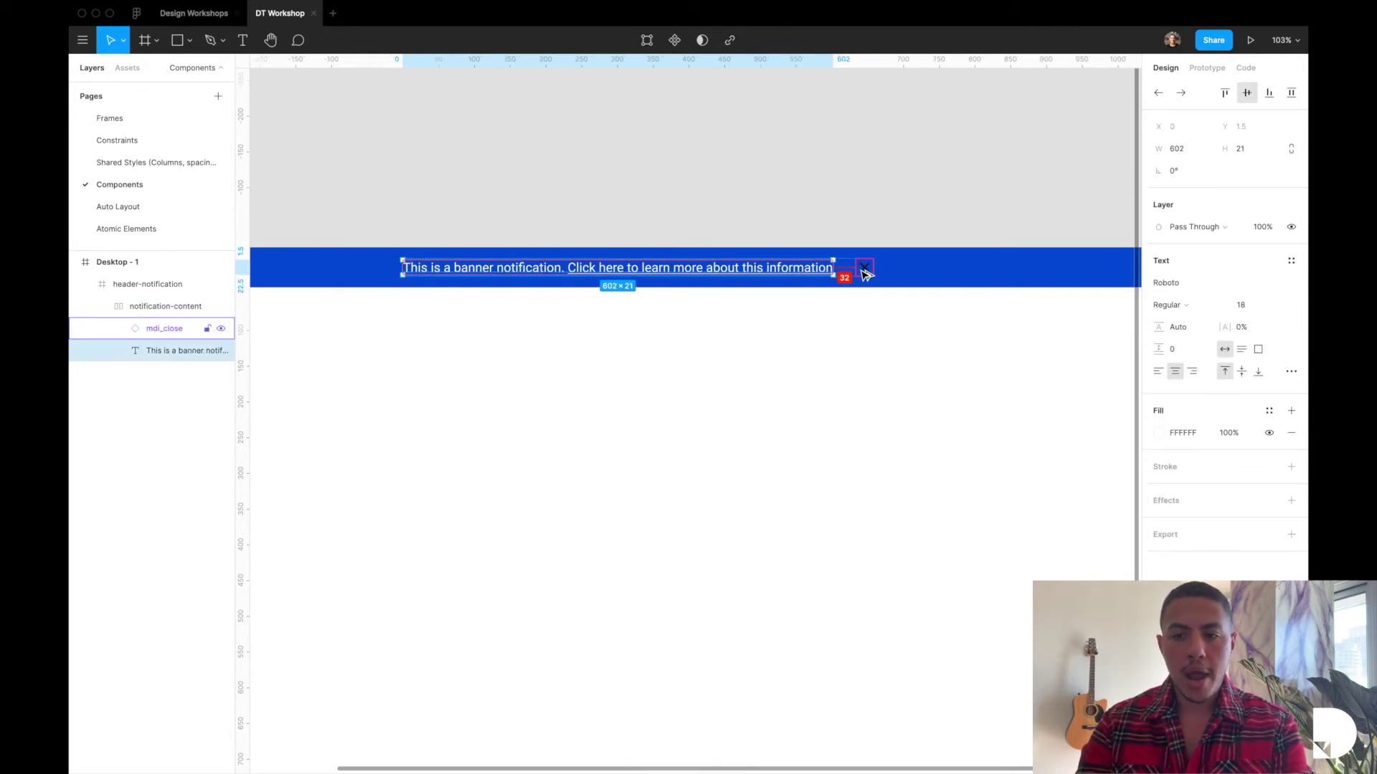
pyautogui.click(154, 306)
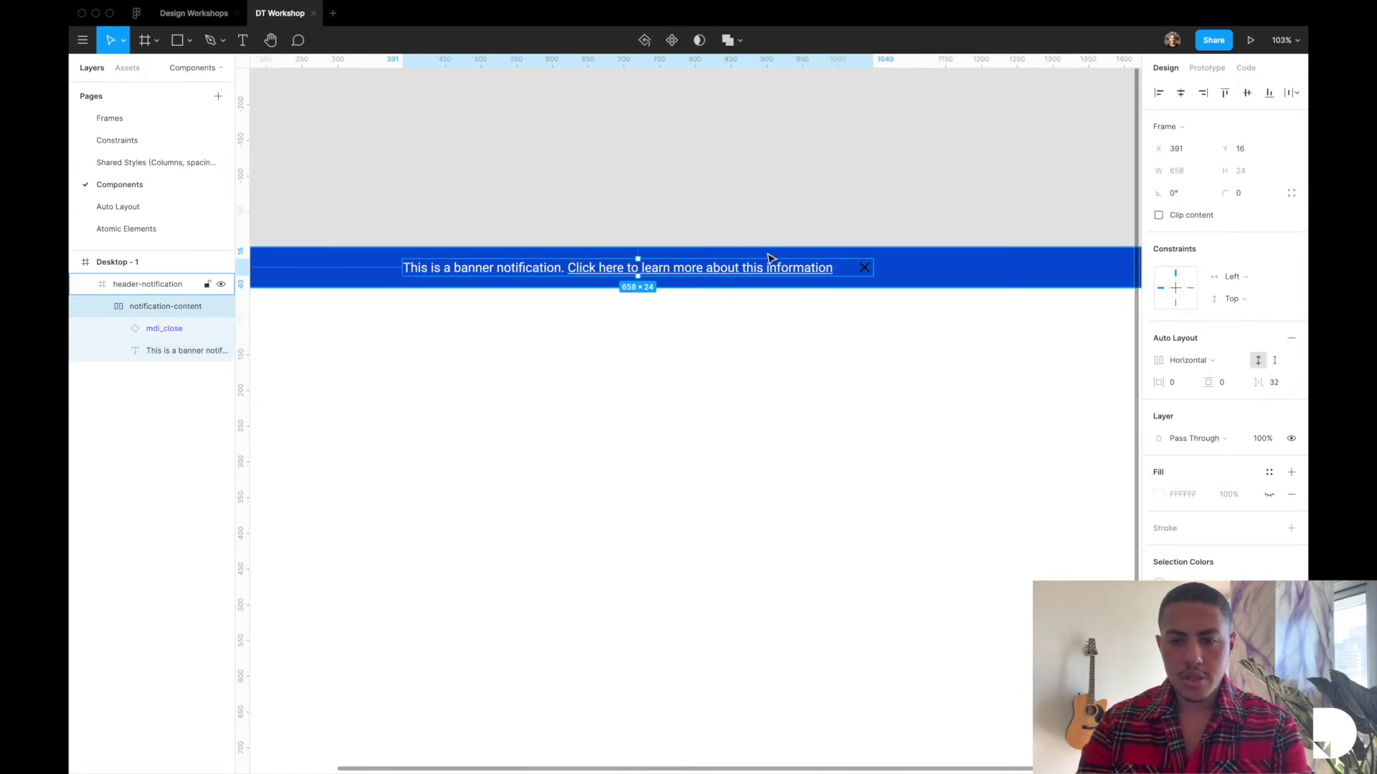
pyautogui.click(817, 269)
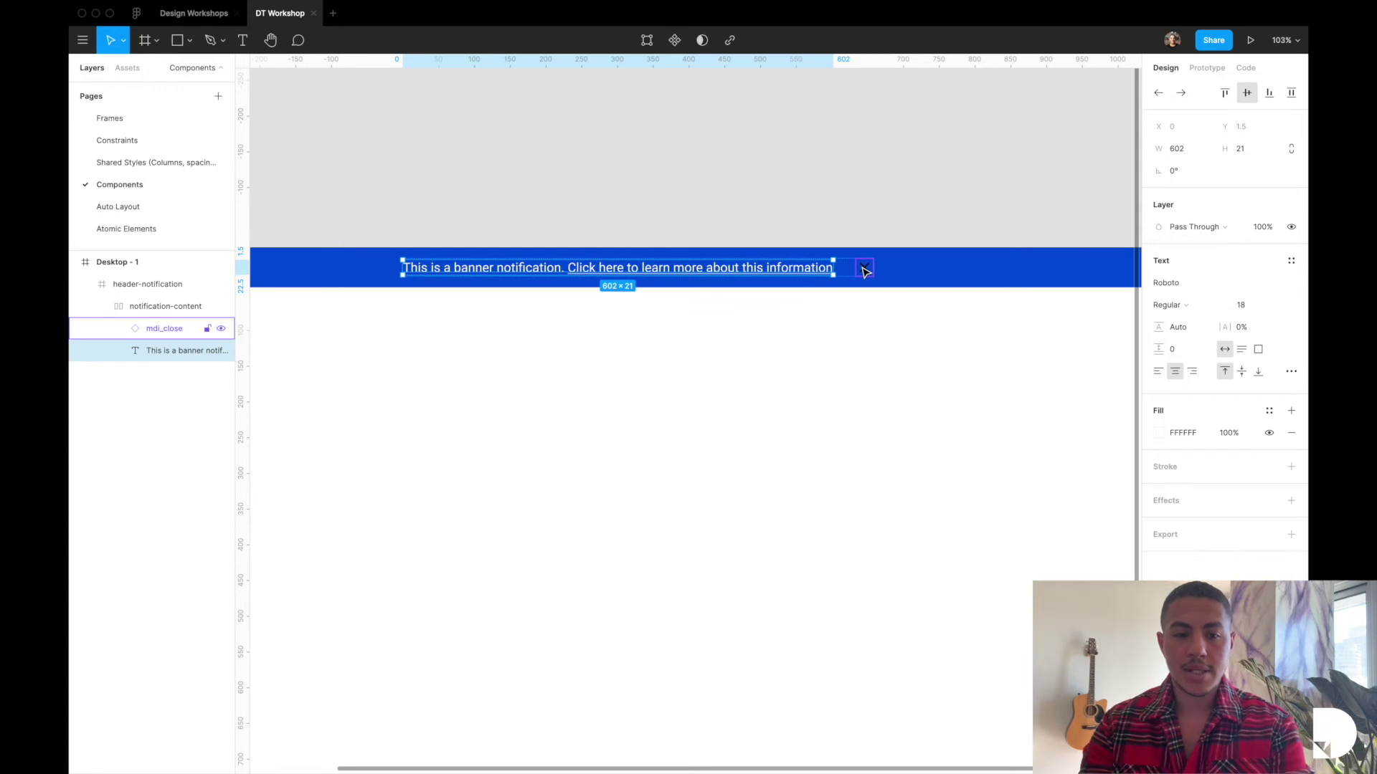
pyautogui.press('Escape')
# Step: Zoom out to the Desktop frame and check notification-content's 391 margins from each banner edge
pyautogui.click(147, 328)
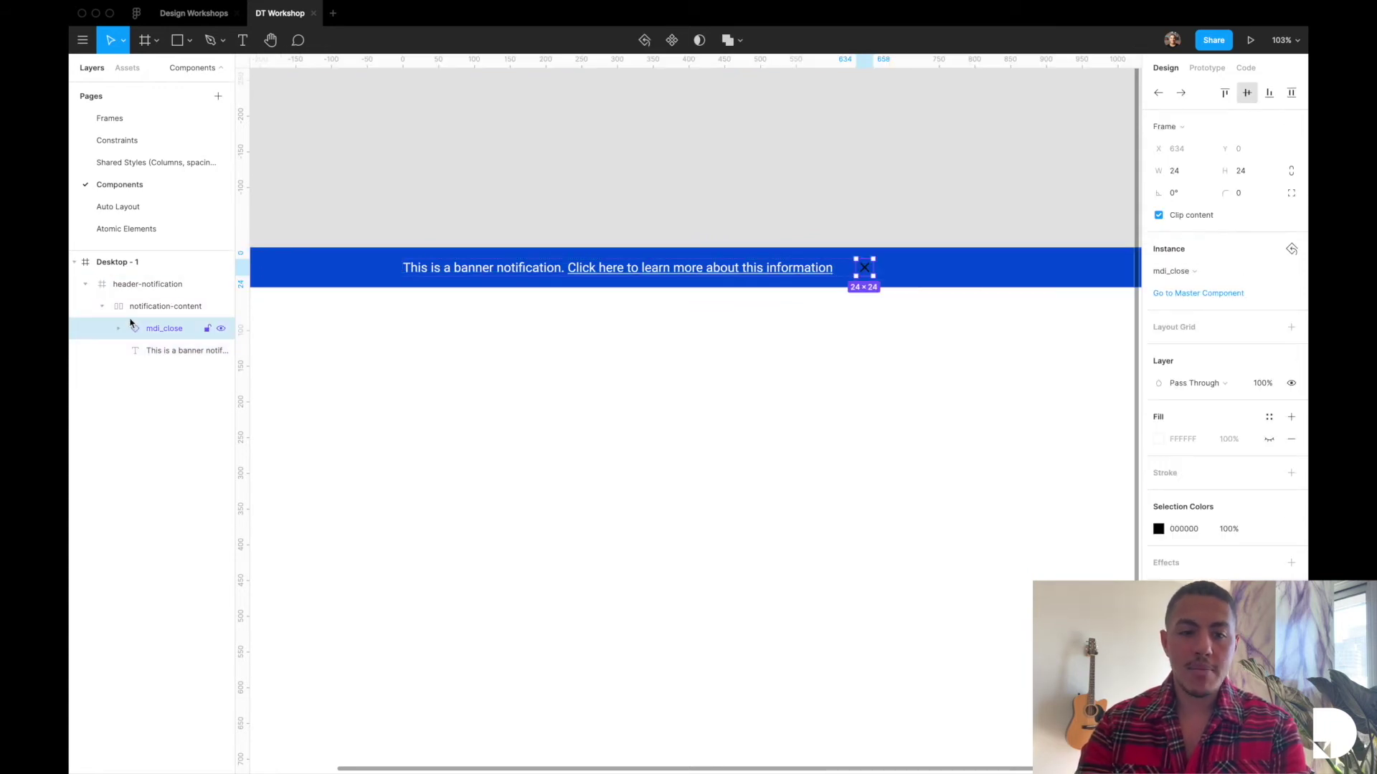
pyautogui.click(102, 308)
pyautogui.click(144, 310)
pyautogui.hotkey('shift', '1')
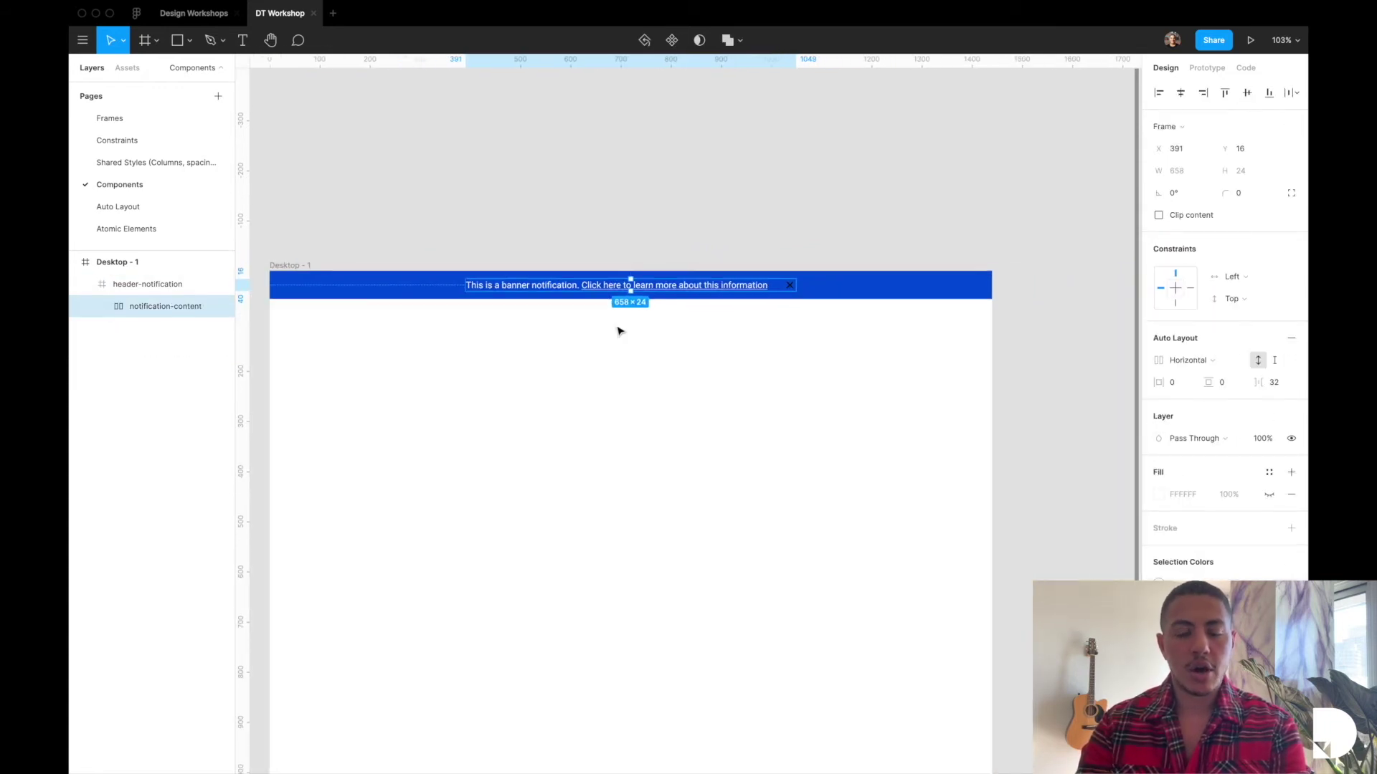
pyautogui.press('alt')
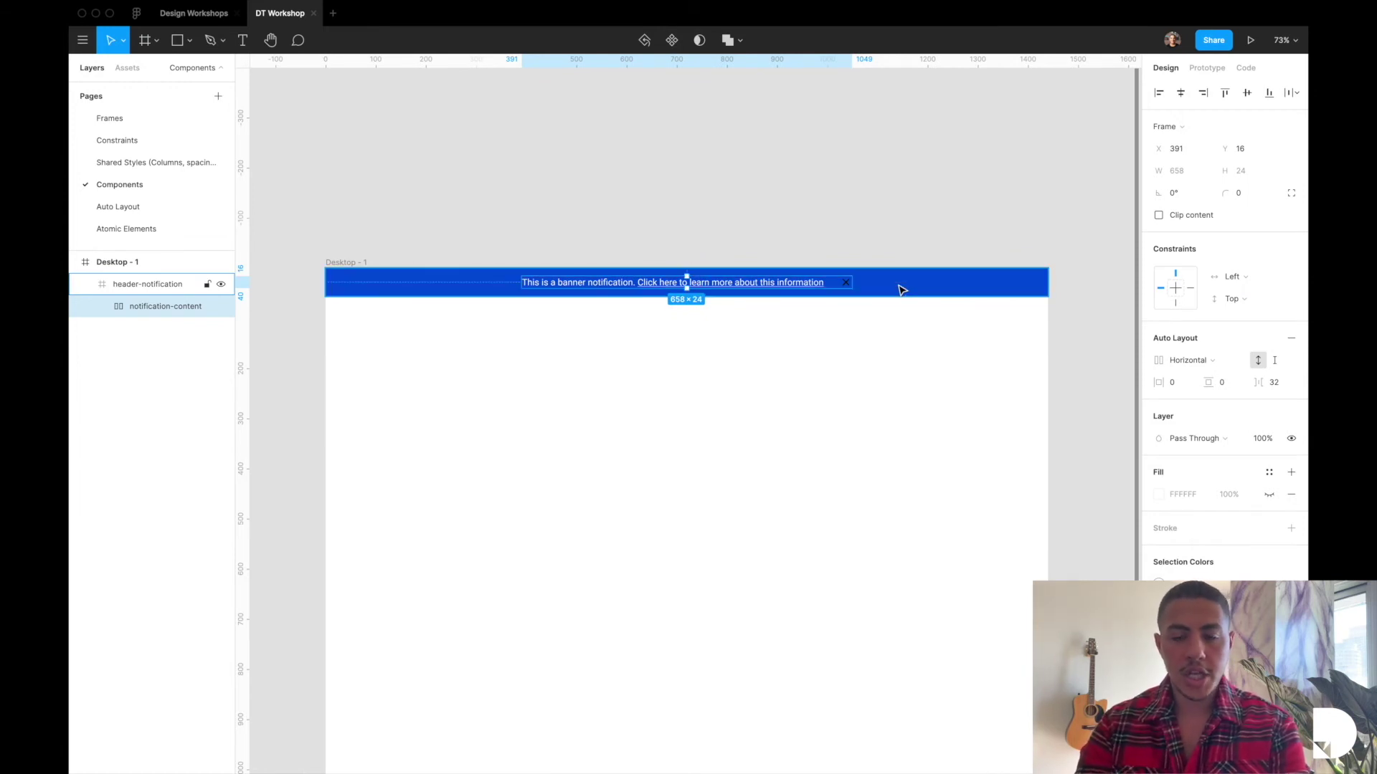
pyautogui.scroll(3, 902, 289)
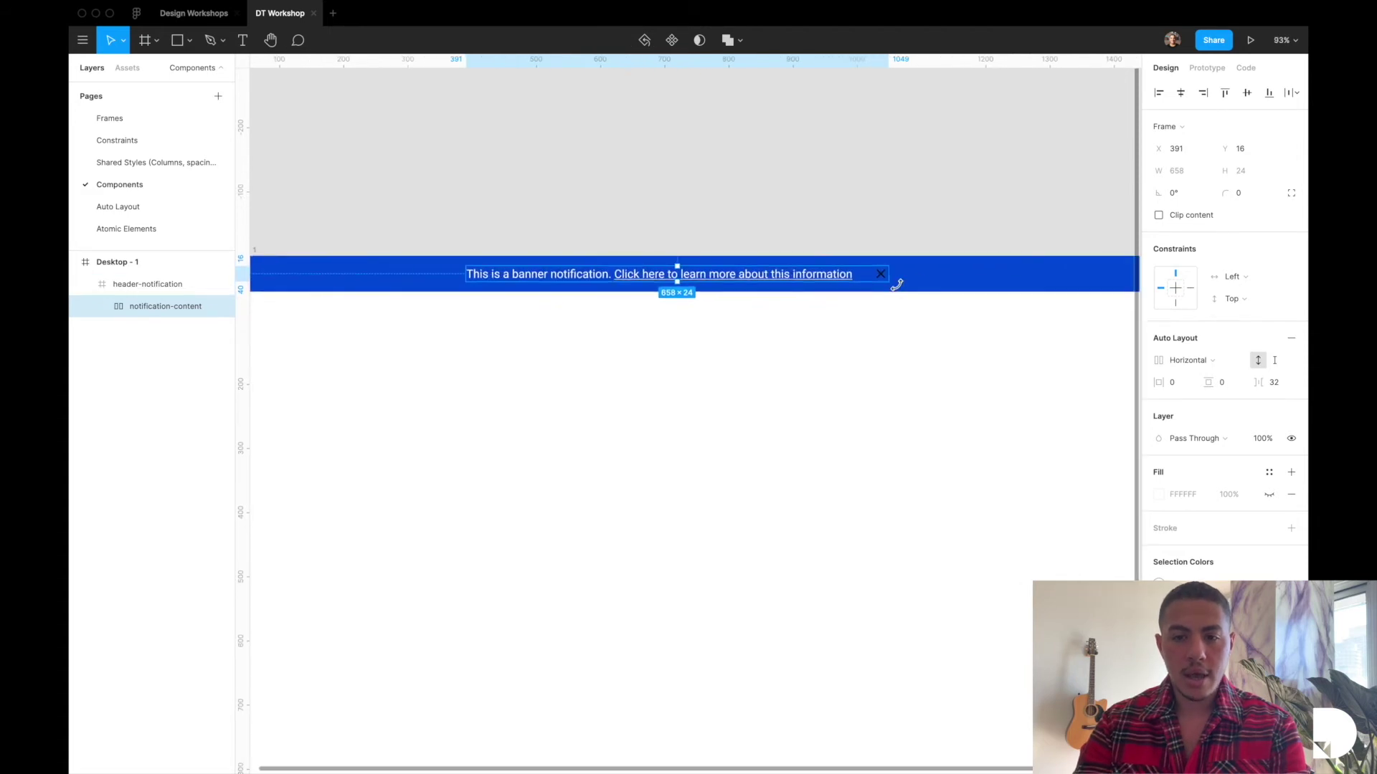
pyautogui.click(608, 273)
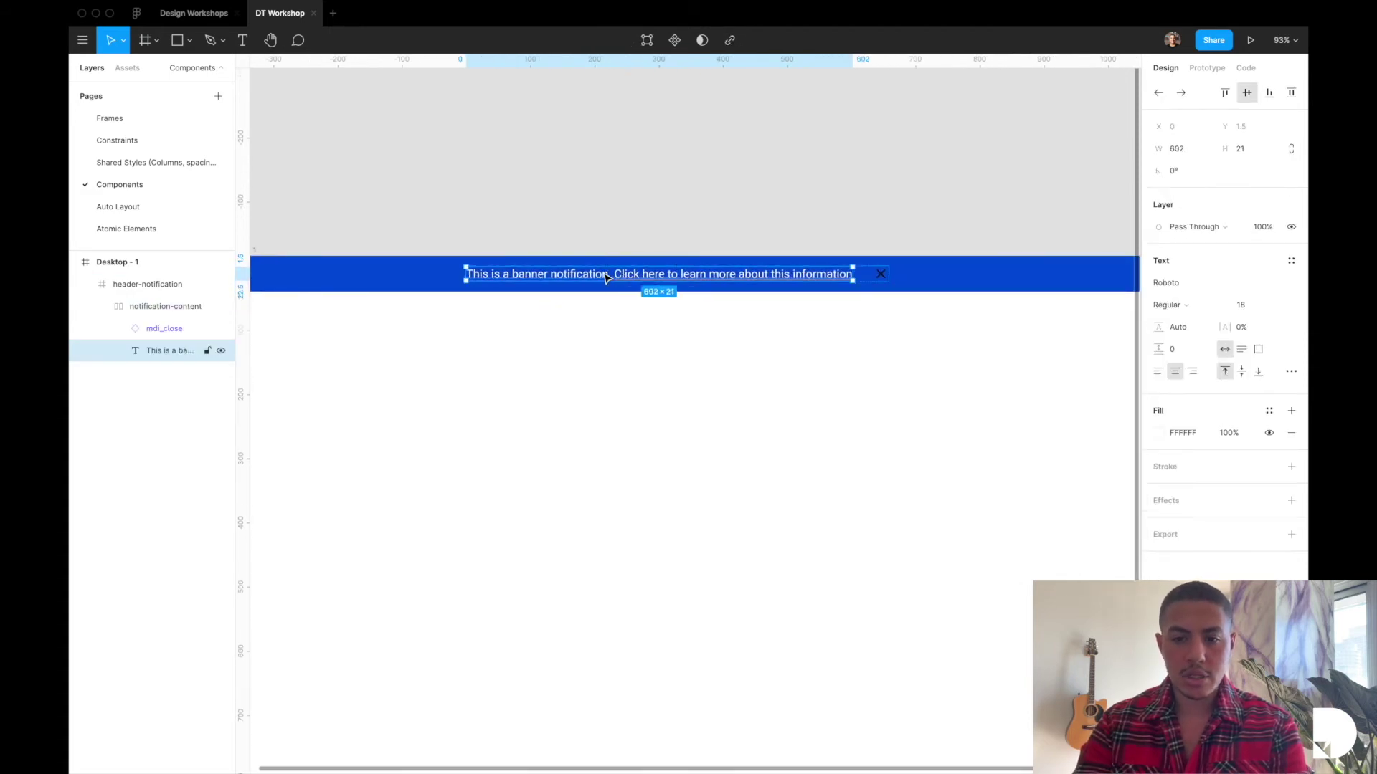
pyautogui.doubleClick(624, 274)
pyautogui.press('Escape')
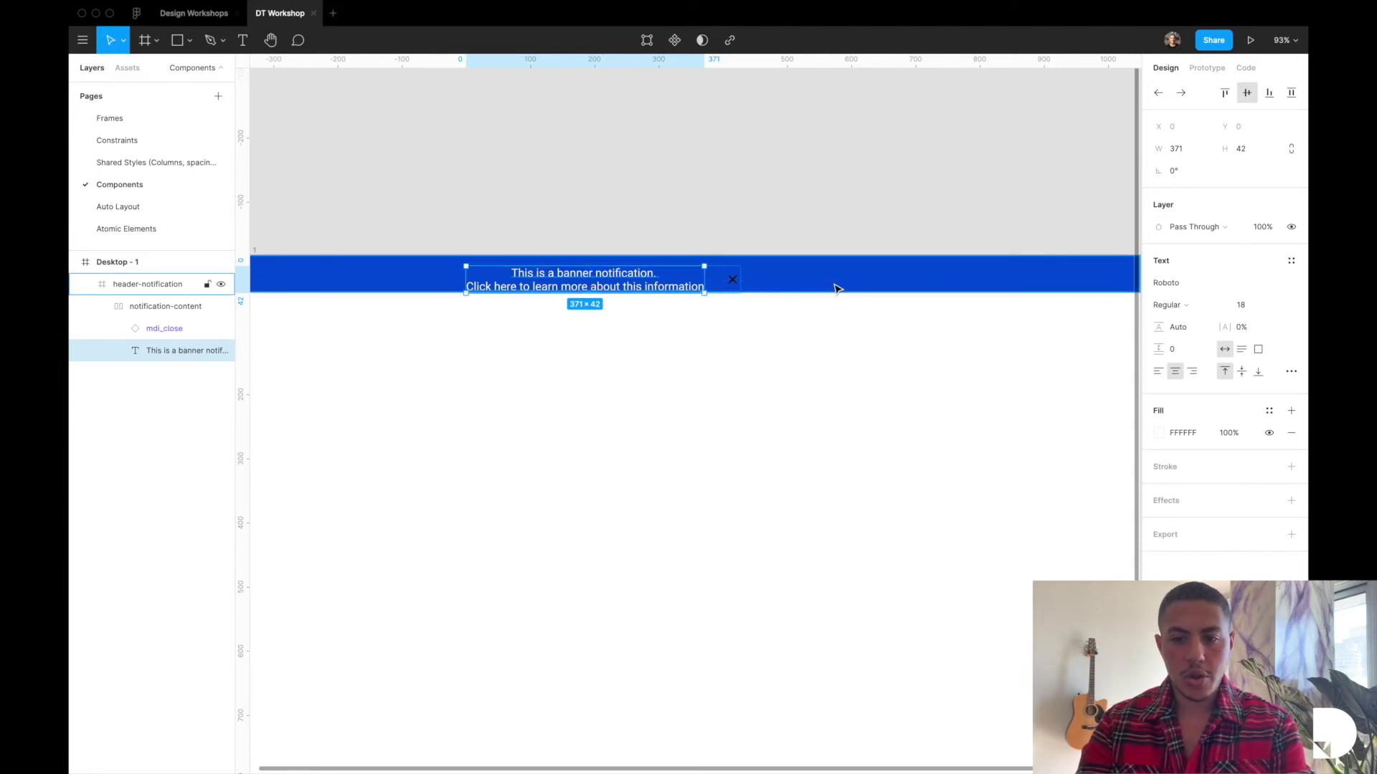
pyautogui.press('Return')
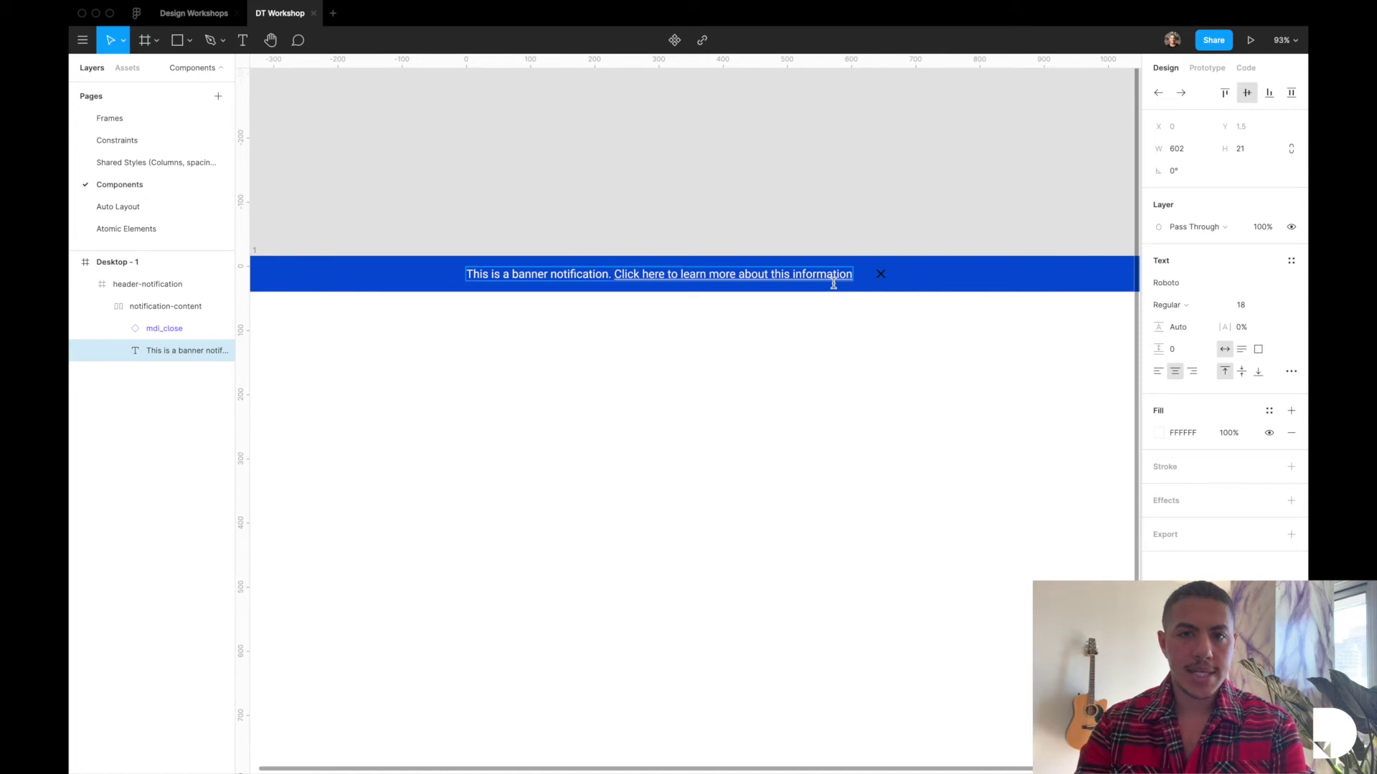
pyautogui.click(103, 306)
pyautogui.click(150, 285)
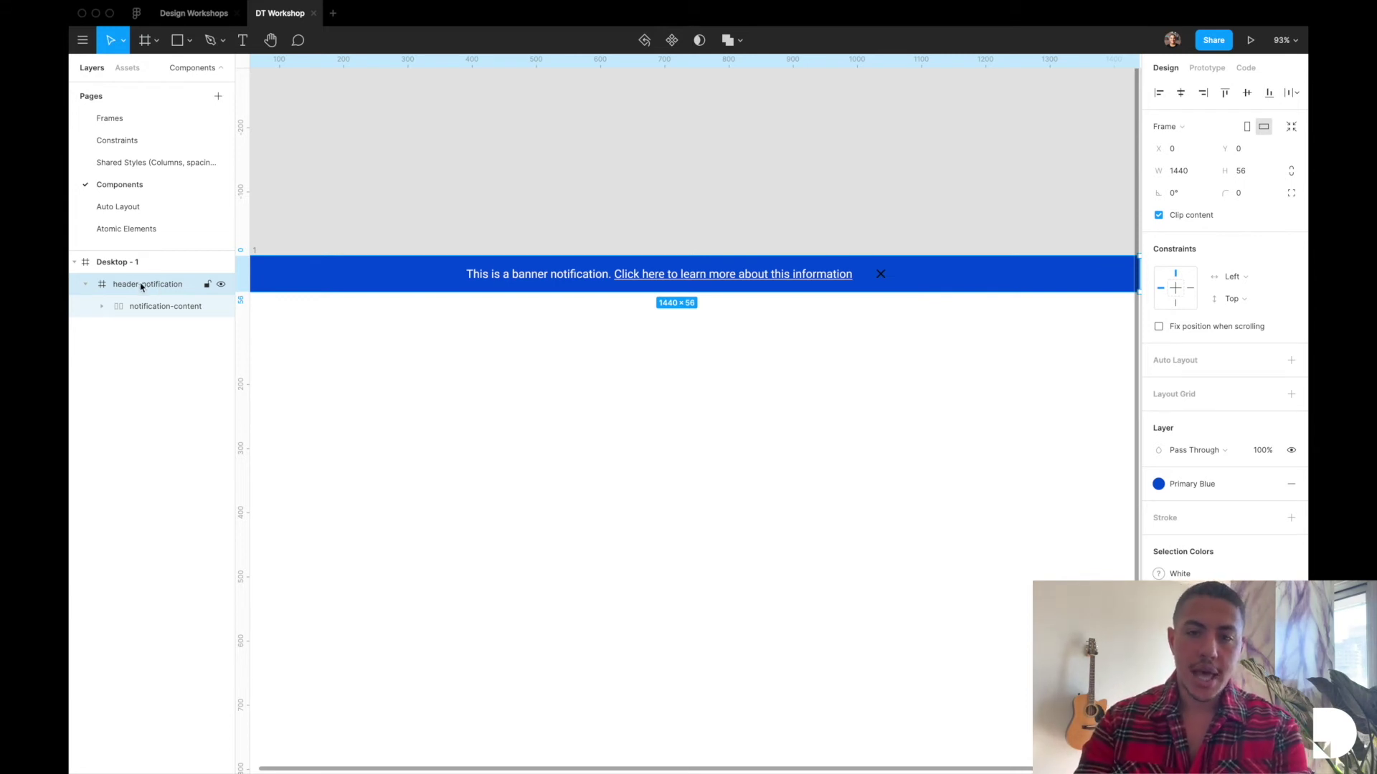
# Step: Give header-notification vertical auto layout and wrap the banner message onto two lines
pyautogui.click(1291, 360)
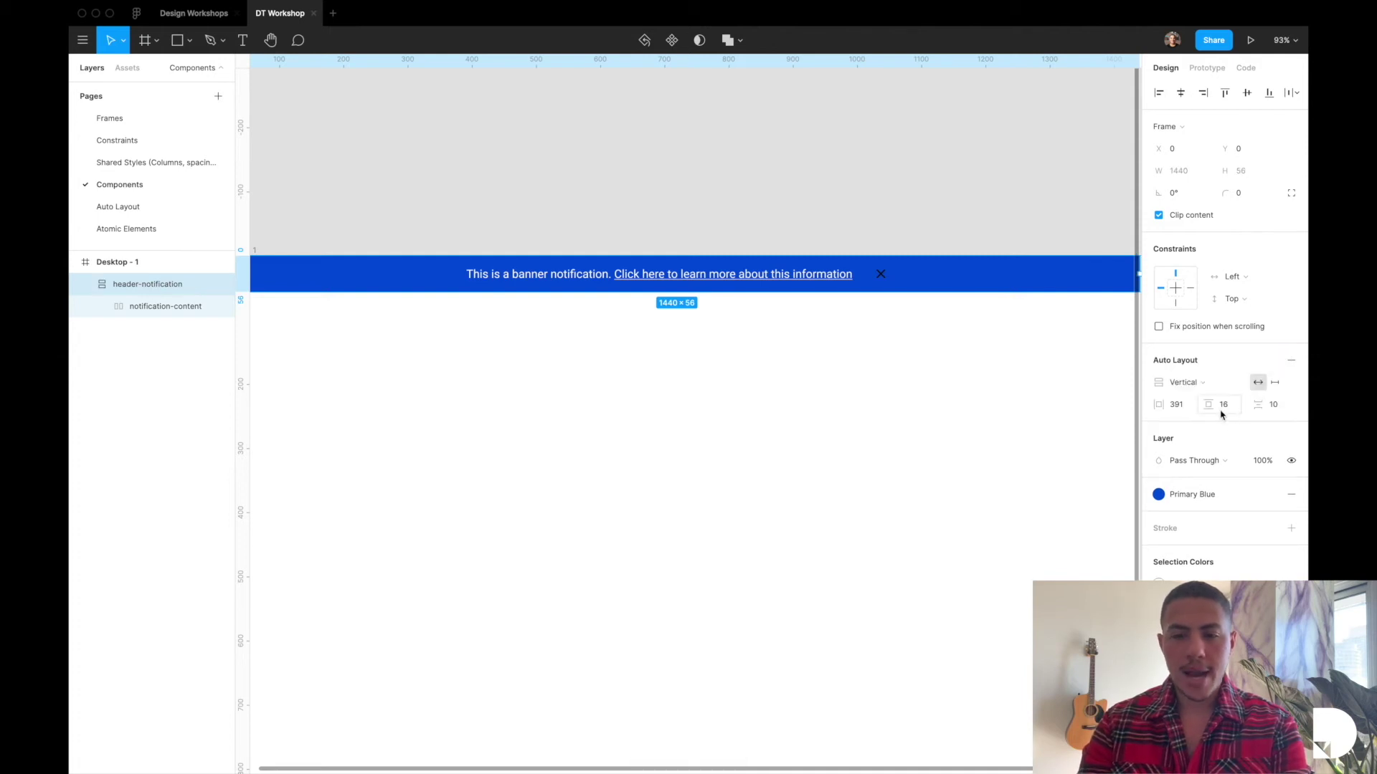
pyautogui.doubleClick(621, 274)
pyautogui.doubleClick(621, 274)
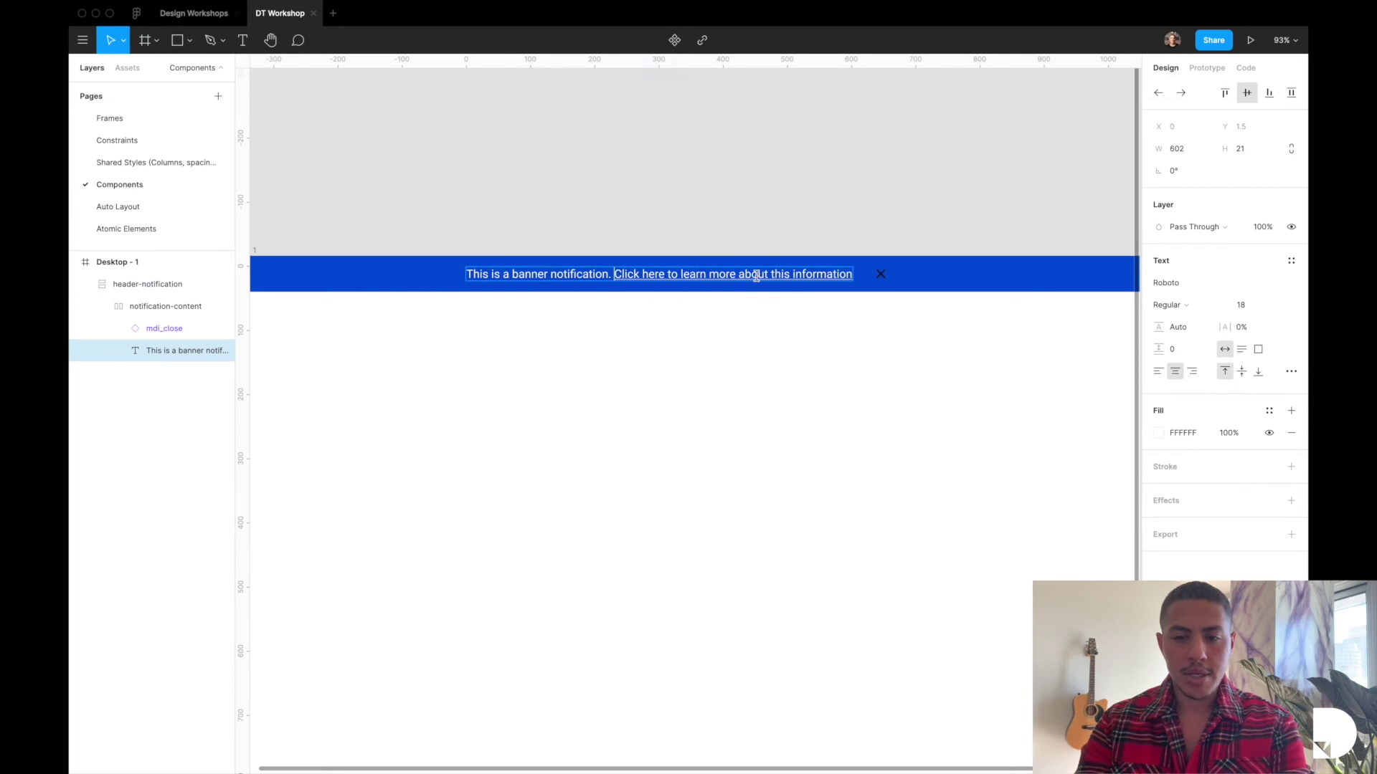
pyautogui.click(599, 405)
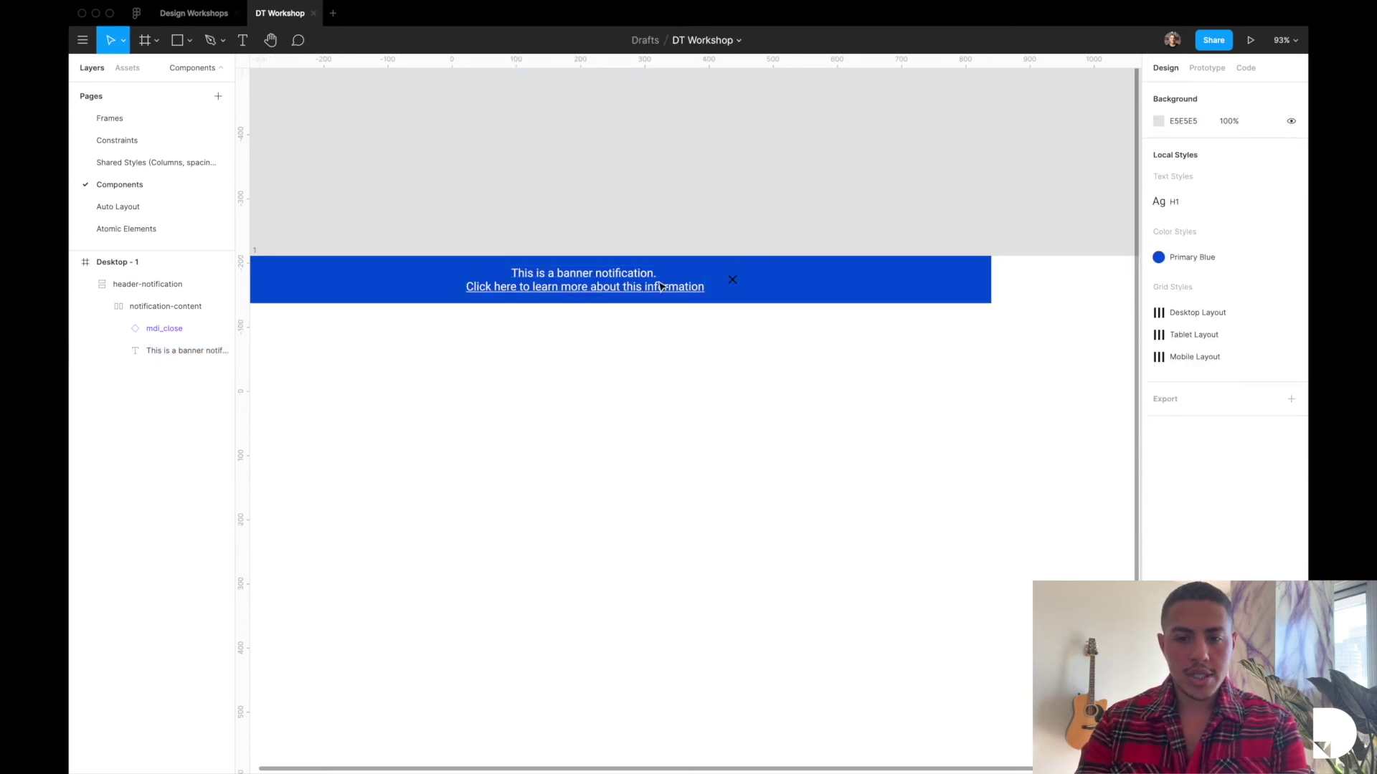
pyautogui.doubleClick(606, 271)
pyautogui.press('alt')
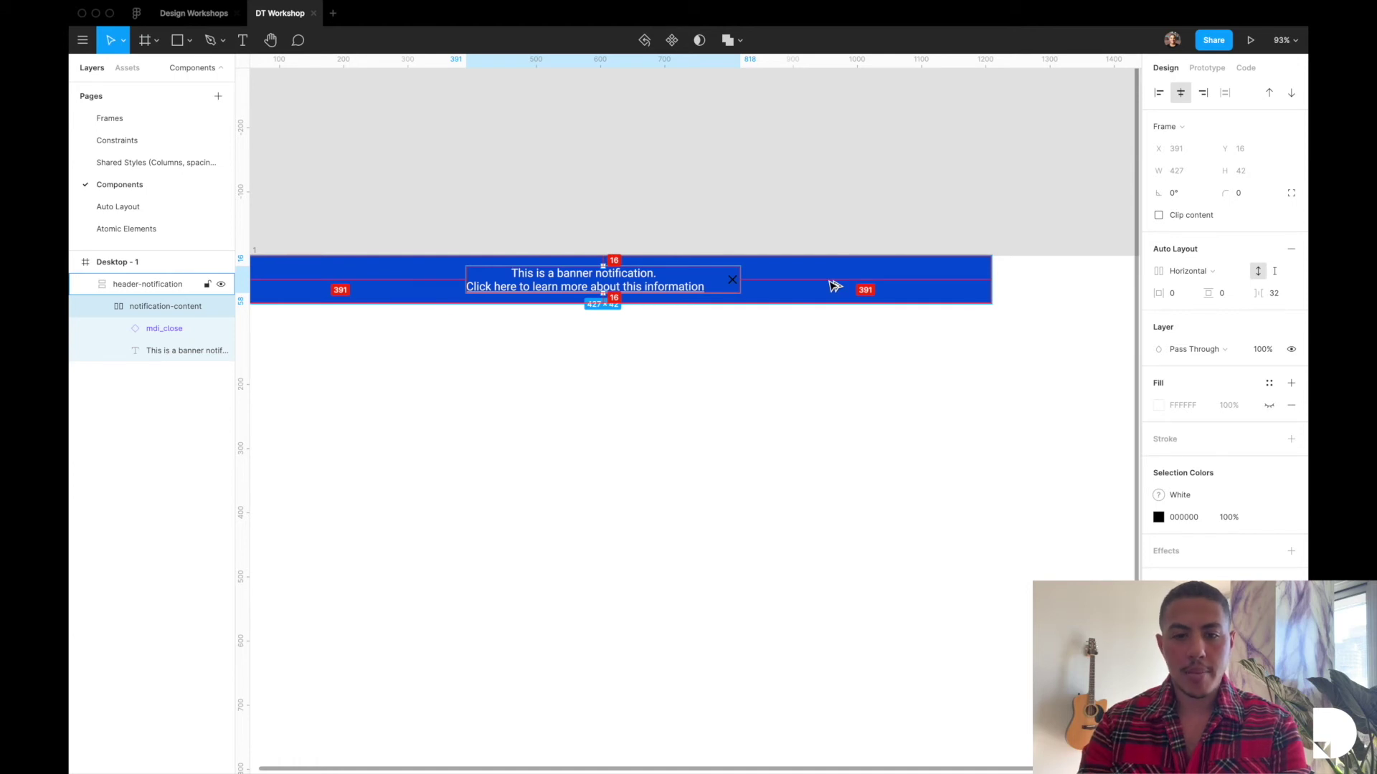
# Step: Widen the header-notification banner to the full 1440 desktop width
pyautogui.click(118, 284)
pyautogui.scroll(-3, 720, 293)
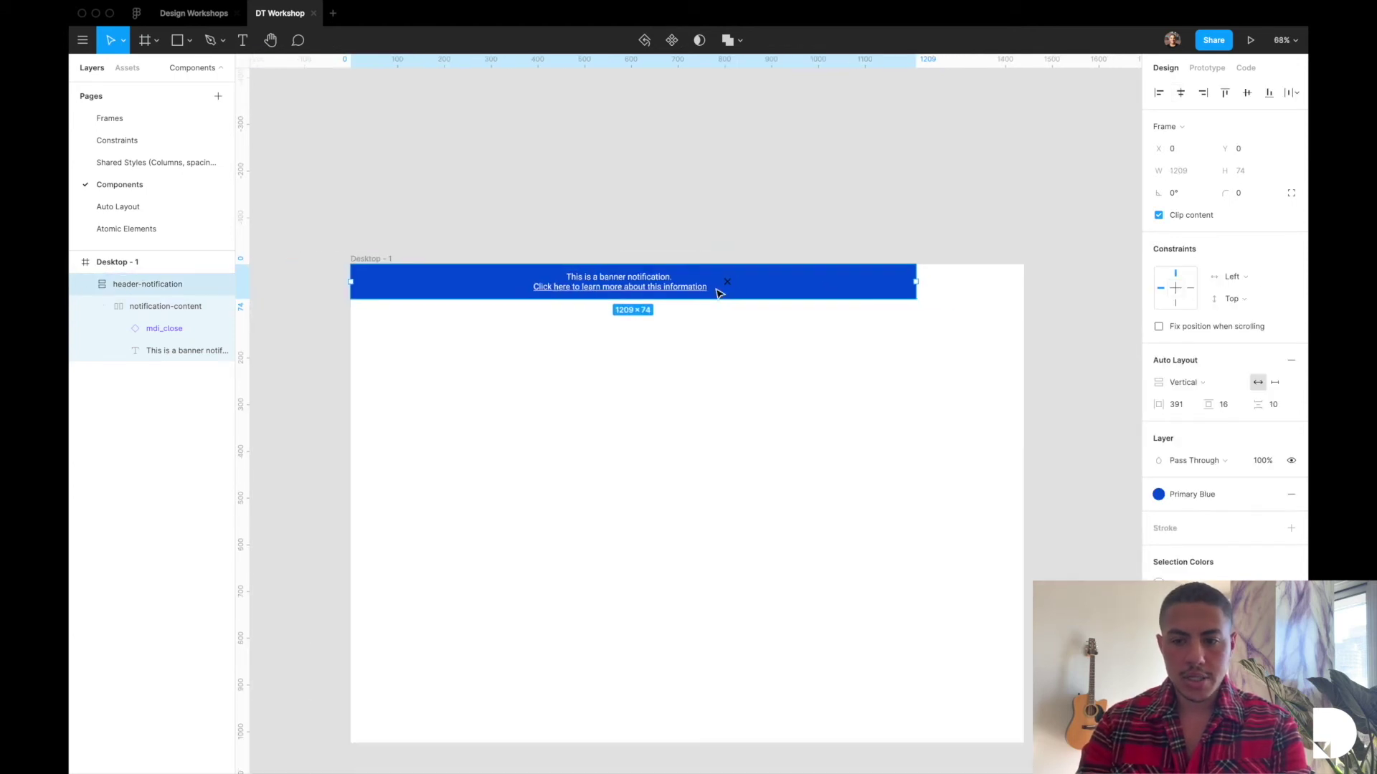
pyautogui.moveTo(916, 281); pyautogui.dragTo(1025, 284)
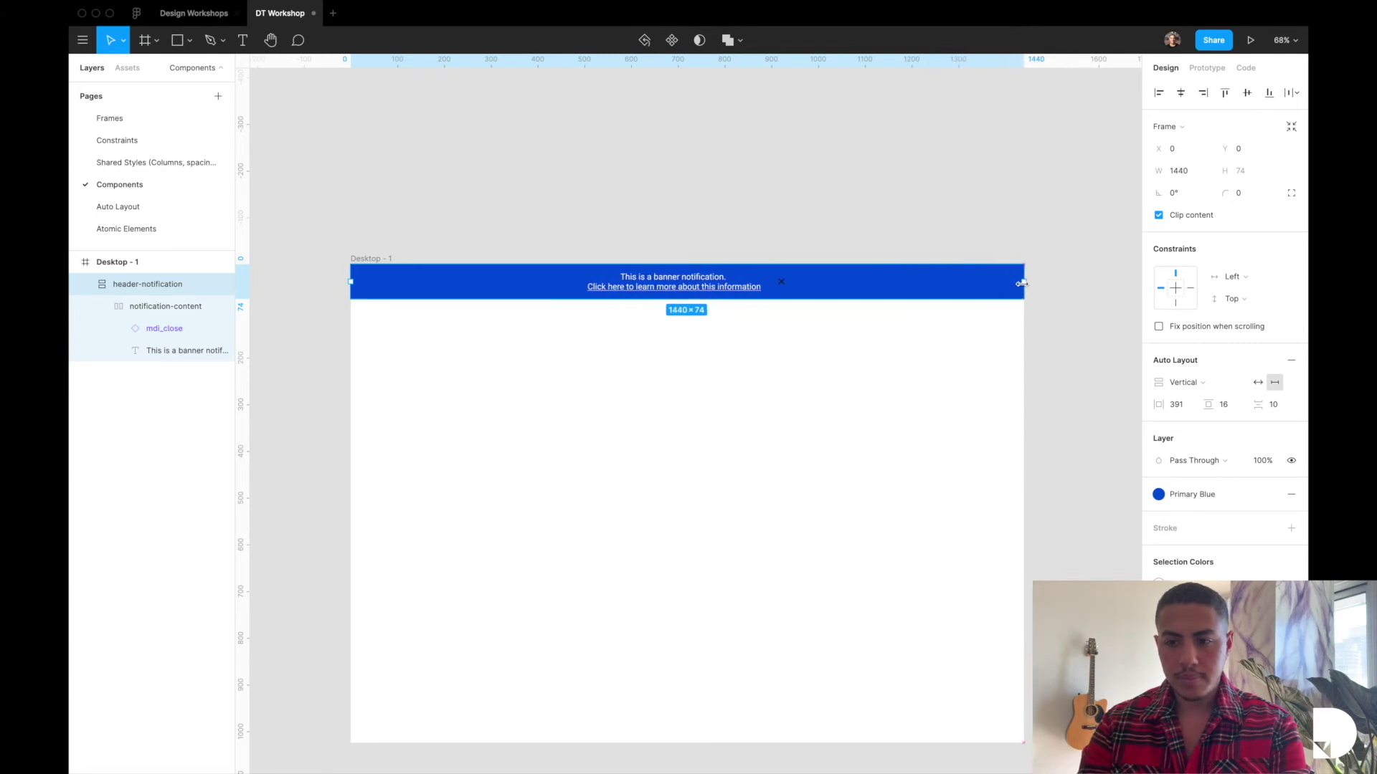
pyautogui.click(761, 309)
pyautogui.scroll(2, 762, 310)
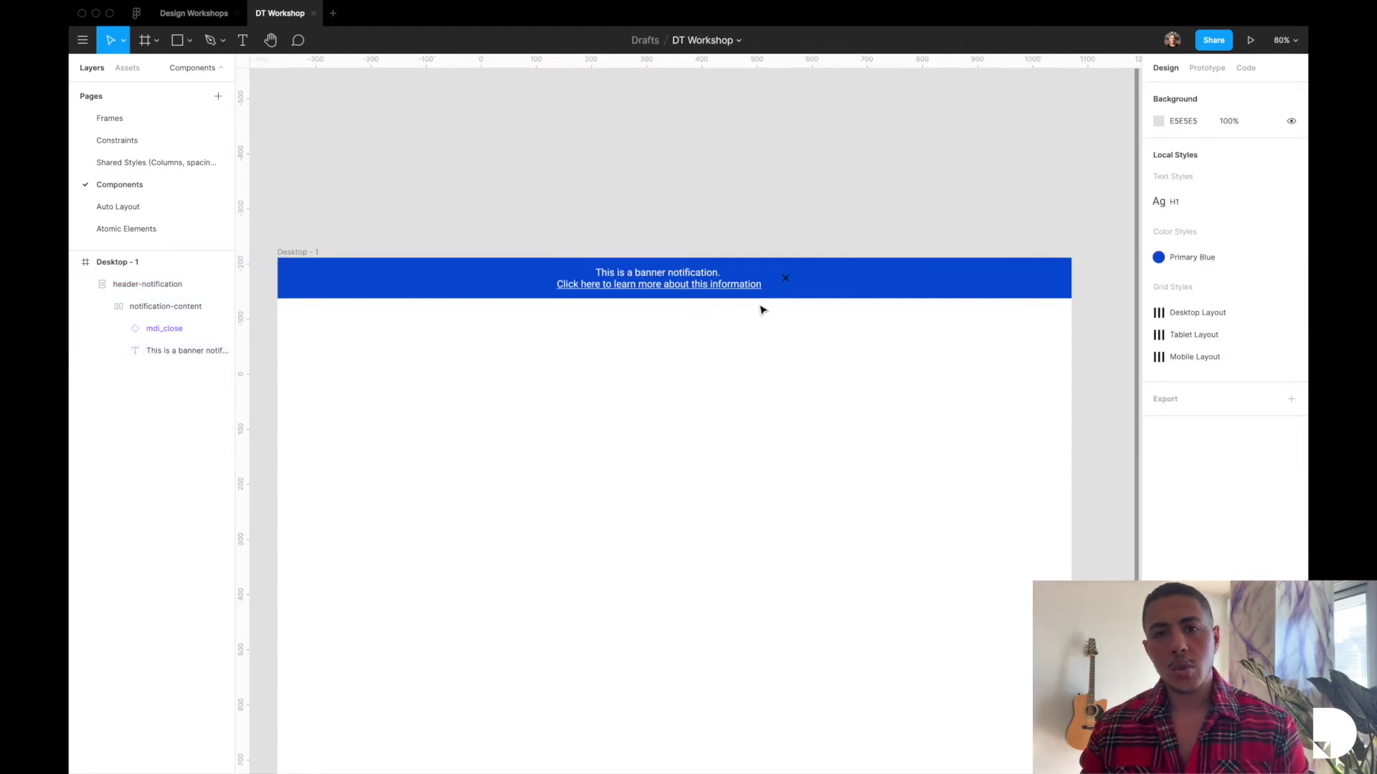
pyautogui.scroll(2, 761, 310)
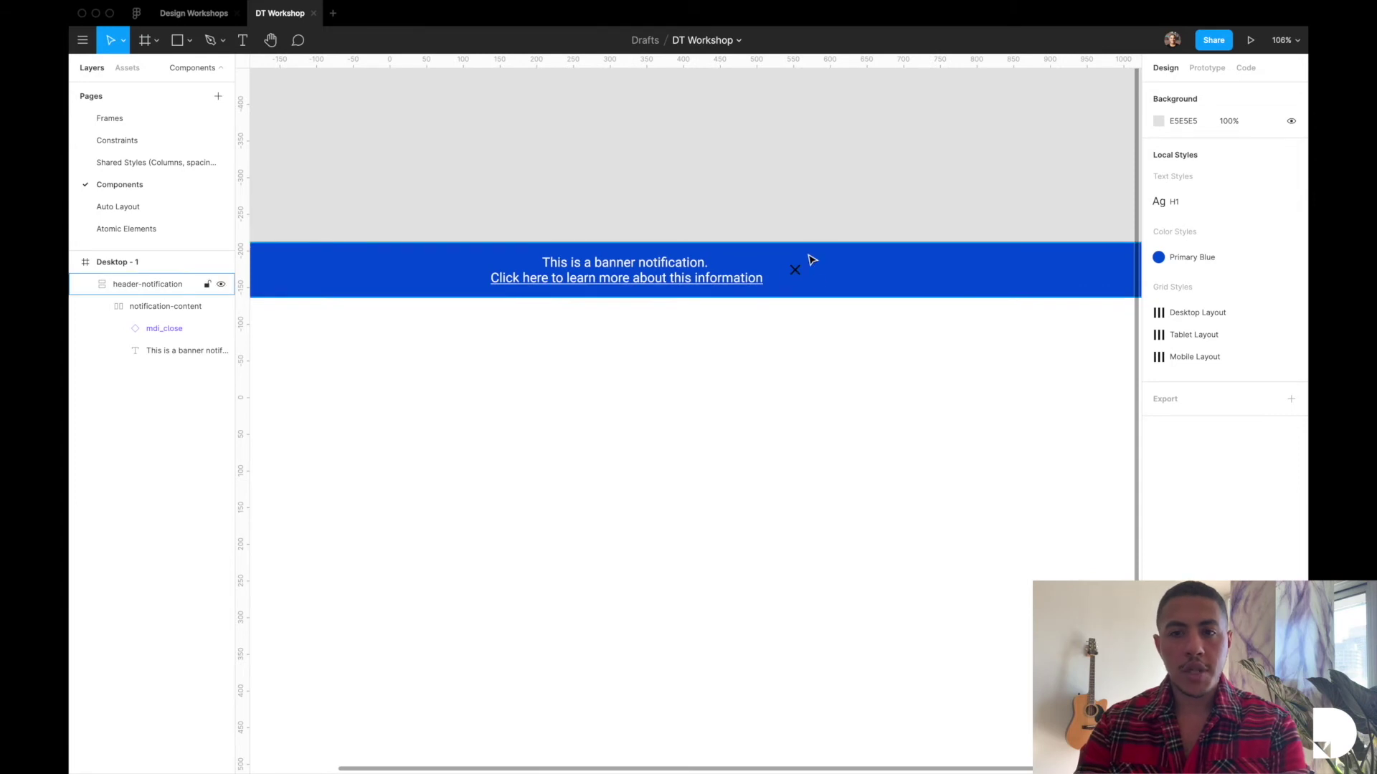
# Step: Save the banner text's white fill as a new colour style named 'White'
pyautogui.doubleClick(644, 278)
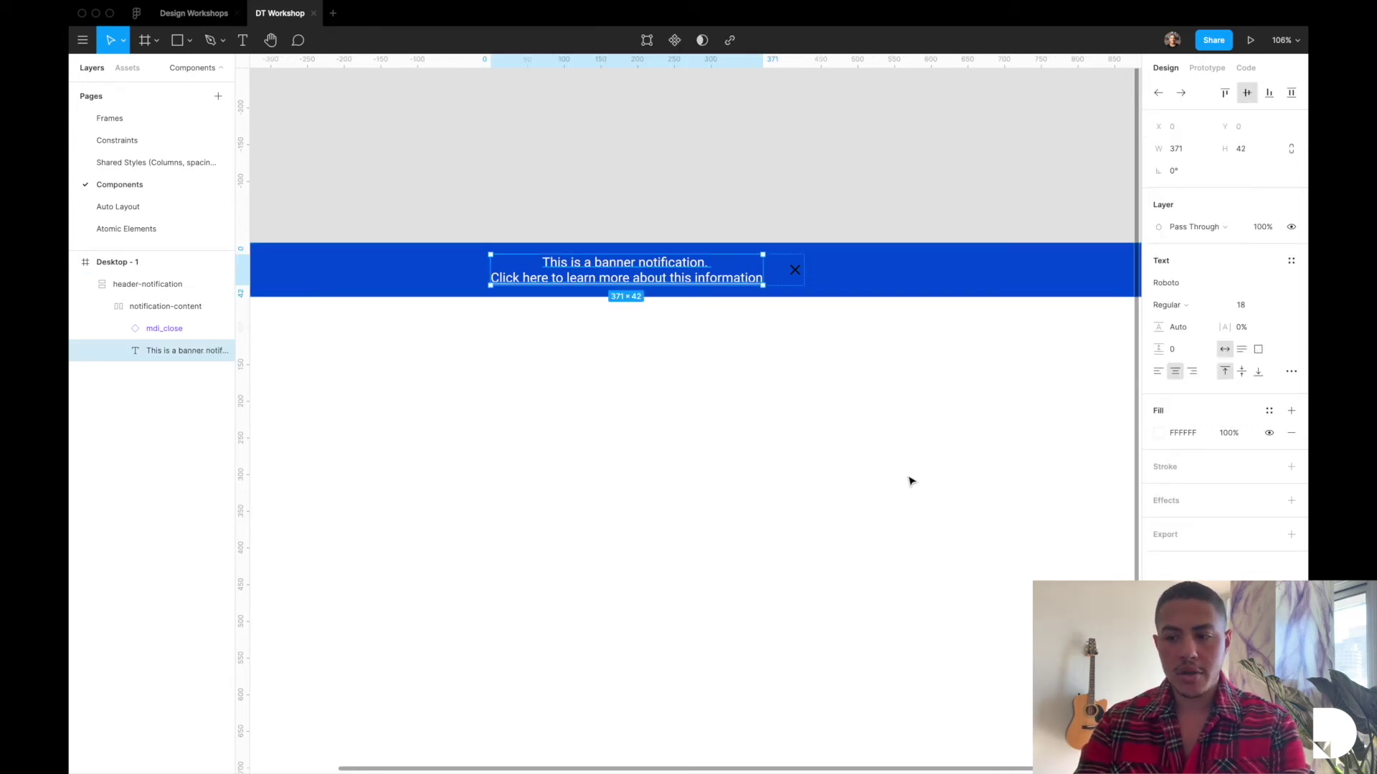
pyautogui.click(1269, 411)
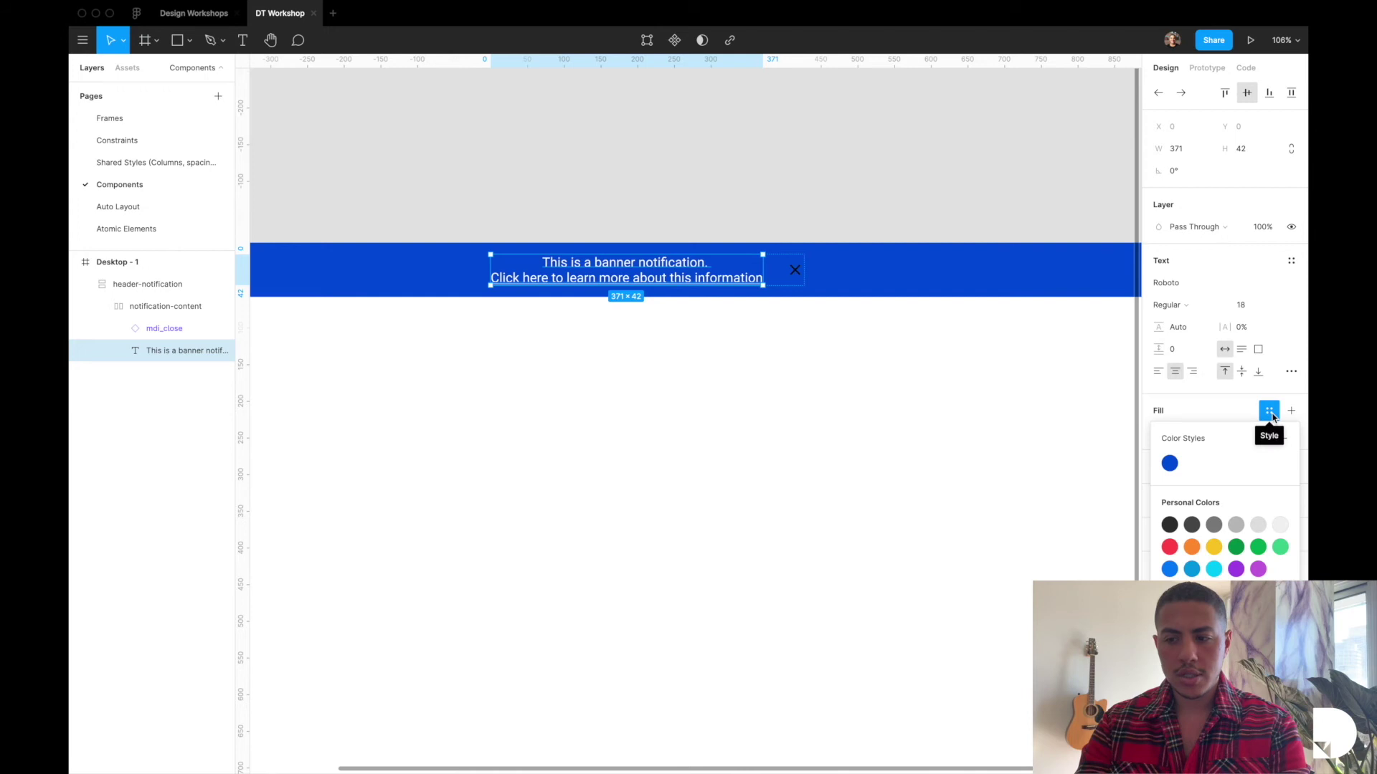
pyautogui.click(1283, 440)
pyautogui.write('W')
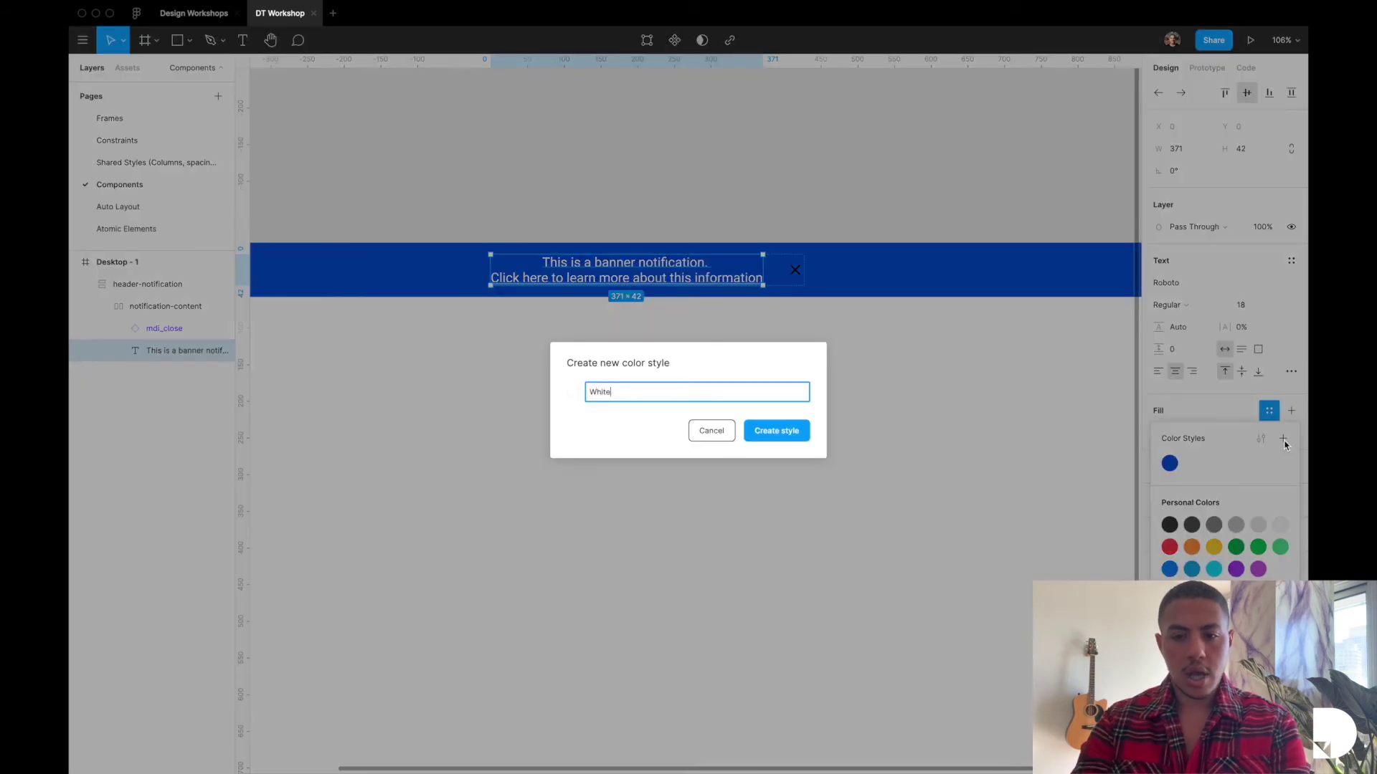
pyautogui.write('hite')
pyautogui.press('Return')
# Step: Apply the White colour style to the mdi_close icon
pyautogui.press('Tab')
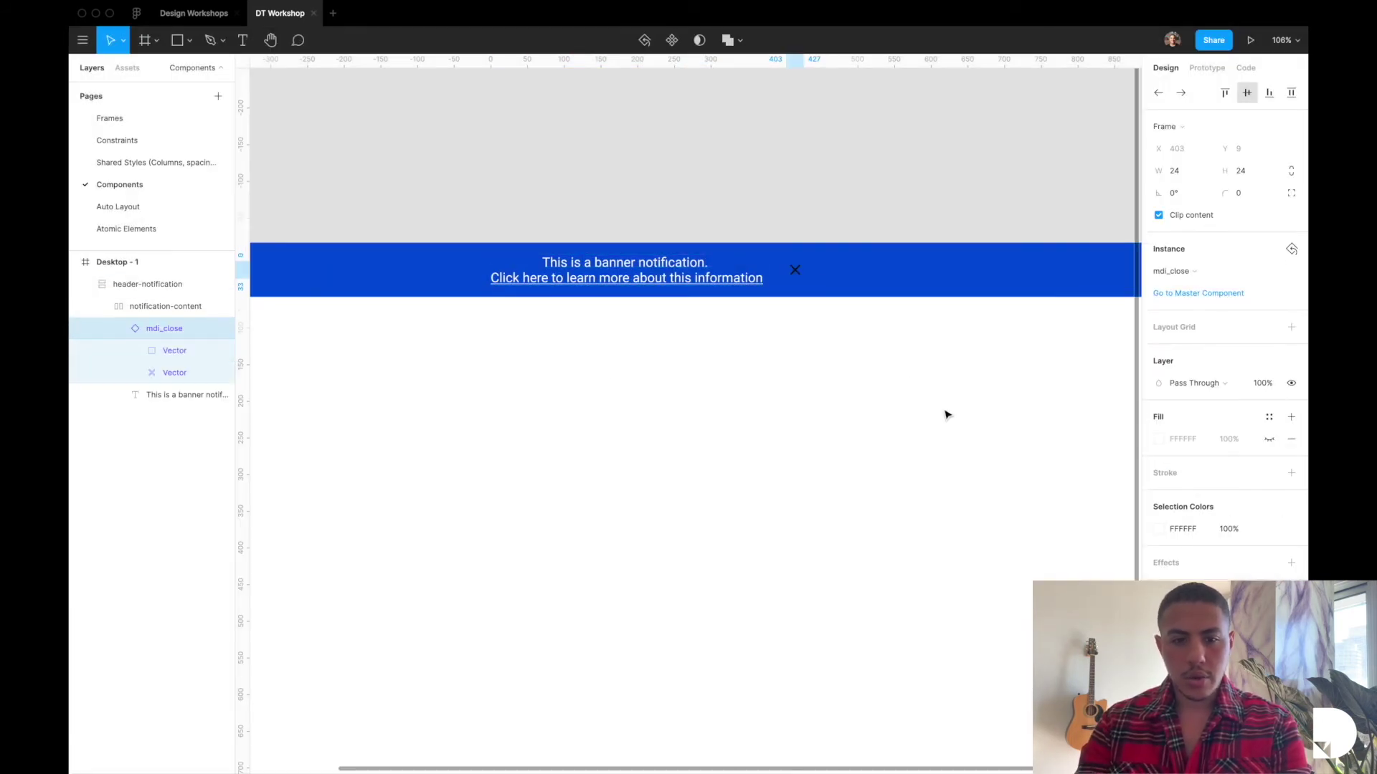
pyautogui.click(122, 329)
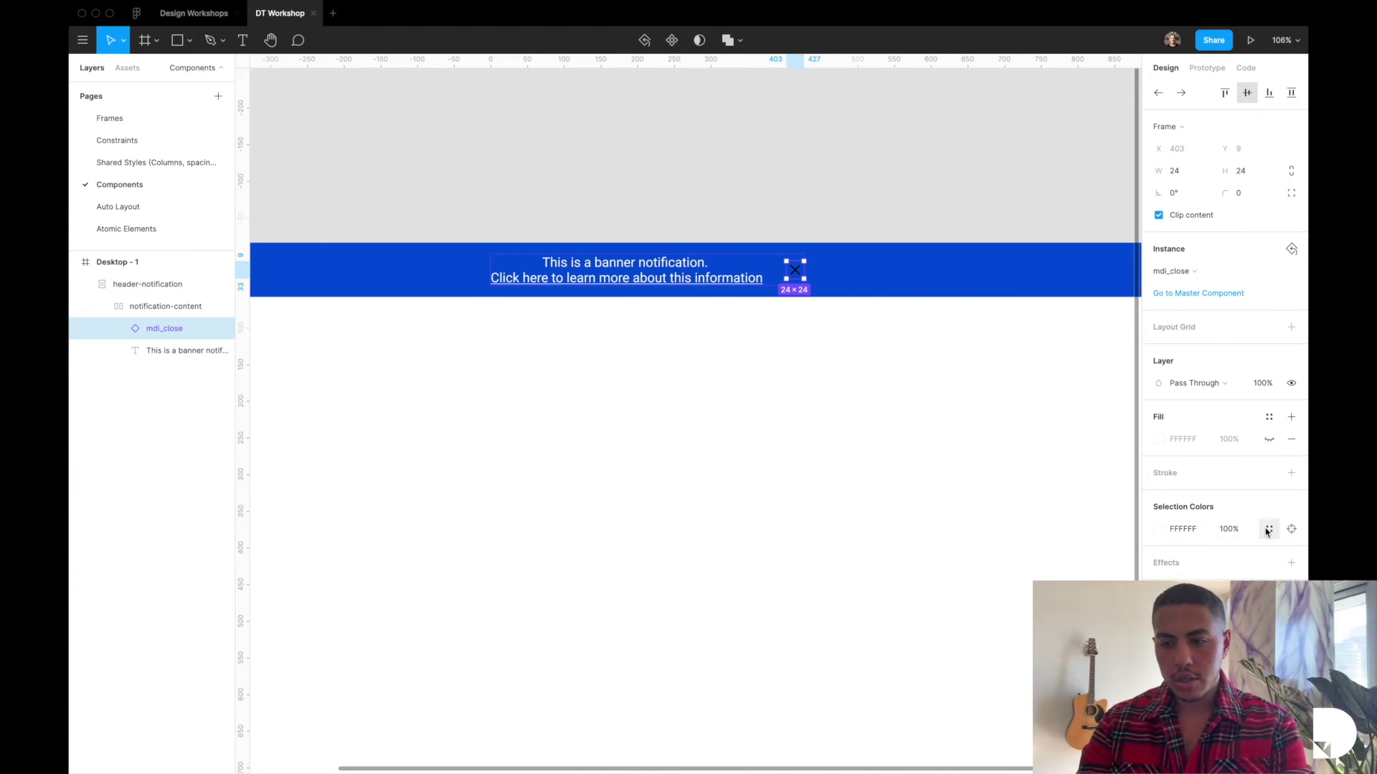
pyautogui.click(1268, 530)
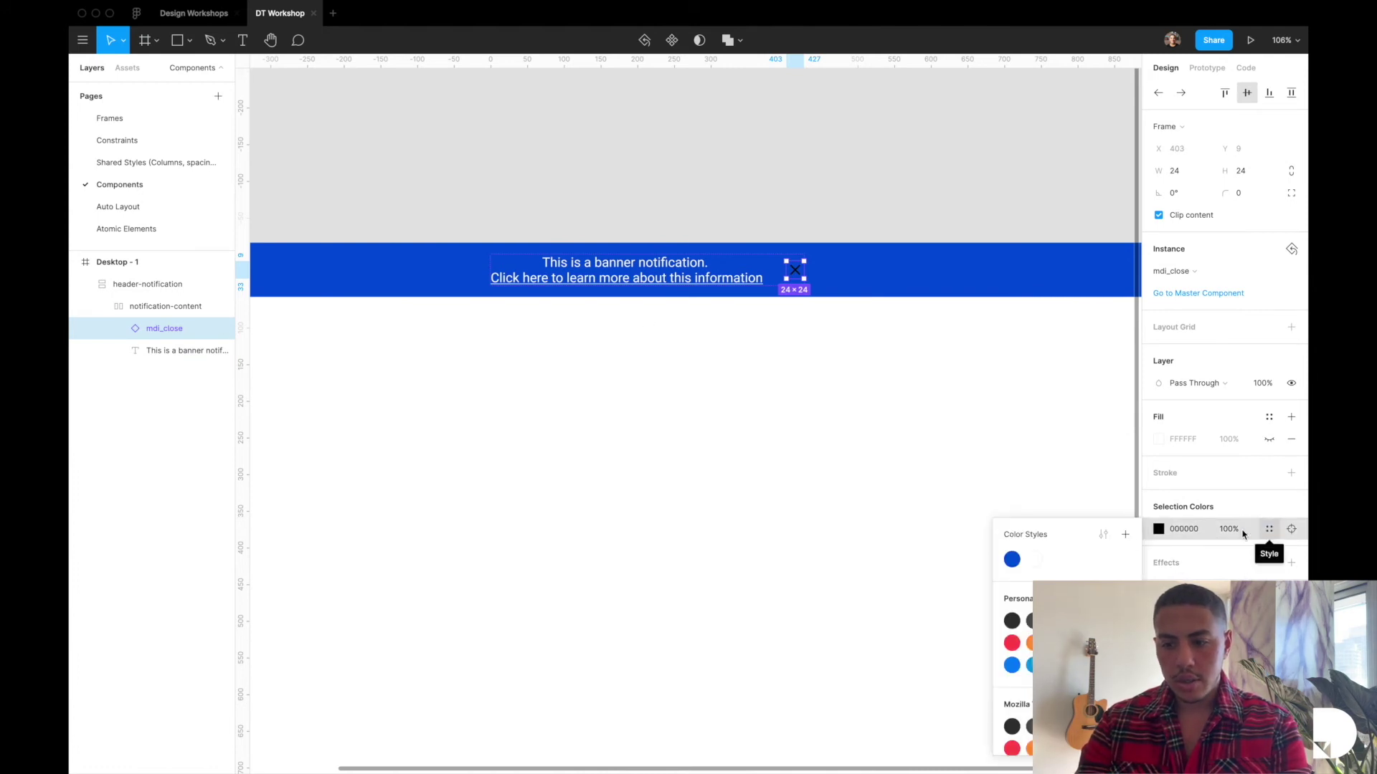
pyautogui.click(1030, 560)
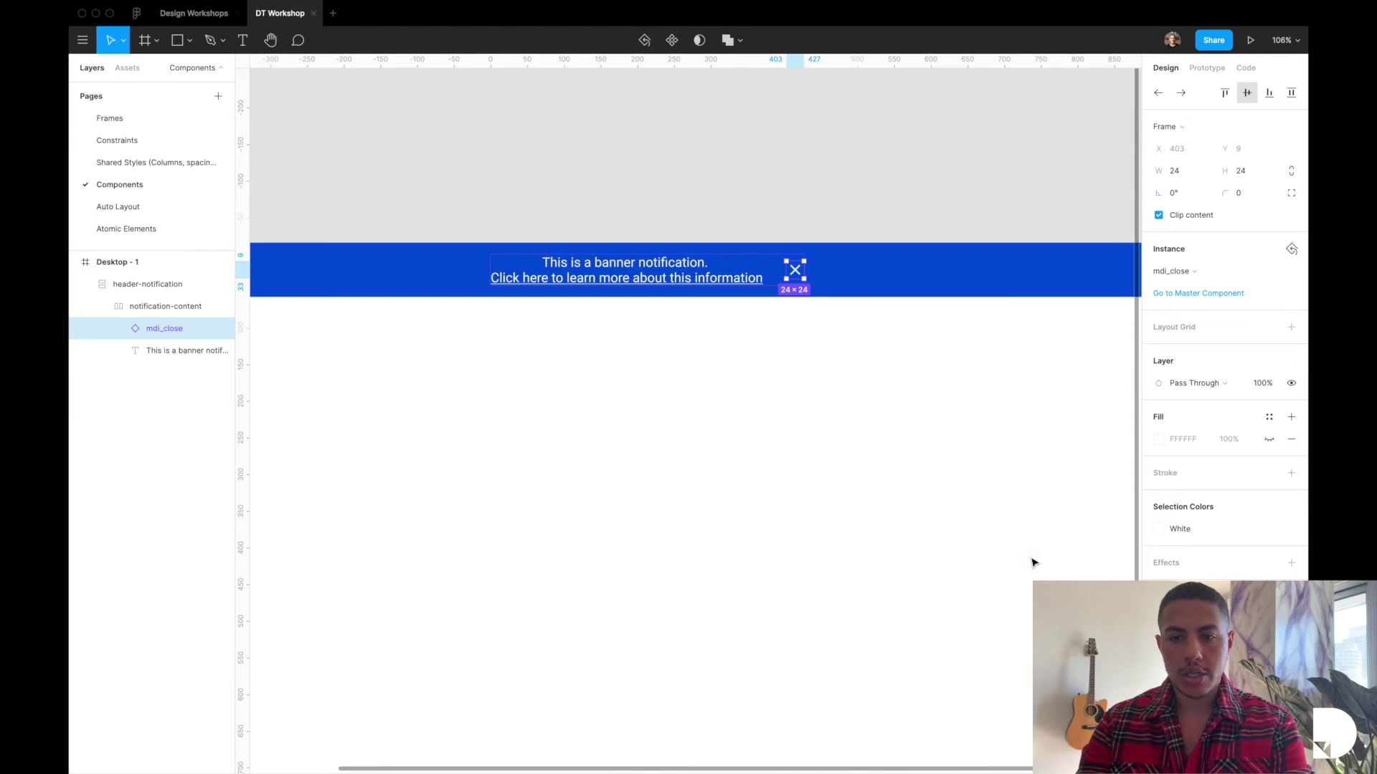
pyautogui.click(666, 357)
pyautogui.scroll(-3, 716, 363)
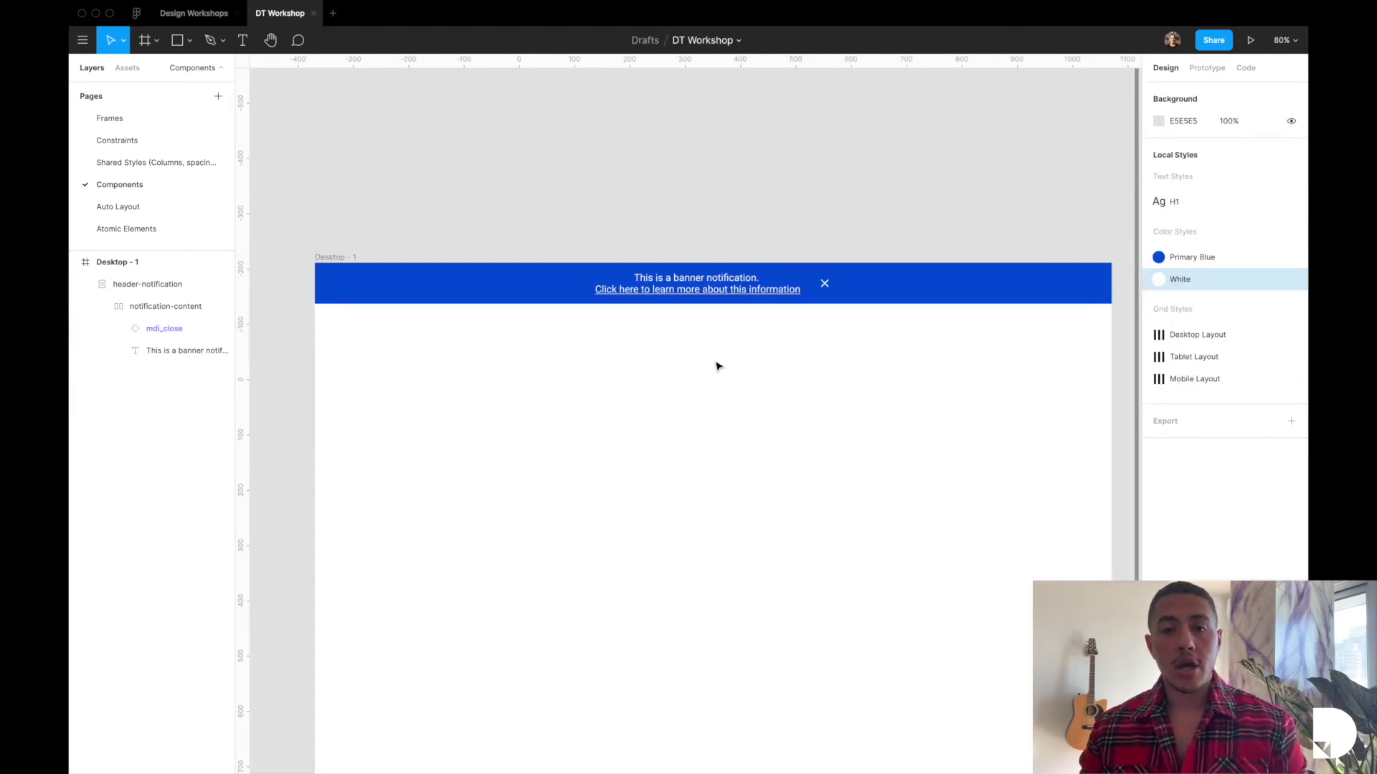
pyautogui.moveTo(1282, 279)
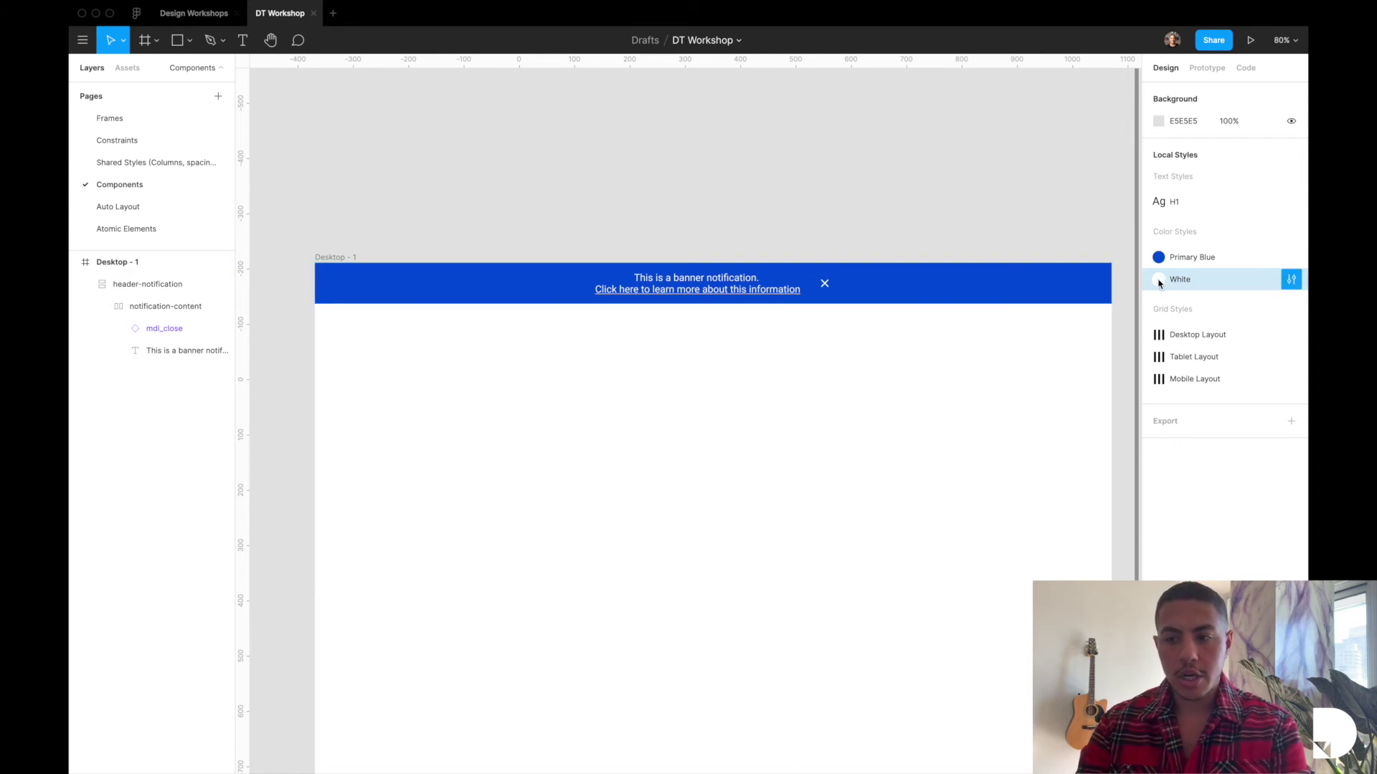
pyautogui.click(1293, 281)
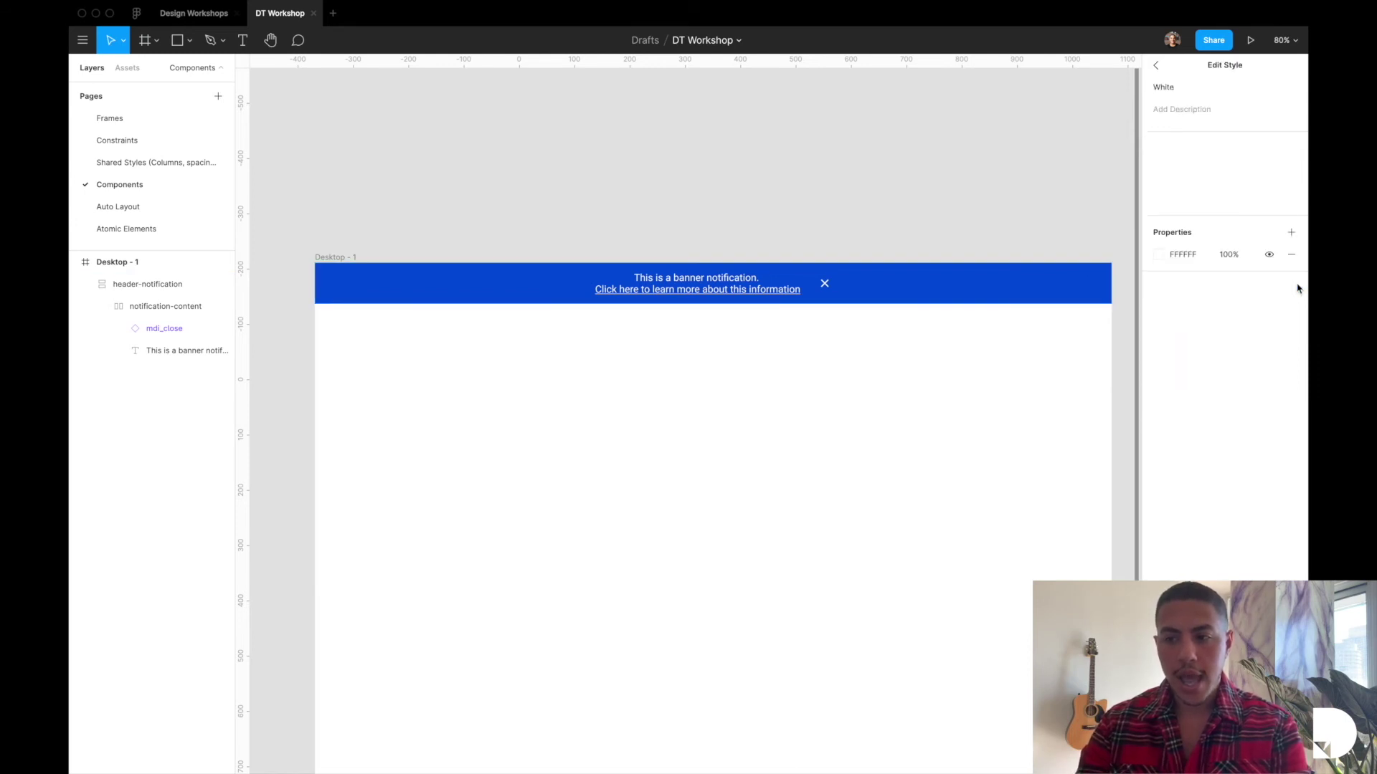
pyautogui.click(1159, 254)
pyautogui.moveTo(1087, 322); pyautogui.dragTo(956, 471)
pyautogui.click(857, 458)
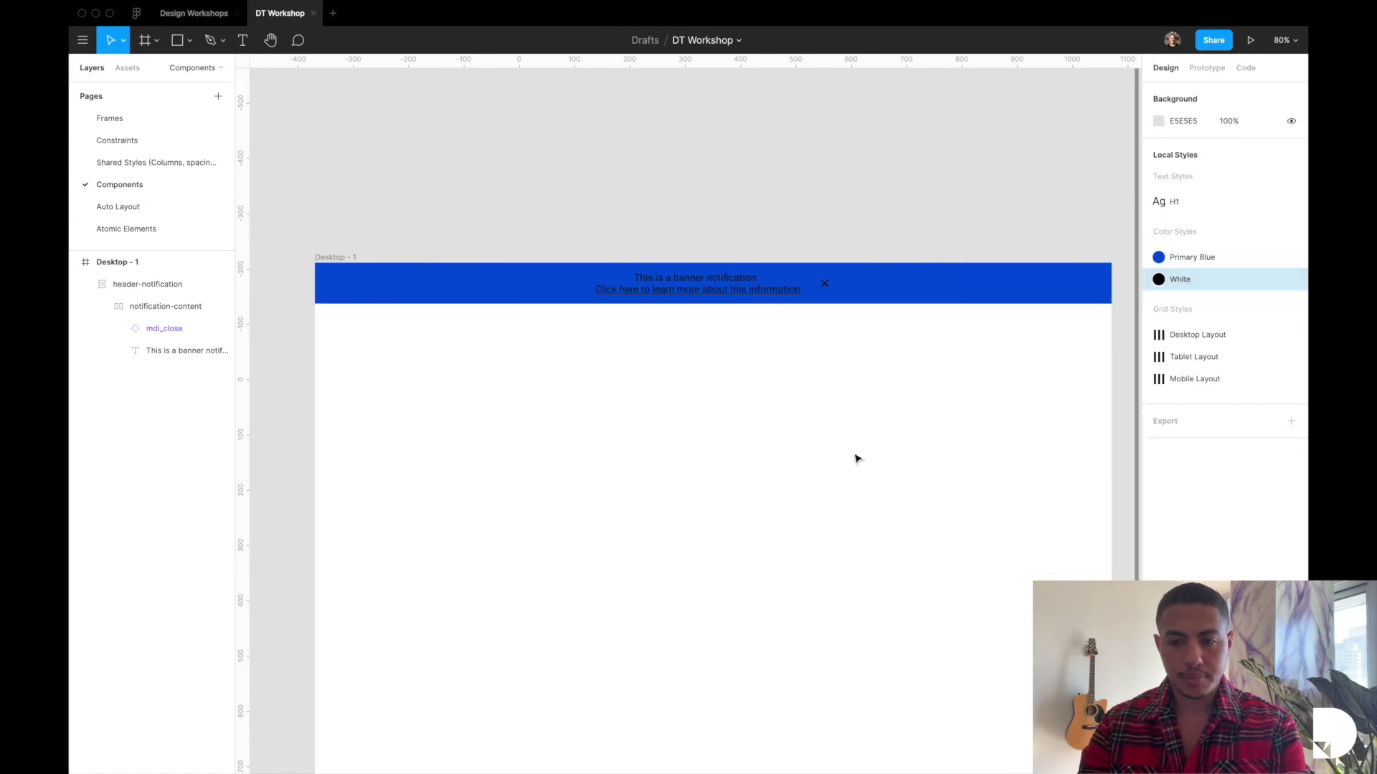
pyautogui.hotkey('ctrl', 'z')
pyautogui.keyDown('ctrl'); pyautogui.scroll(1, 830, 698); pyautogui.keyUp('ctrl')
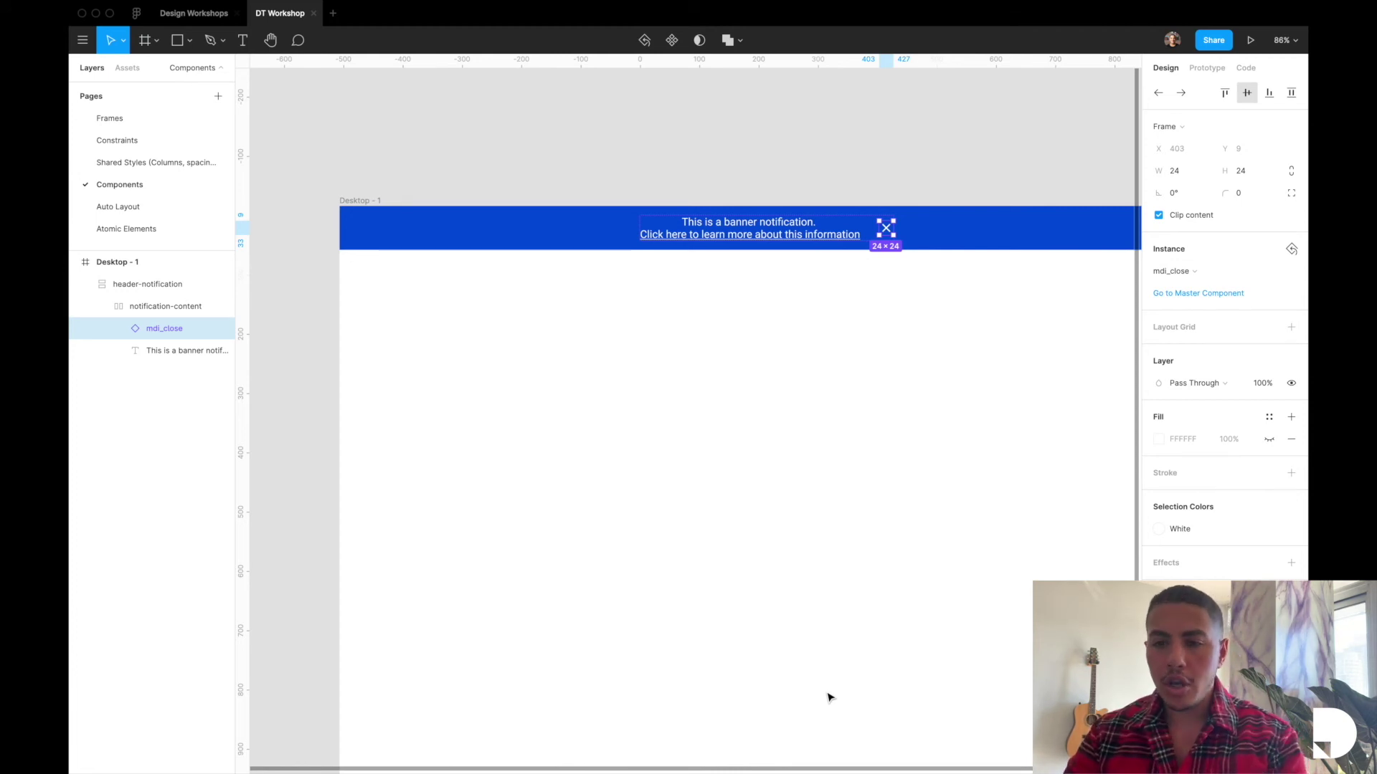
pyautogui.click(1196, 276)
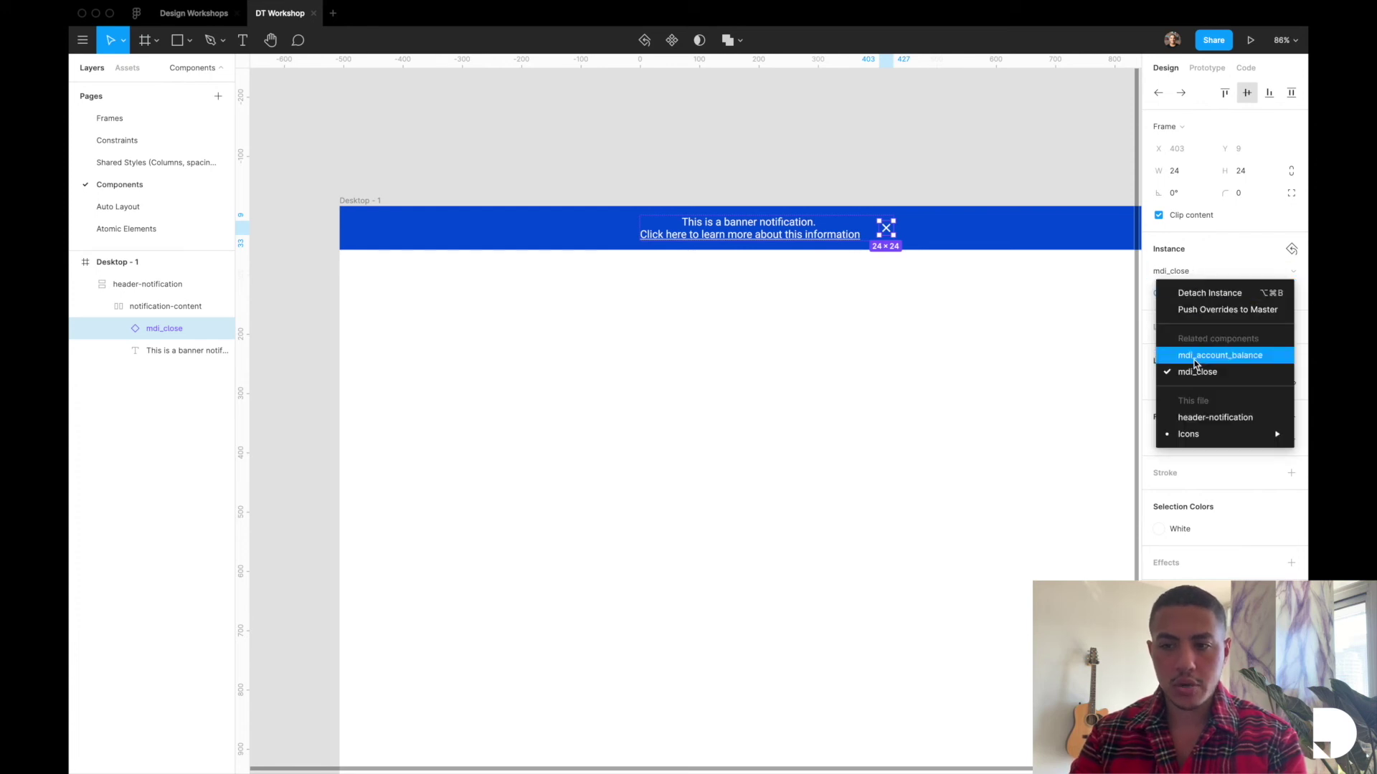
pyautogui.click(1212, 355)
pyautogui.click(1193, 276)
pyautogui.click(1198, 372)
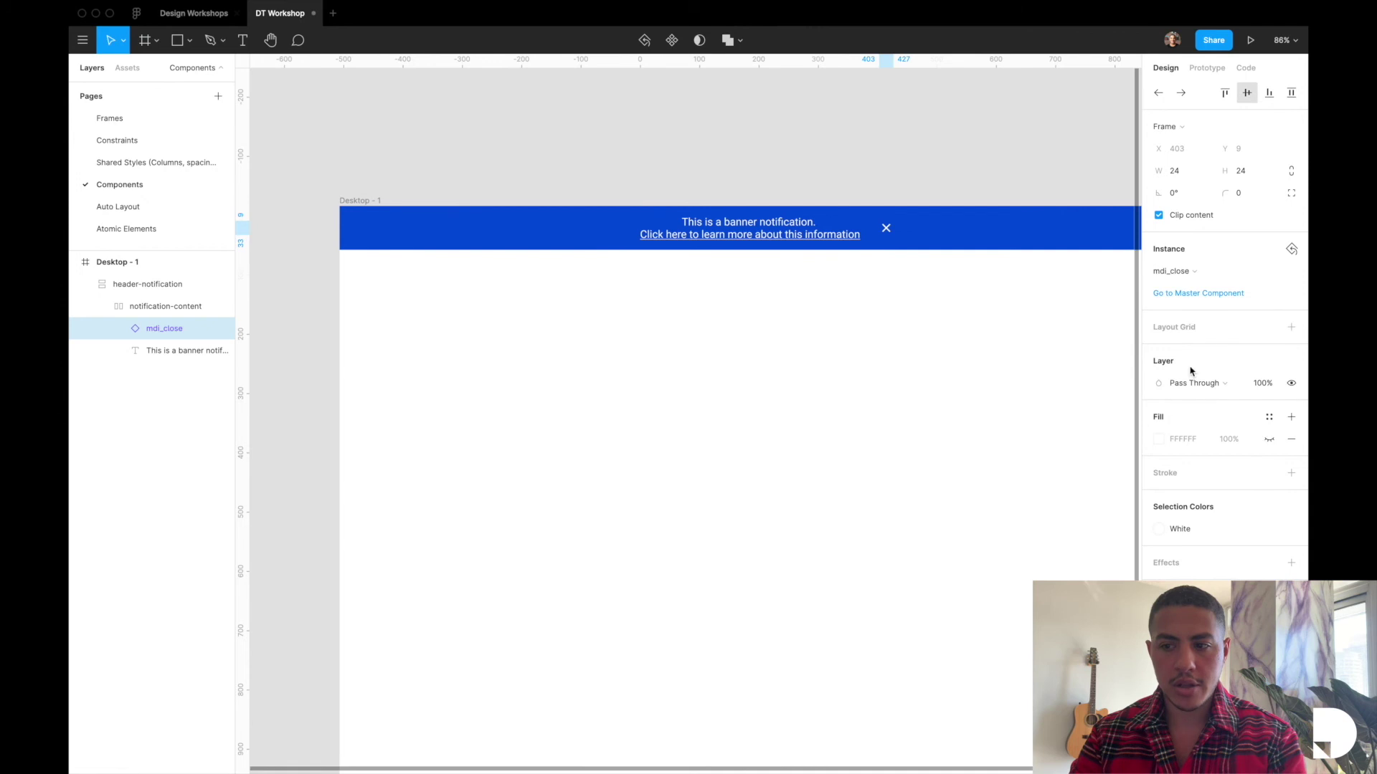
pyautogui.click(1194, 273)
pyautogui.click(1212, 355)
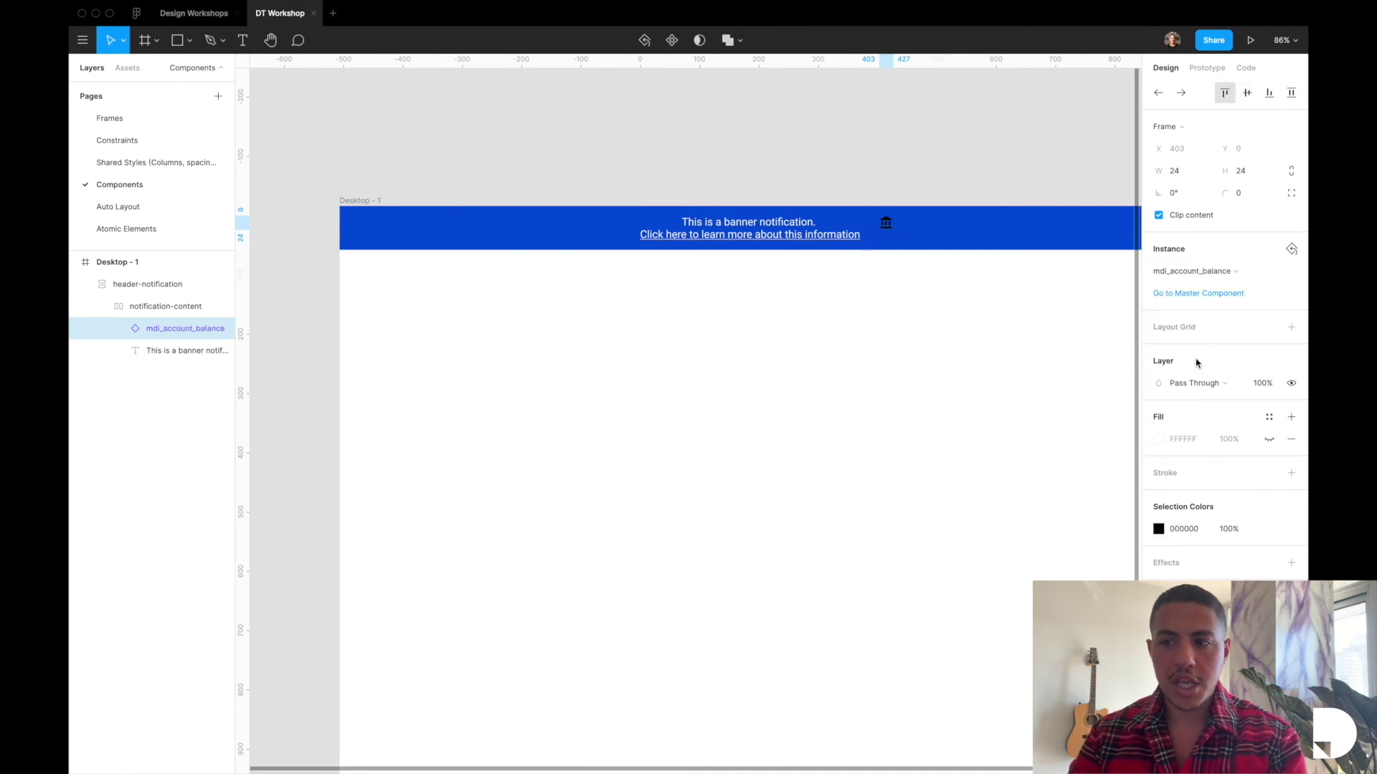
pyautogui.click(1246, 96)
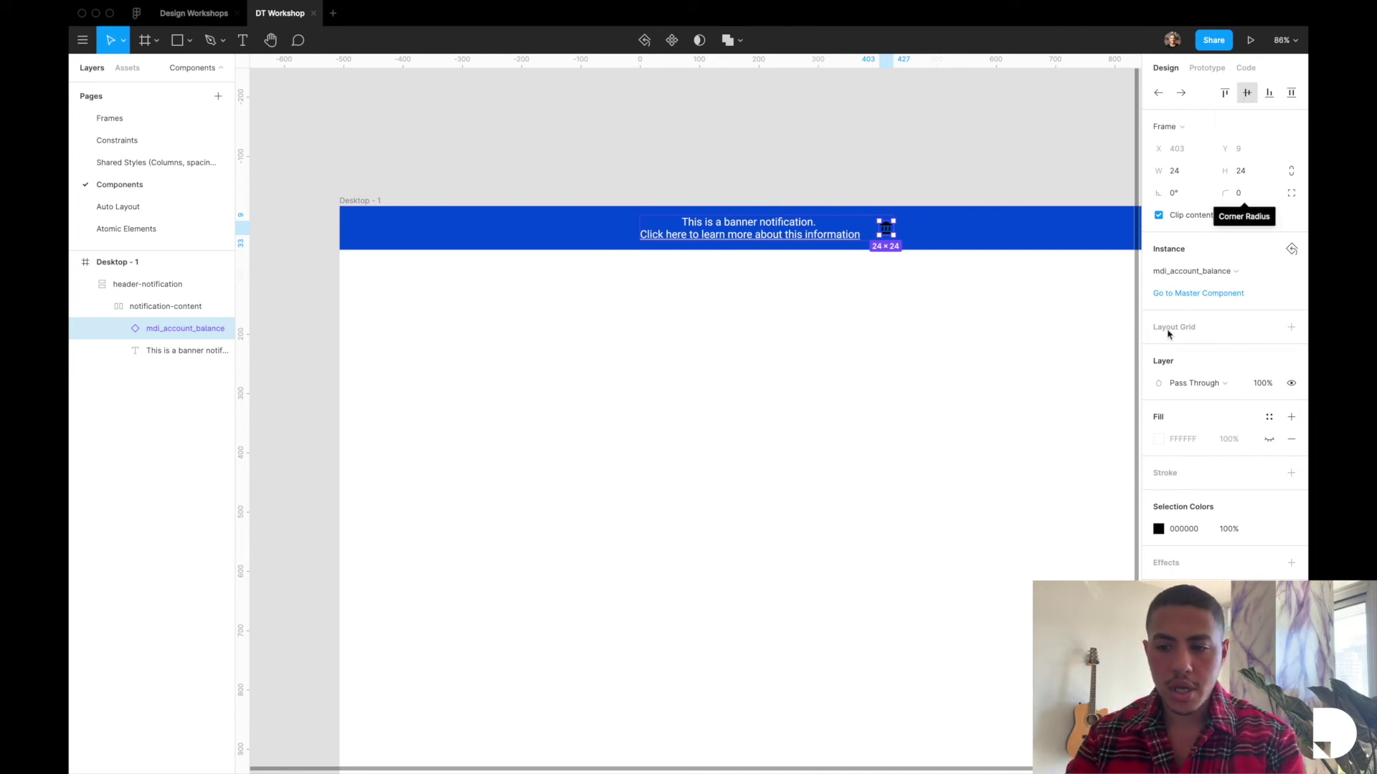
pyautogui.click(1269, 528)
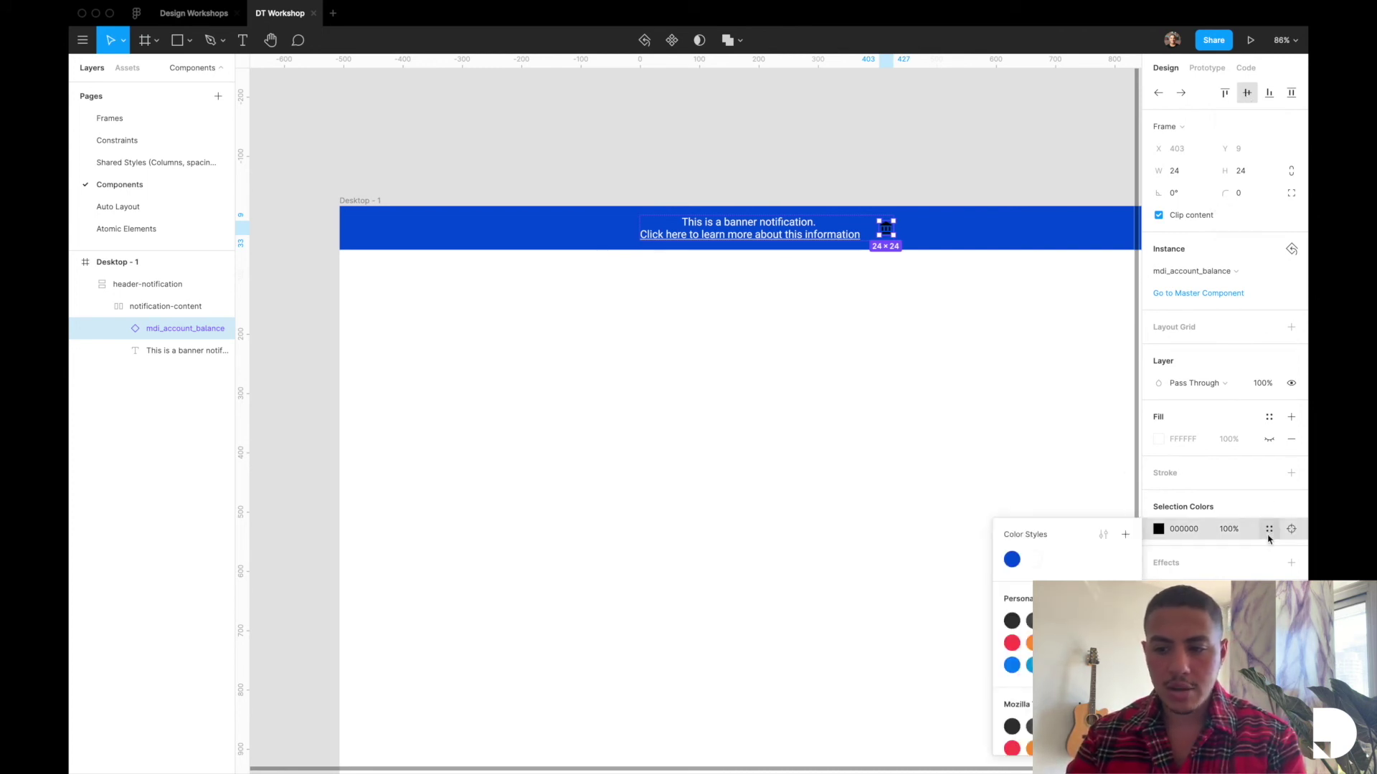
pyautogui.click(1034, 563)
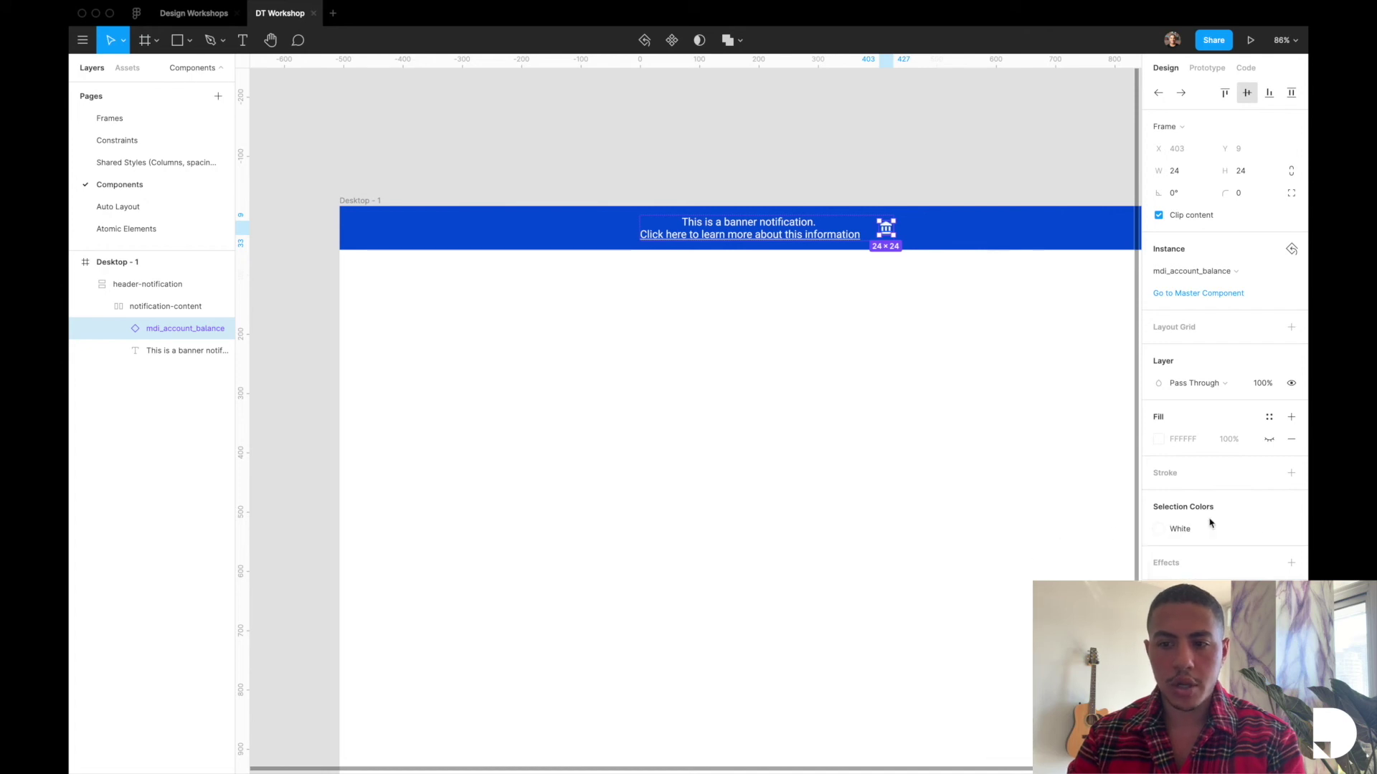
pyautogui.click(1048, 526)
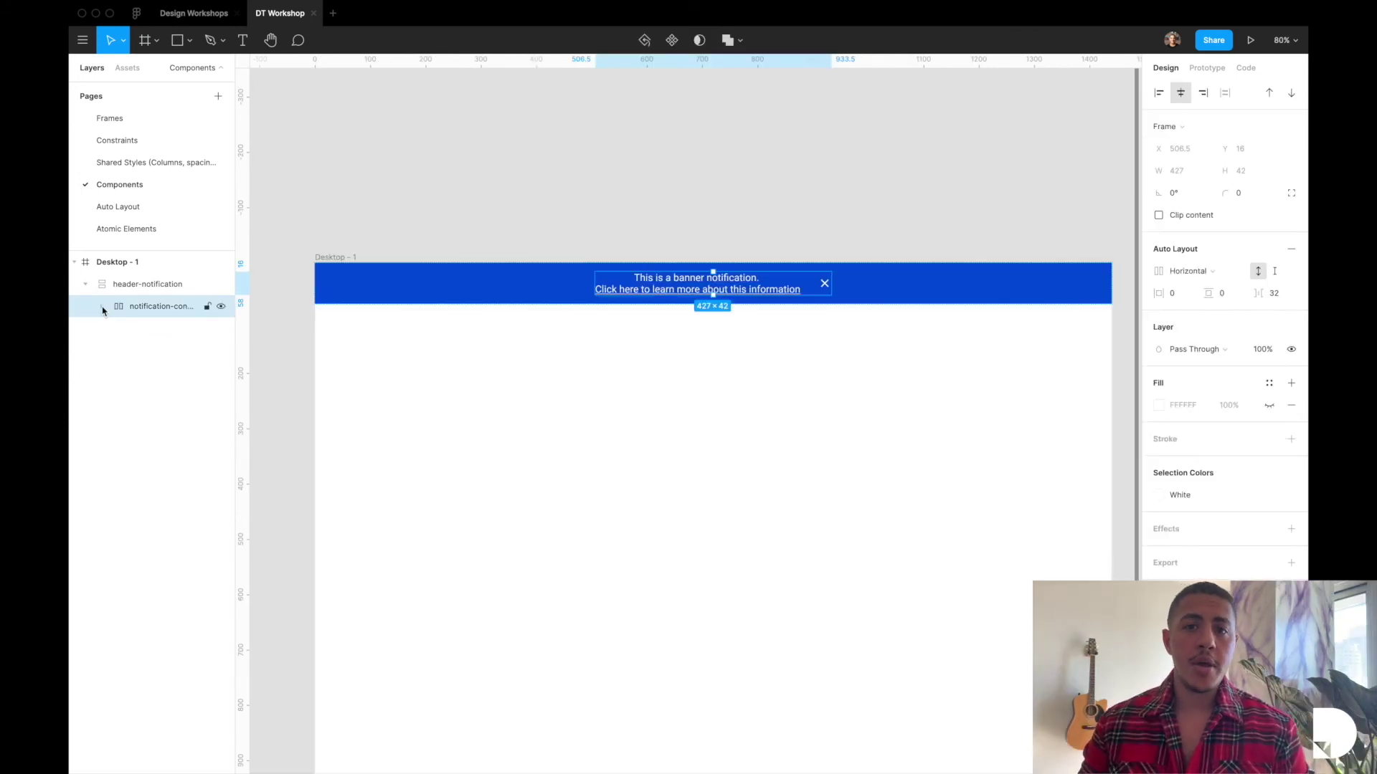
# Step: Cut the header-notification banner from Desktop - 1 and paste it onto the Atomic Elements page
pyautogui.click(85, 284)
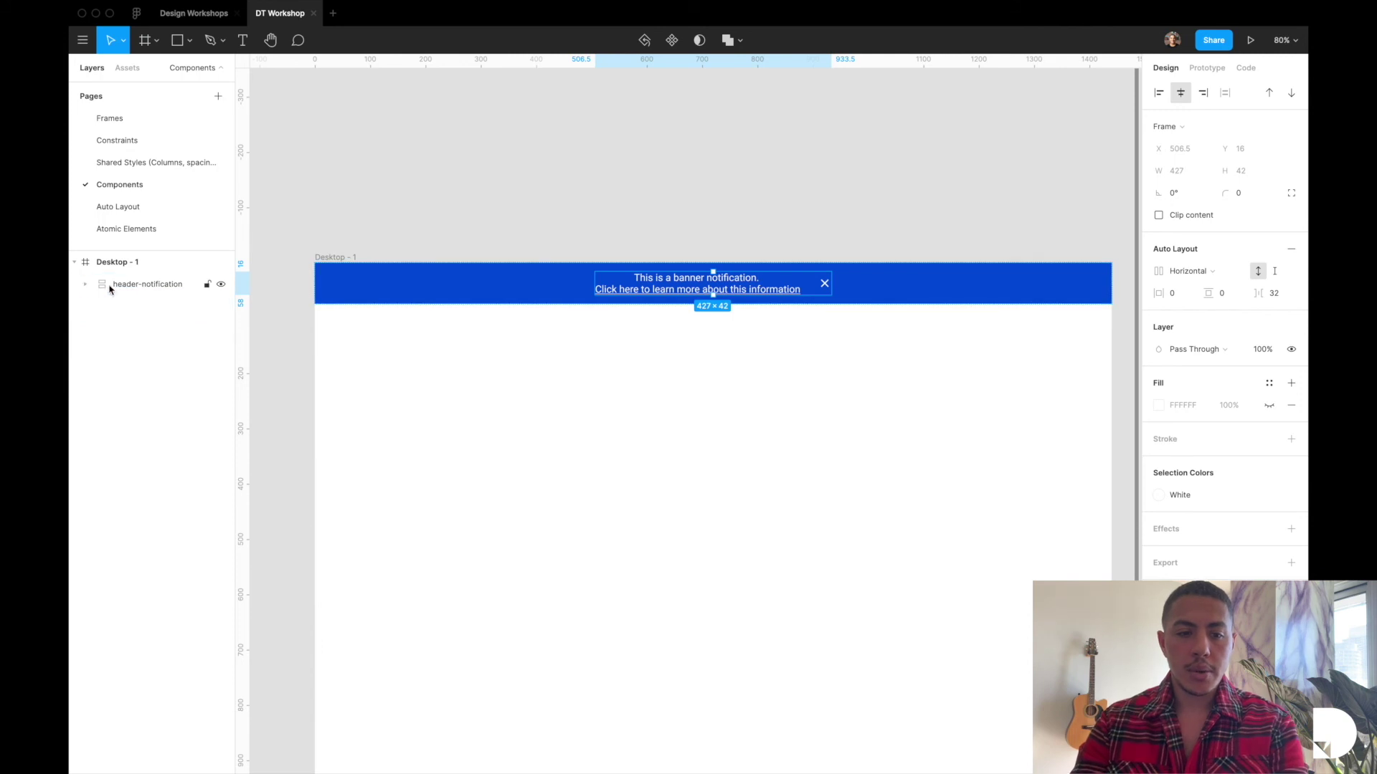
pyautogui.click(127, 286)
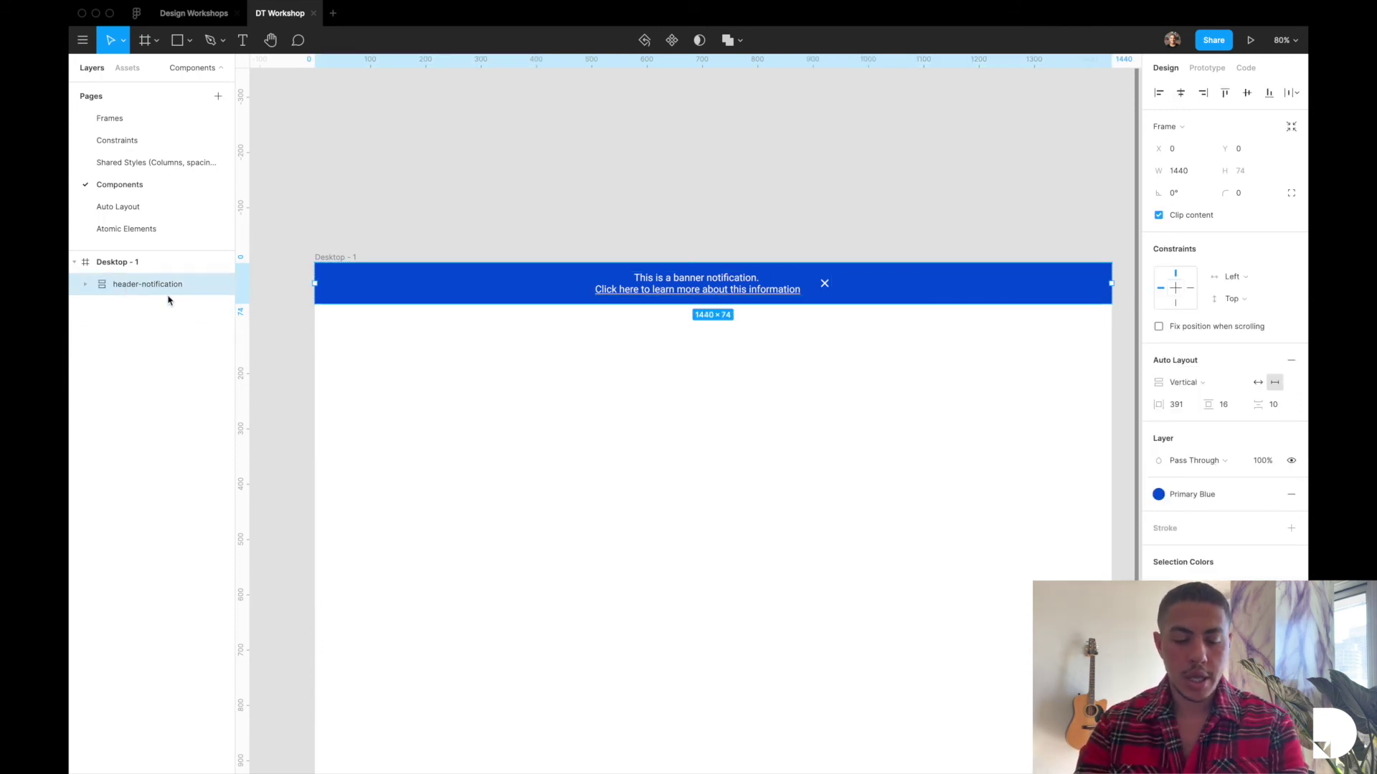
pyautogui.press('Delete')
pyautogui.click(129, 229)
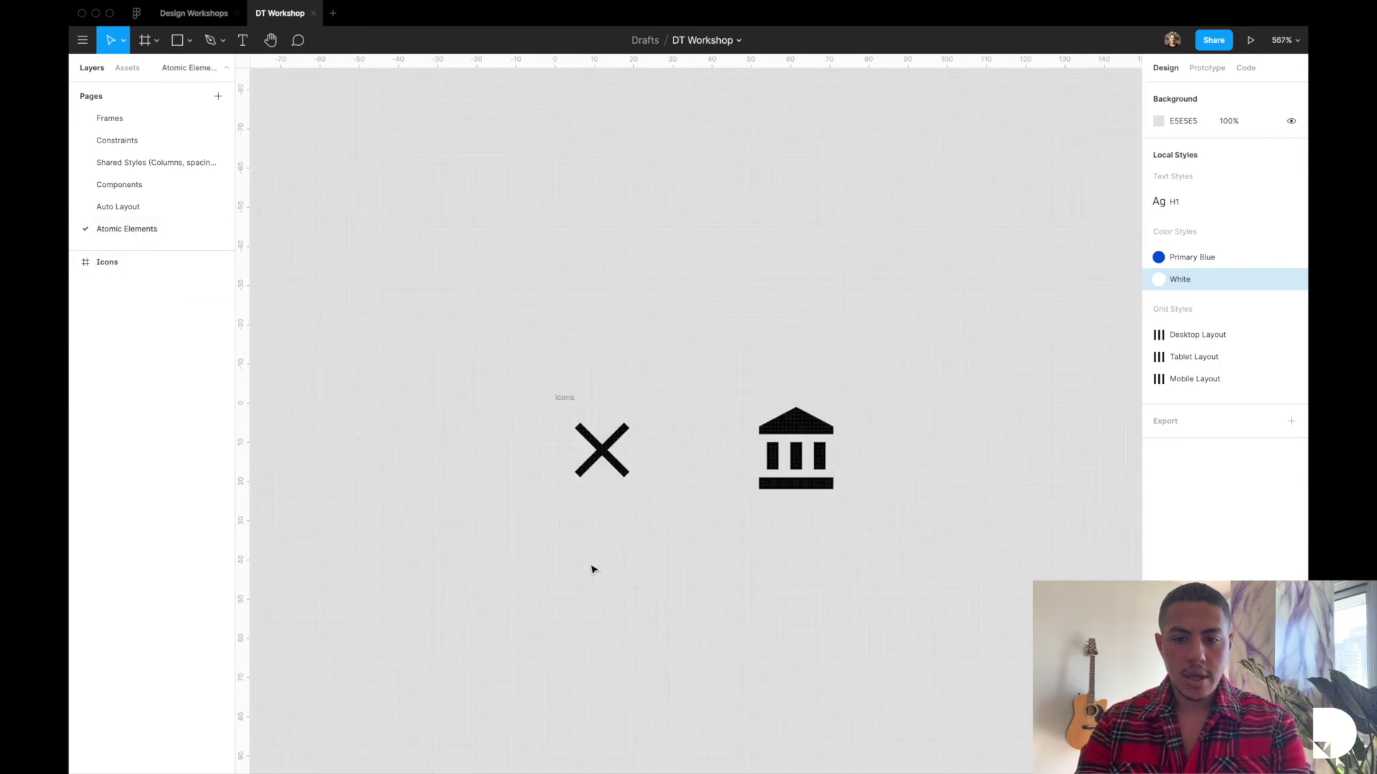
pyautogui.scroll(-5, 592, 570)
pyautogui.scroll(-3, 573, 537)
pyautogui.hscroll(2, 573, 537)
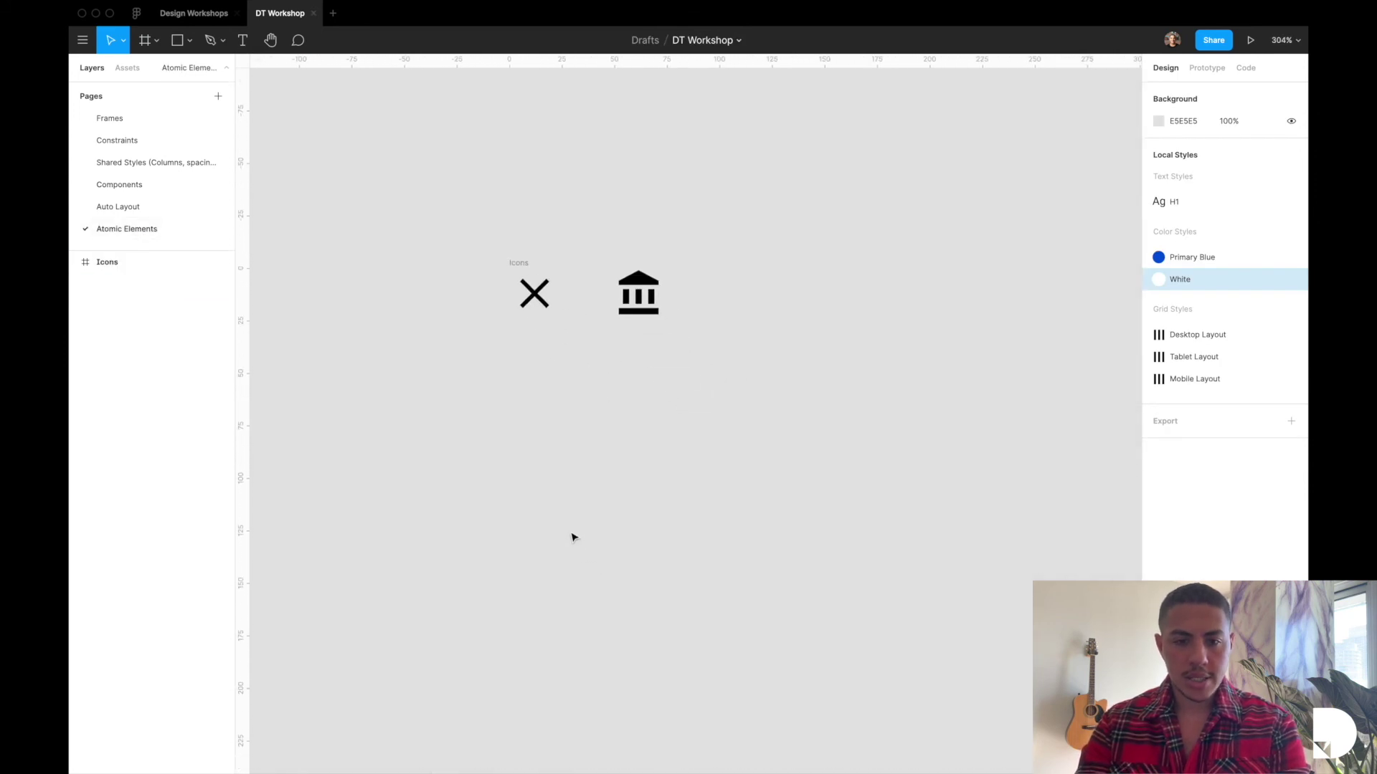
pyautogui.press('super+v')
# Step: Place the banner below the Icons frame, make it a component, and return to Components
pyautogui.scroll(-5, 573, 537)
pyautogui.scroll(-3, 342, 475)
pyautogui.moveTo(341, 475); pyautogui.dragTo(583, 500)
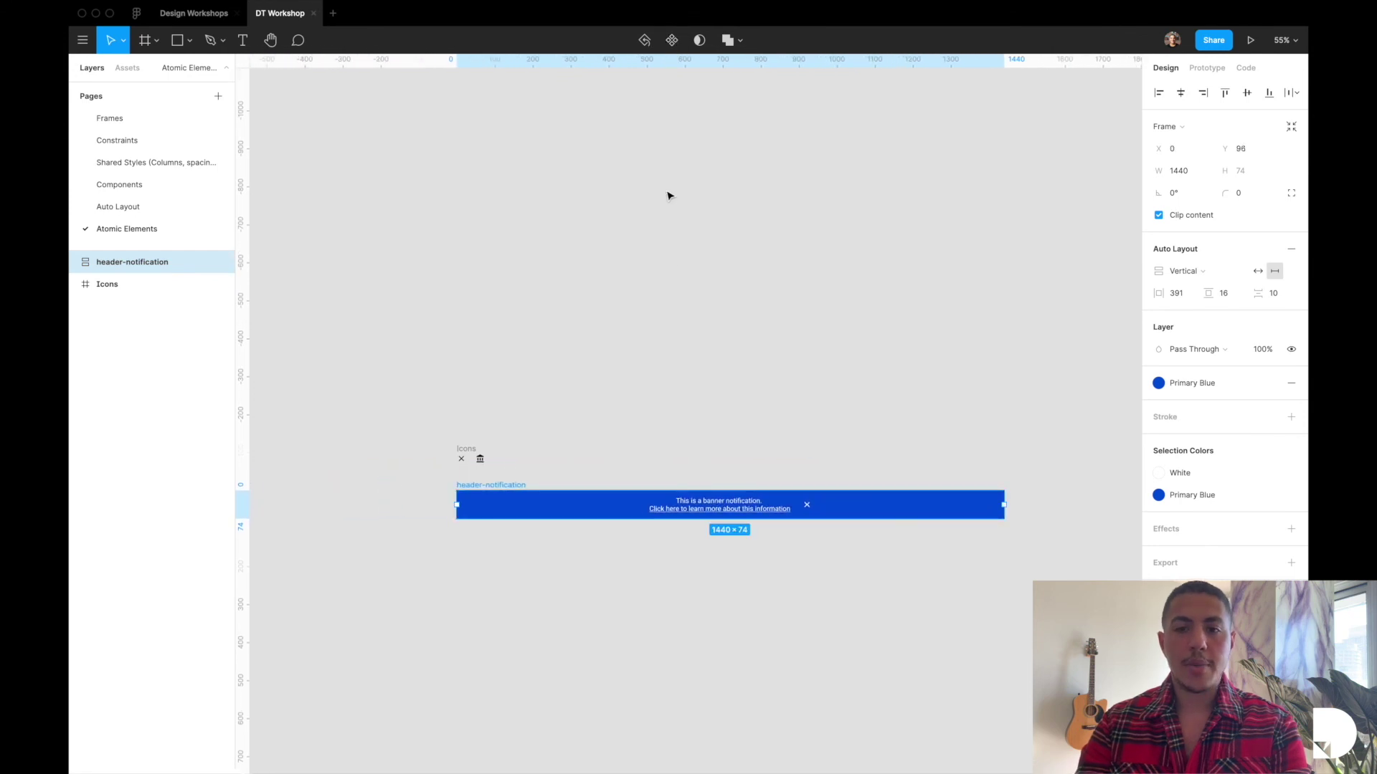
pyautogui.click(674, 49)
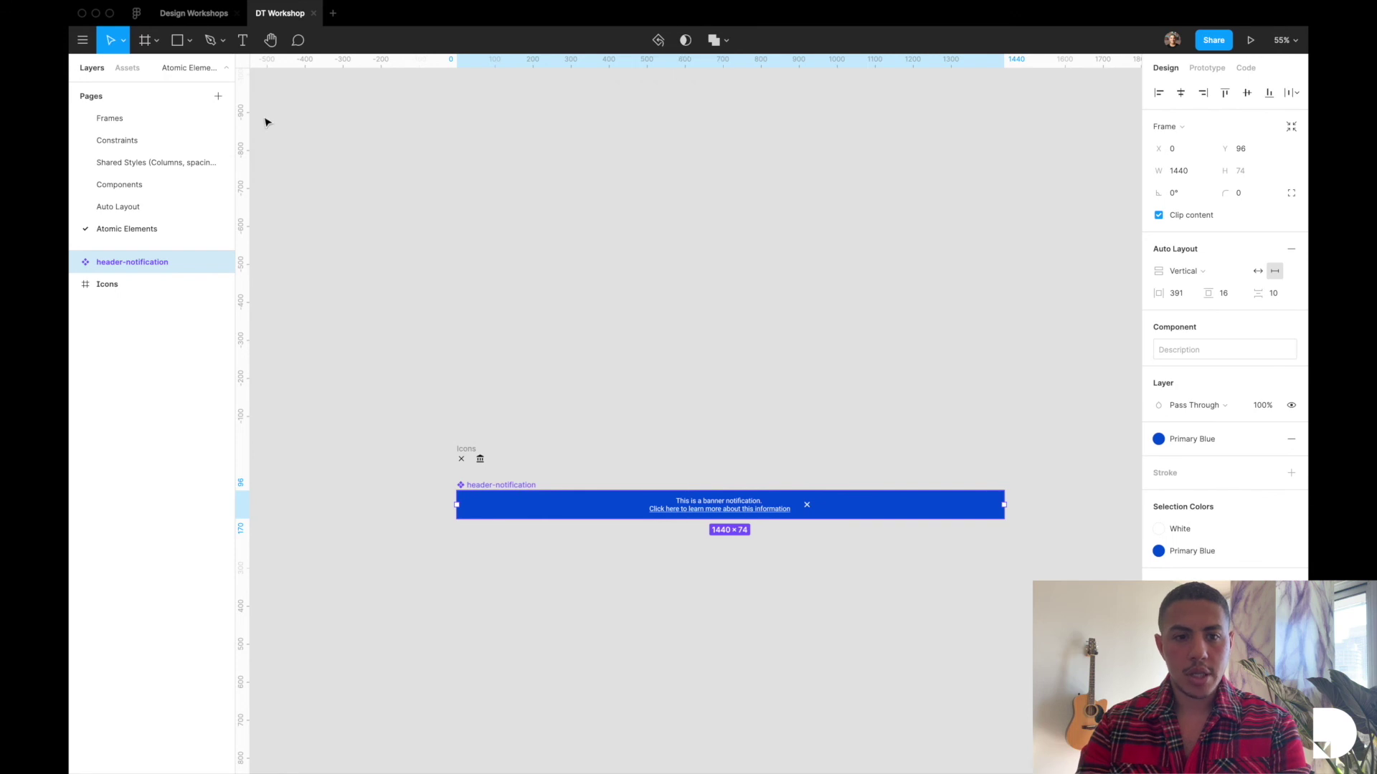
pyautogui.click(129, 68)
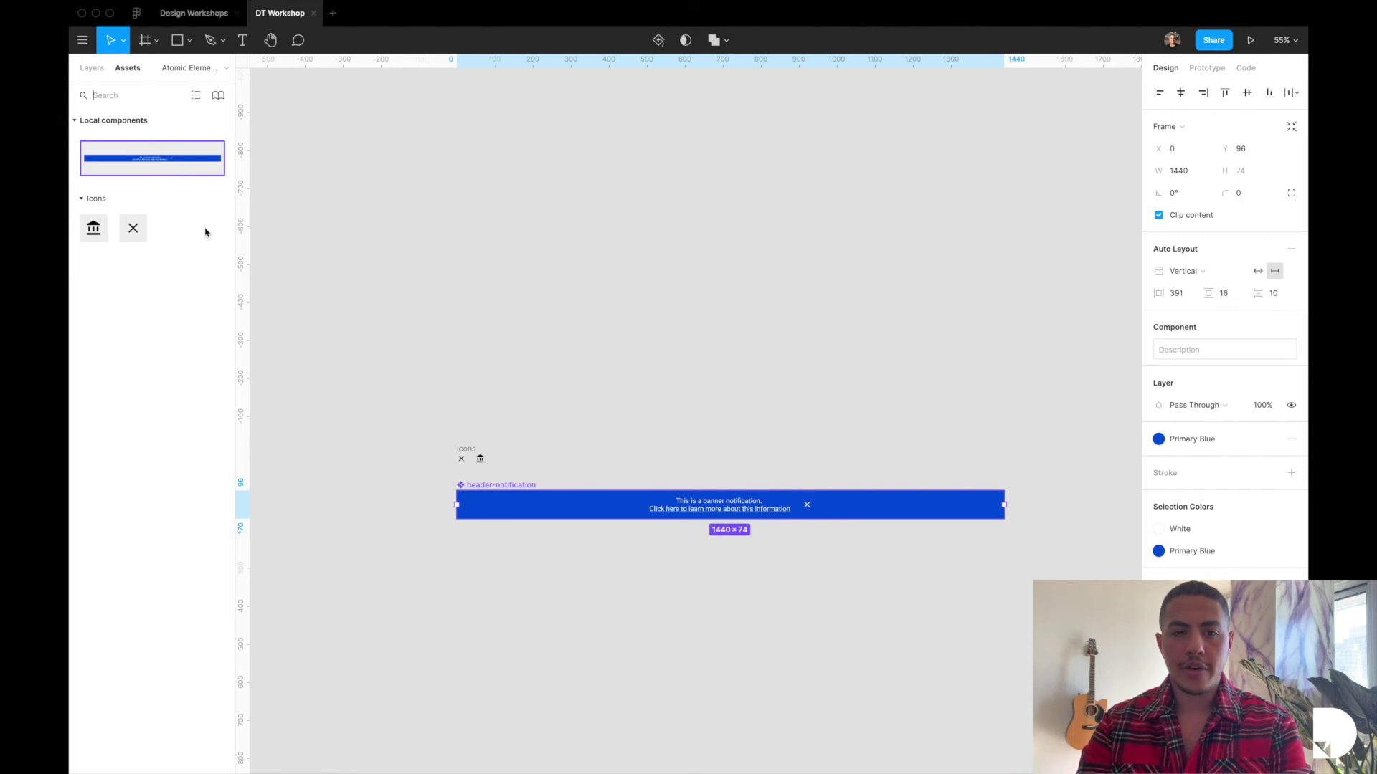
pyautogui.click(101, 72)
pyautogui.click(133, 186)
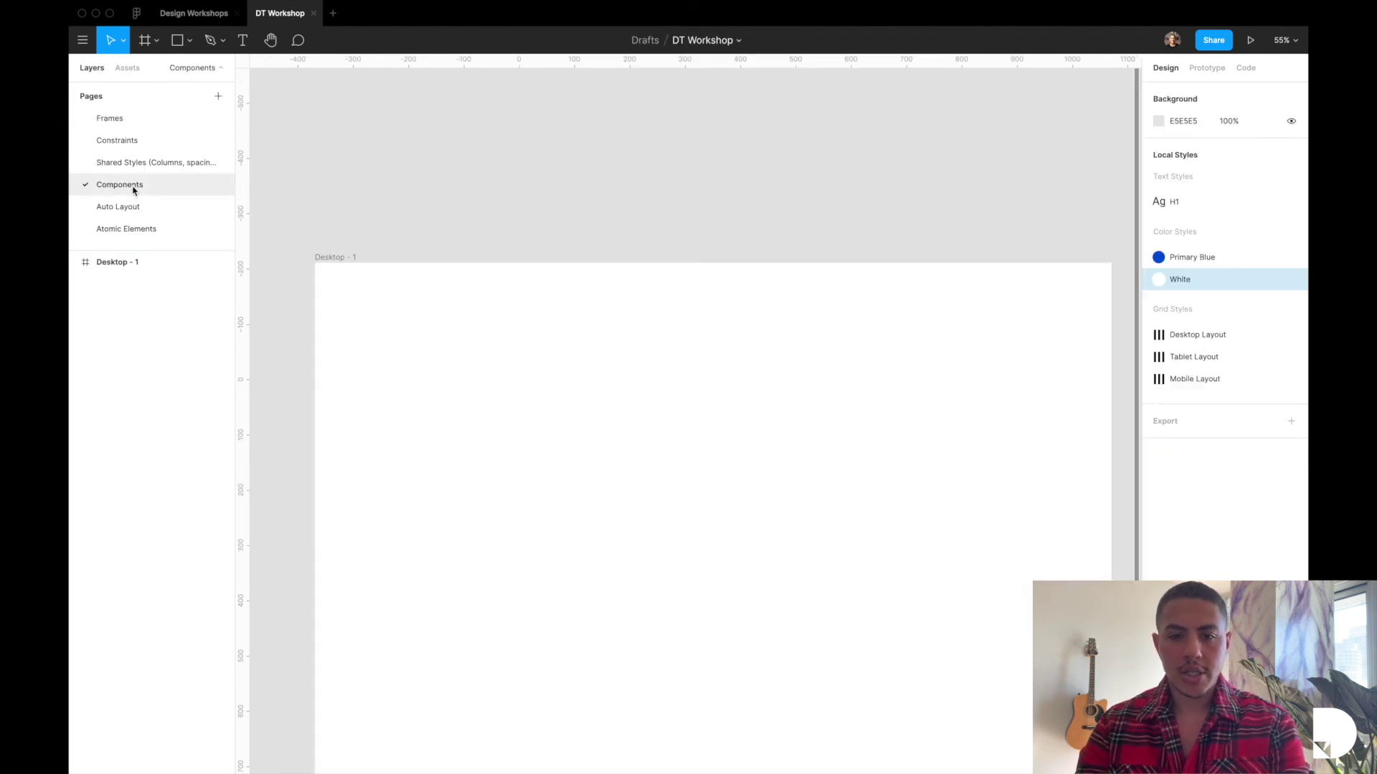
# Step: Add an iPad mini frame lined up beside Desktop - 1
pyautogui.hotkey('shift', '1')
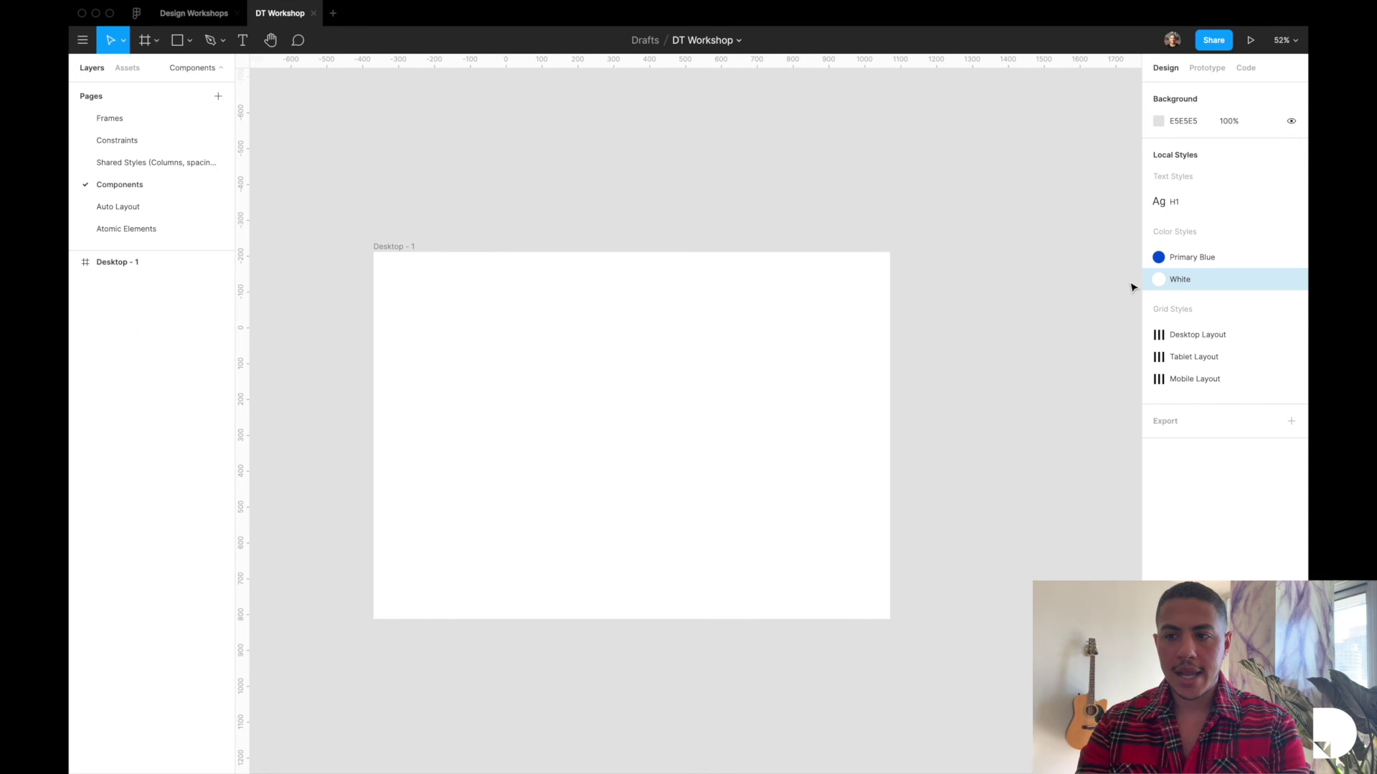
pyautogui.press('f')
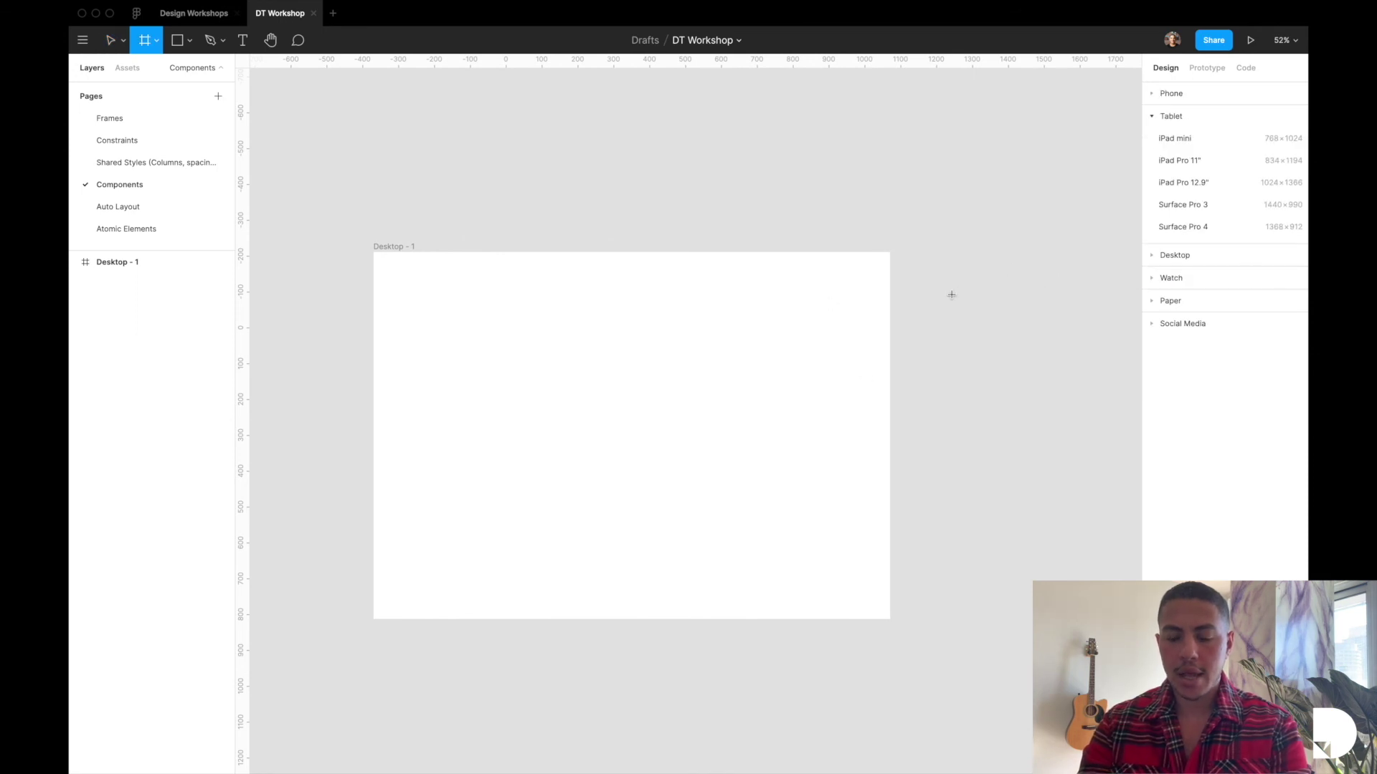
pyautogui.click(1176, 144)
pyautogui.moveTo(931, 369); pyautogui.dragTo(934, 376)
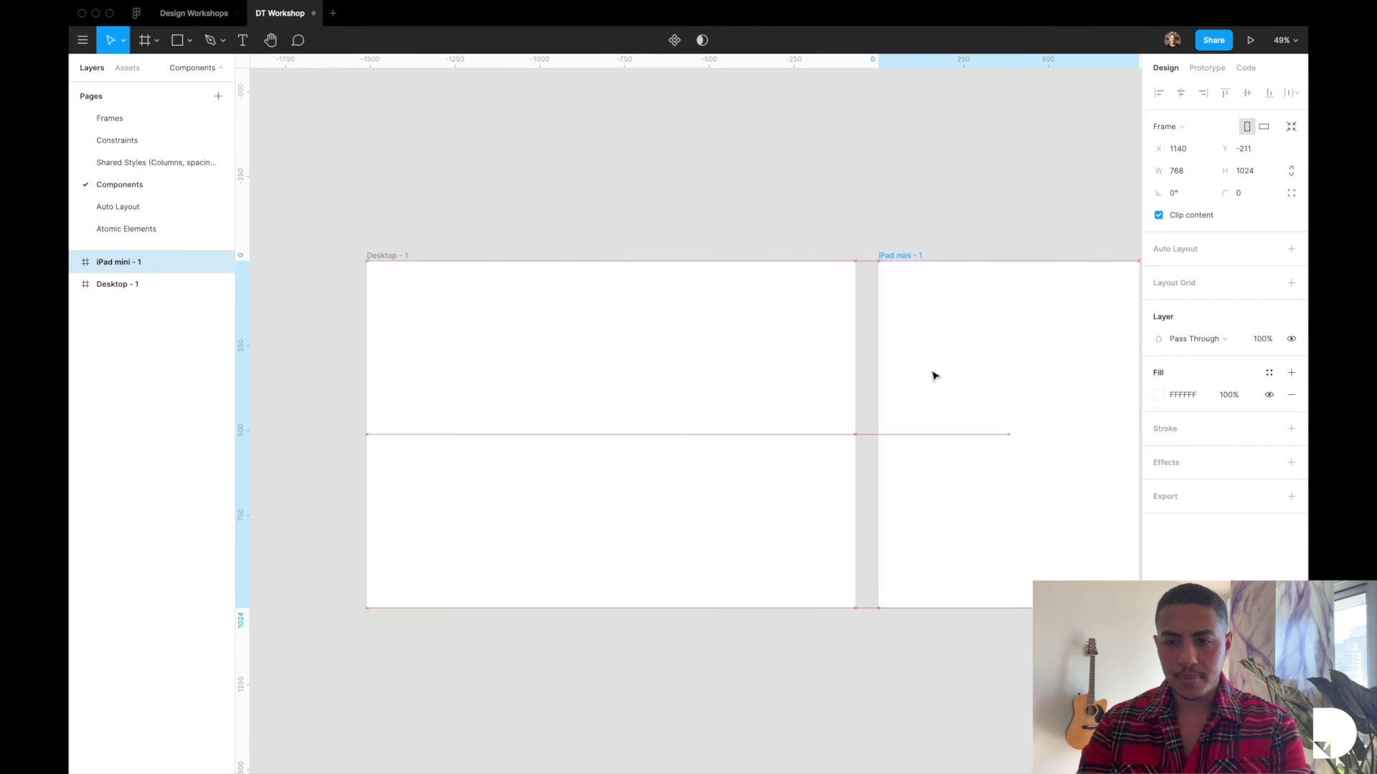
# Step: Place a header-notification instance into Desktop - 1, centred horizontally and aligned to the top
pyautogui.click(129, 68)
pyautogui.moveTo(122, 170); pyautogui.dragTo(525, 298)
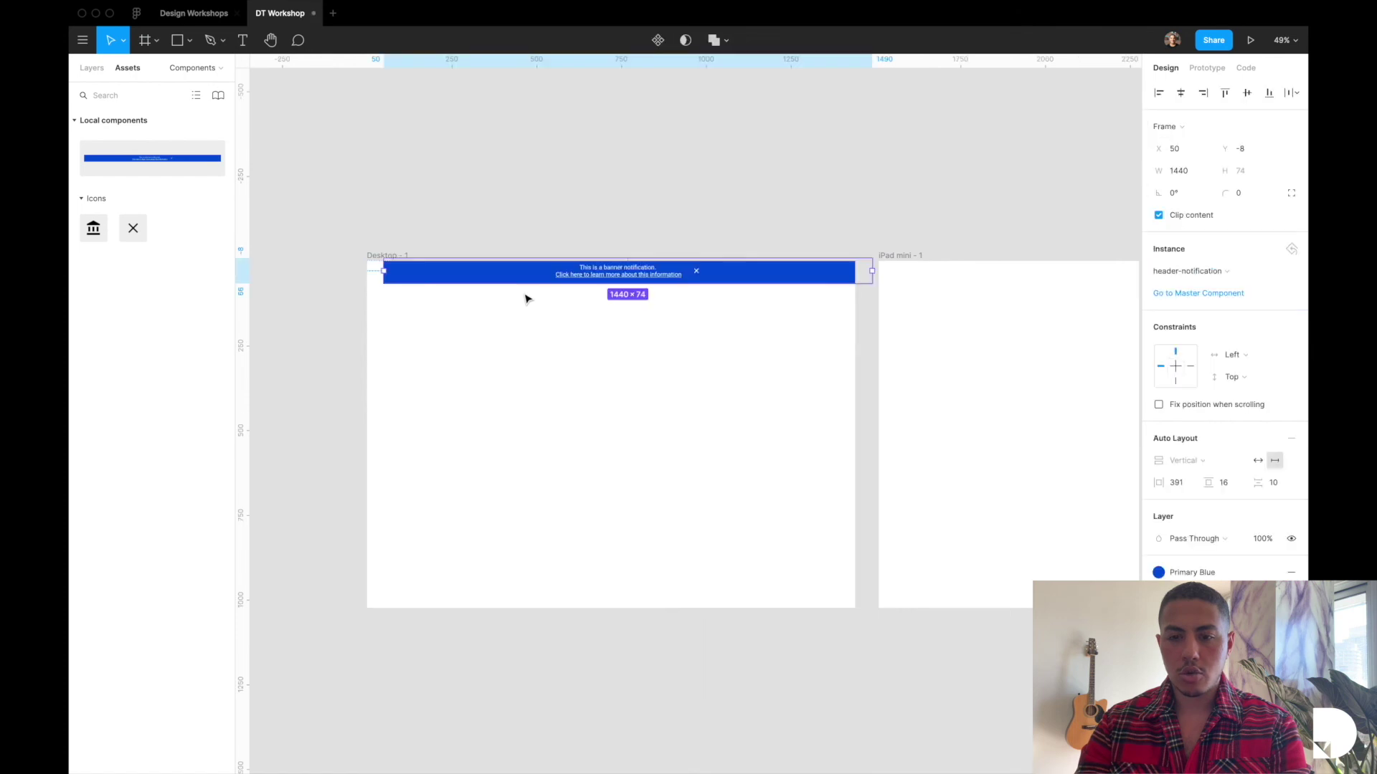
pyautogui.click(1182, 93)
pyautogui.click(1224, 92)
pyautogui.hscroll(3, 717, 225)
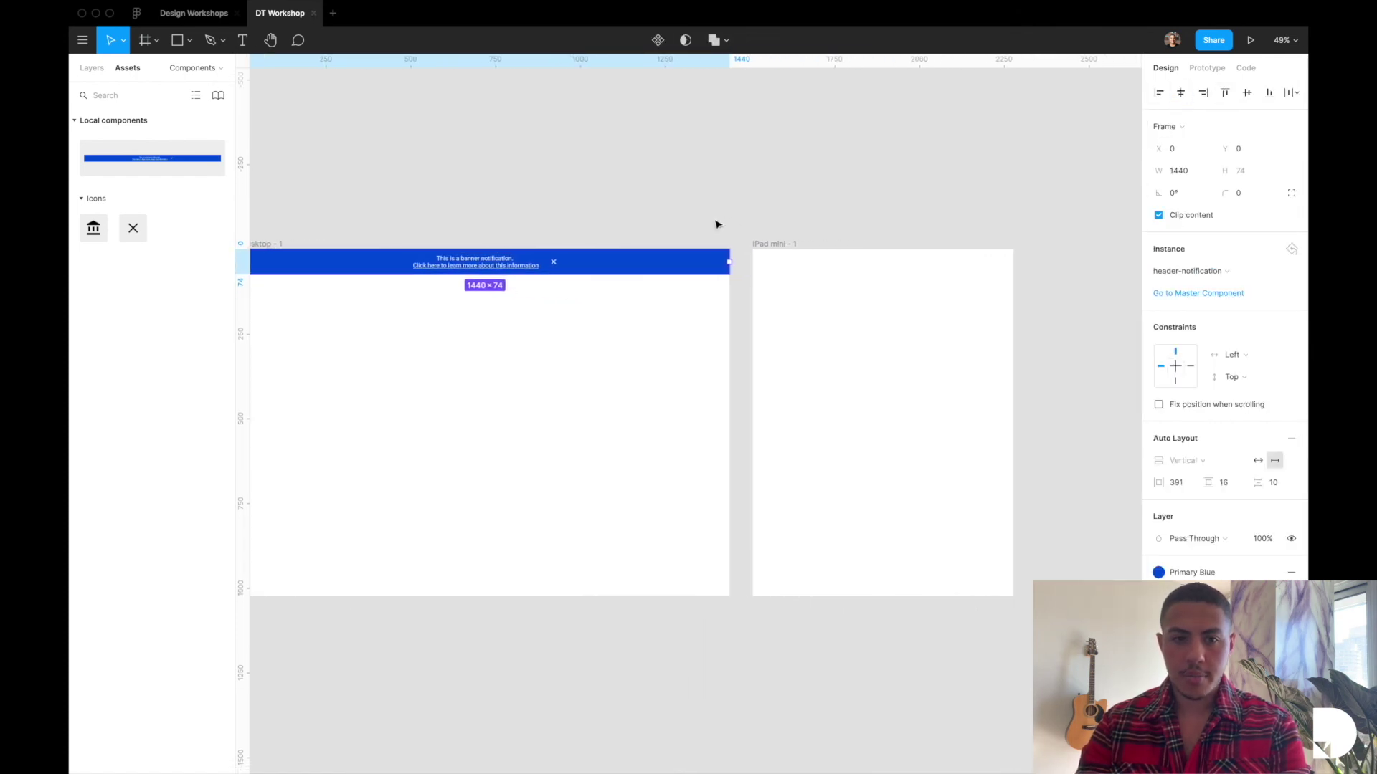
# Step: Place a second header-notification instance into iPad mini - 1, centred and top-aligned
pyautogui.click(90, 72)
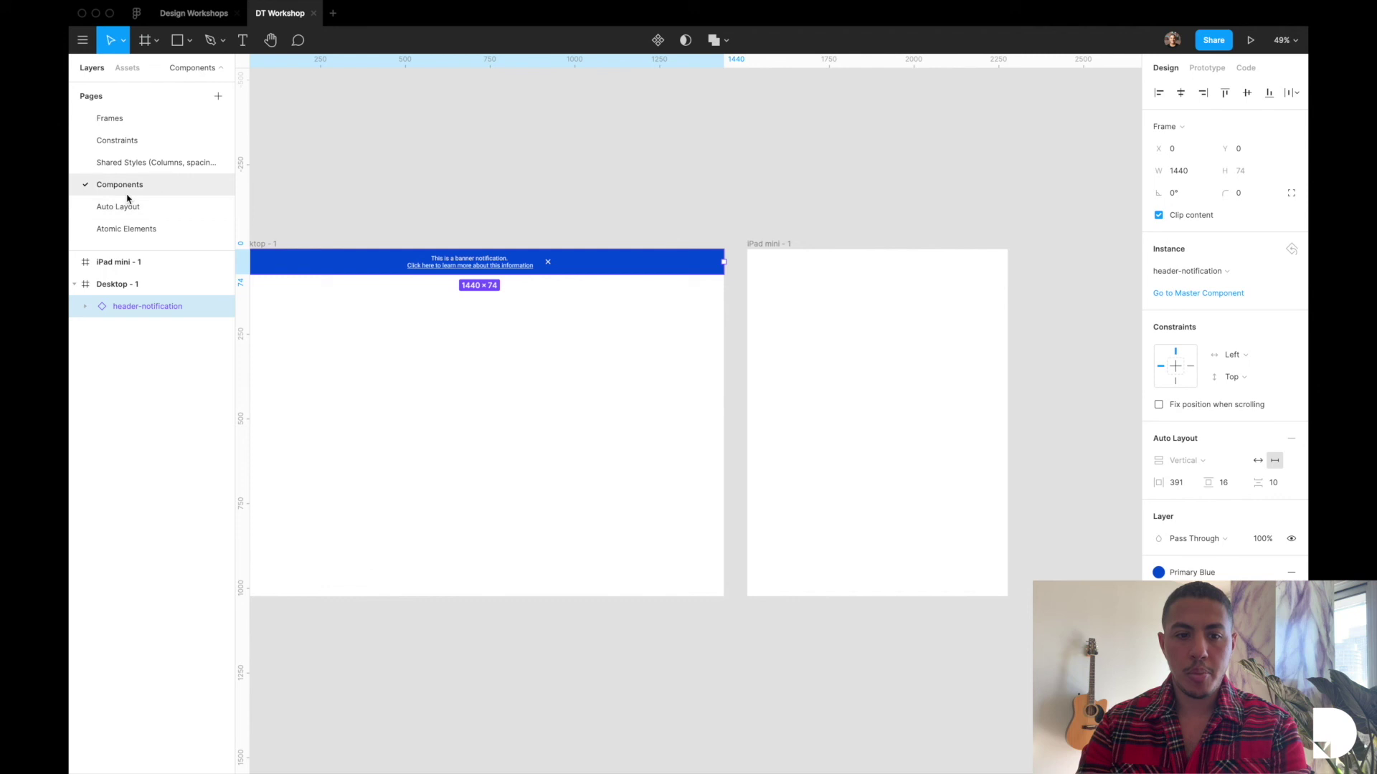
pyautogui.click(128, 68)
pyautogui.moveTo(125, 164); pyautogui.dragTo(901, 287)
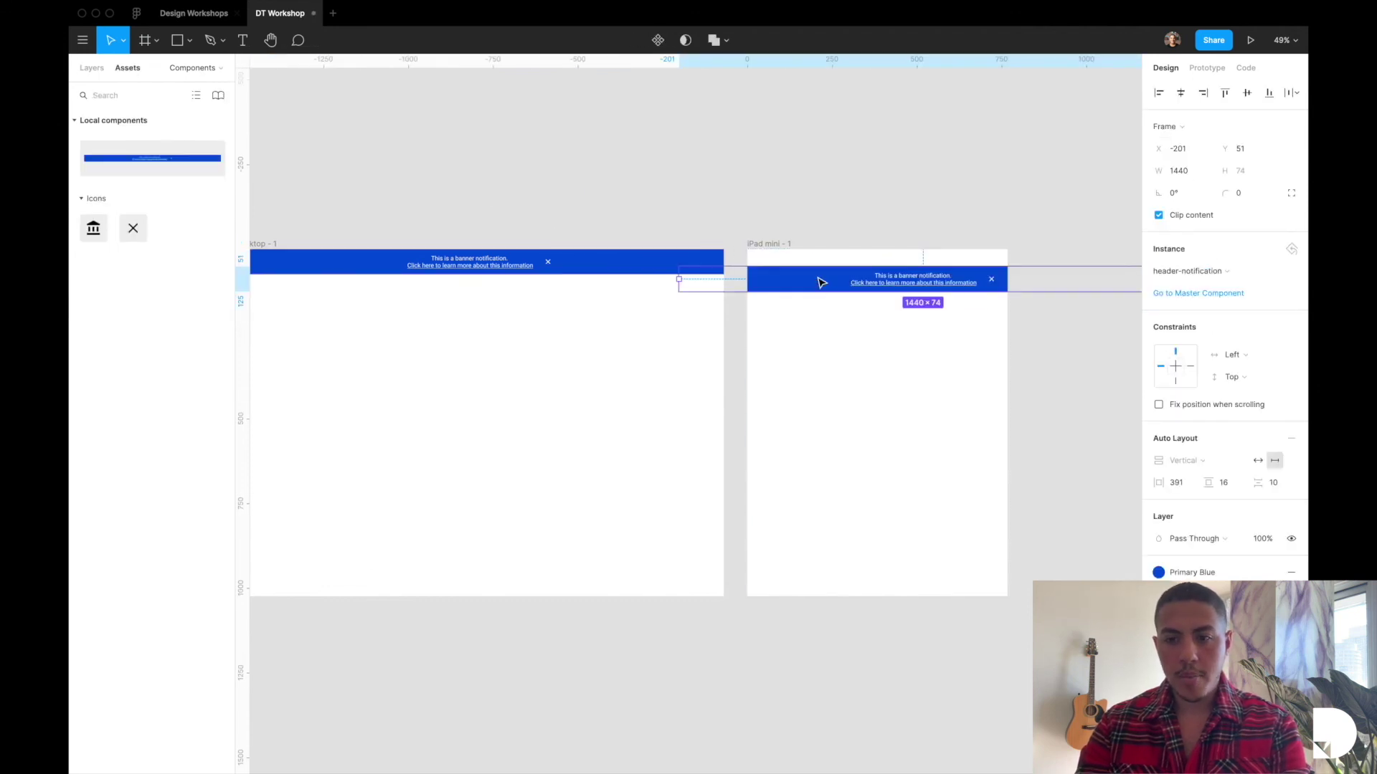
pyautogui.click(1180, 93)
pyautogui.click(1224, 92)
# Step: Resize the iPad banner instance to 768 × 74 and preview both frames
pyautogui.hscroll(1, 1011, 252)
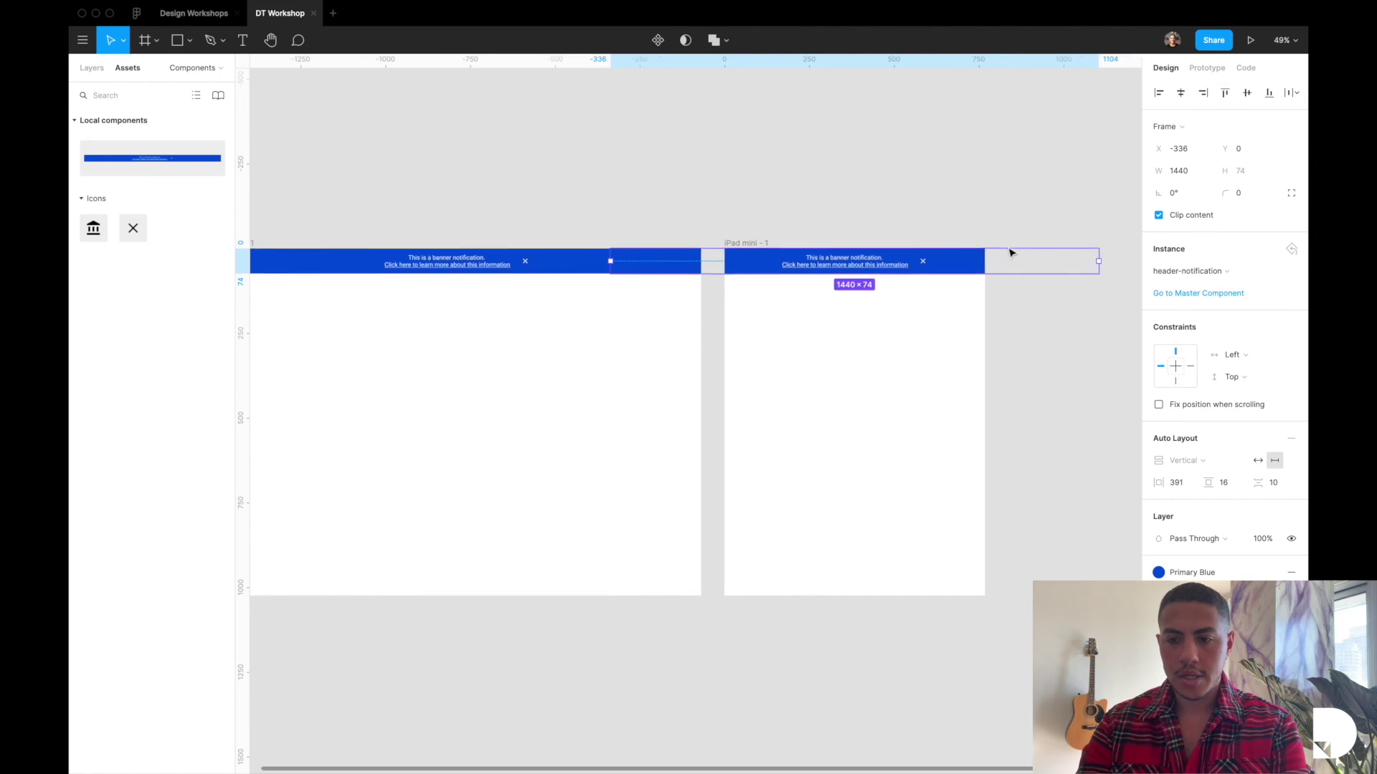
pyautogui.hscroll(2, 1009, 257)
pyautogui.moveTo(1005, 262); pyautogui.dragTo(893, 261)
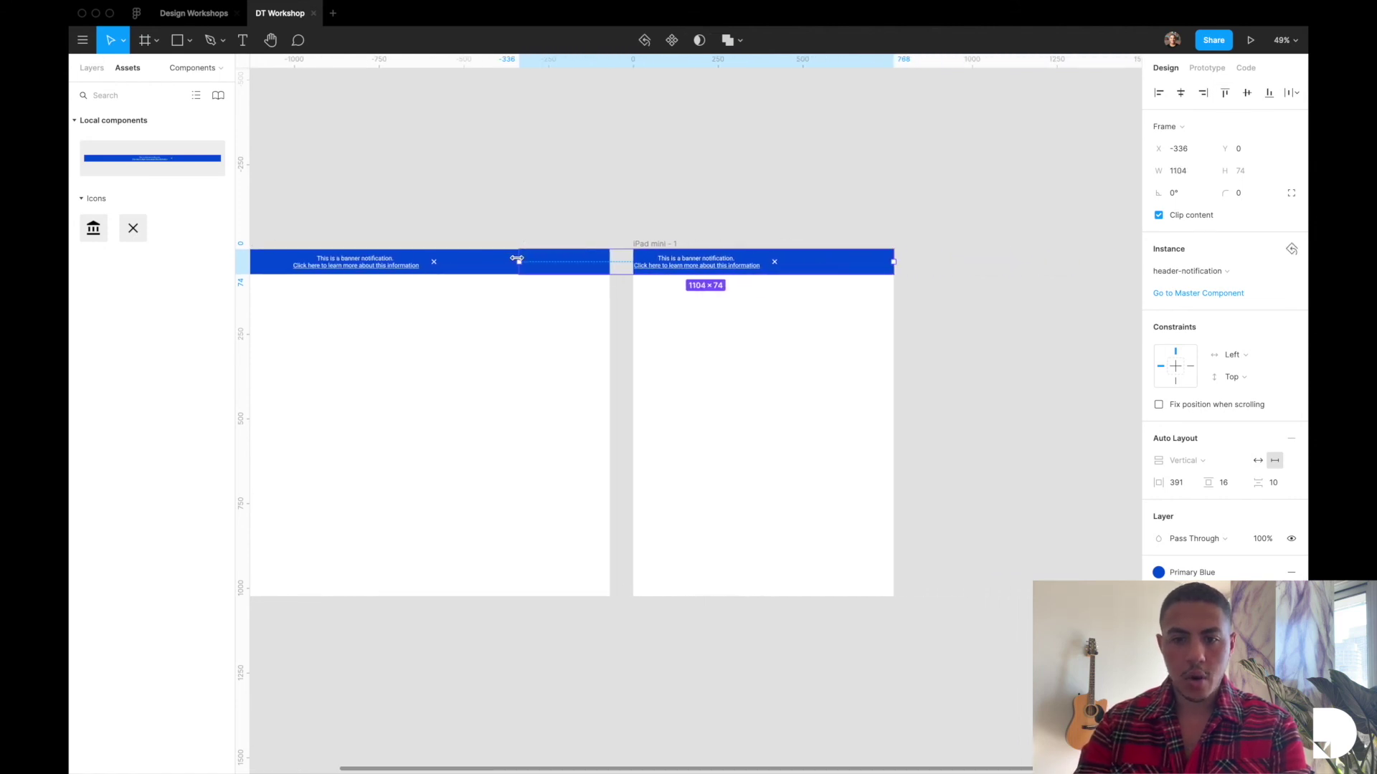
pyautogui.moveTo(519, 262); pyautogui.dragTo(633, 262)
pyautogui.press('super+backslash')
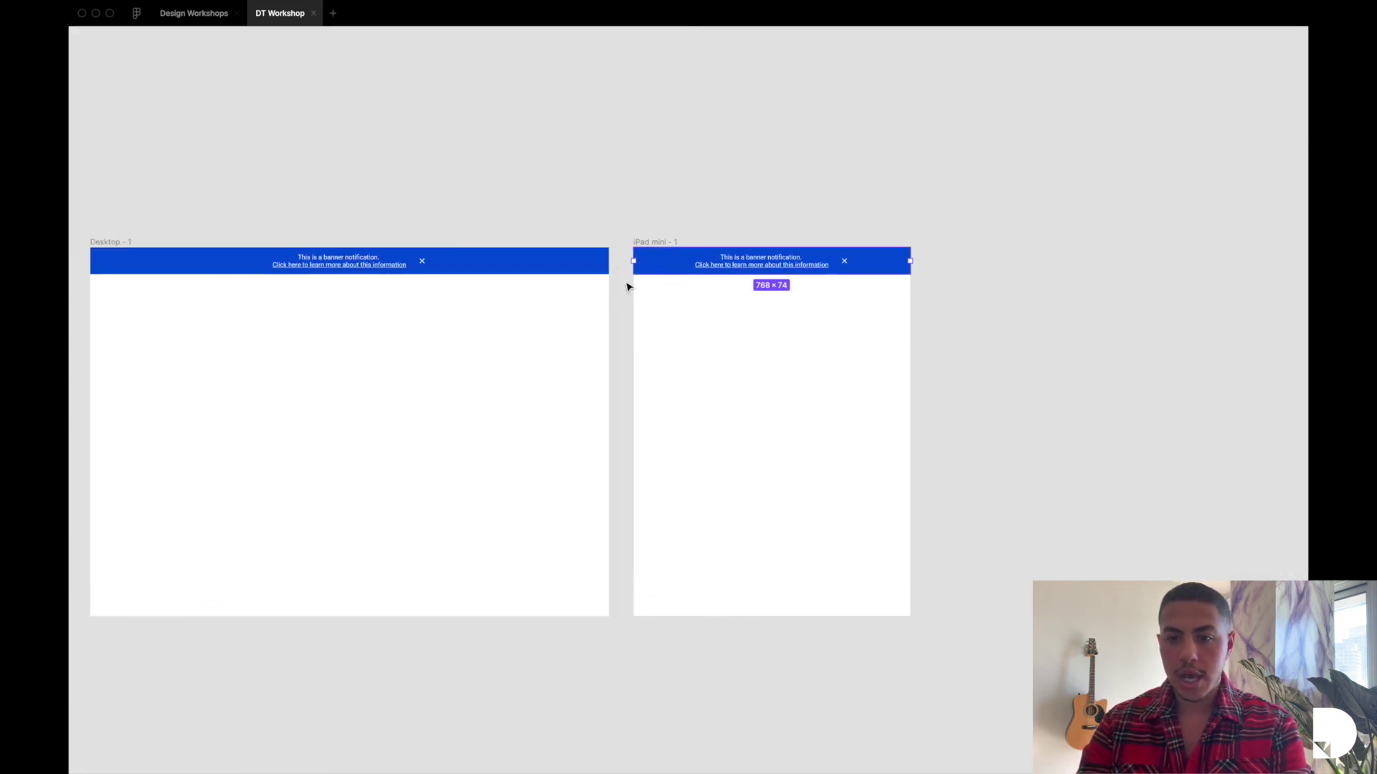
pyautogui.scroll(5, 726, 270)
pyautogui.scroll(-3, 576, 372)
pyautogui.press('super+backslash')
pyautogui.scroll(-2, 746, 252)
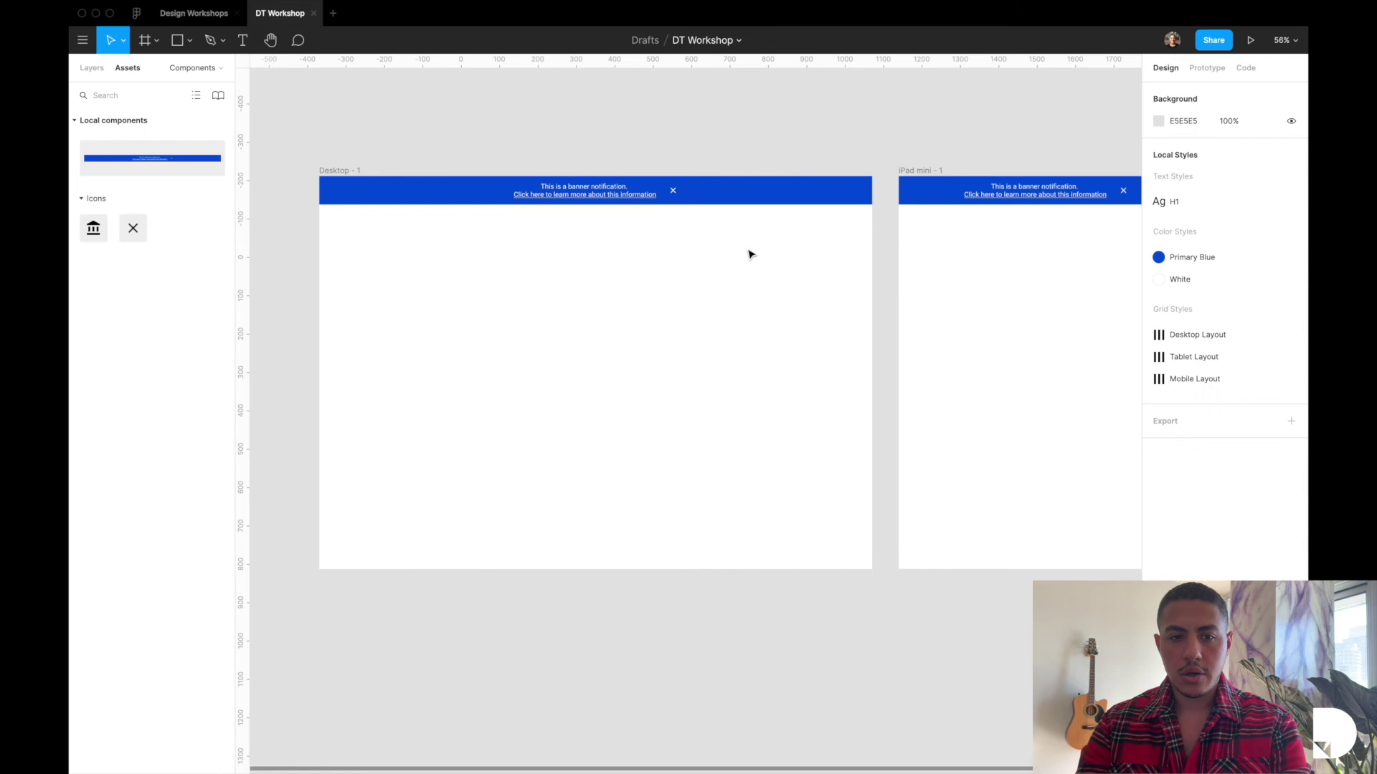